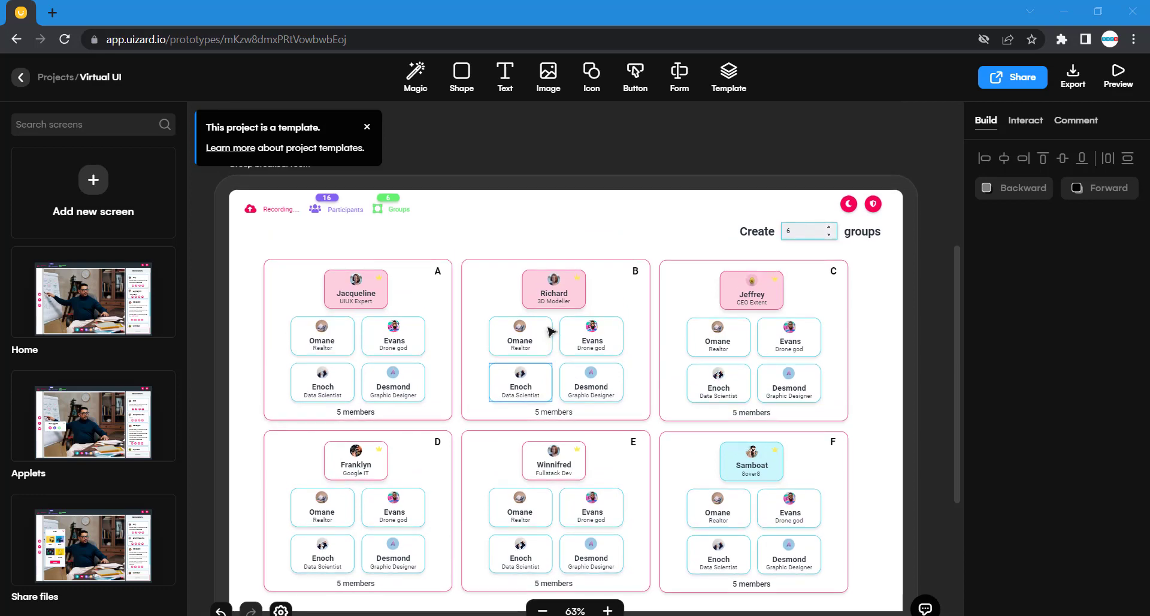
Step: Duplicate New Screen7, the light screen with the grid of participant cards
scroll(550, 332, "down", 15)
scroll(550, 331, "left", 19)
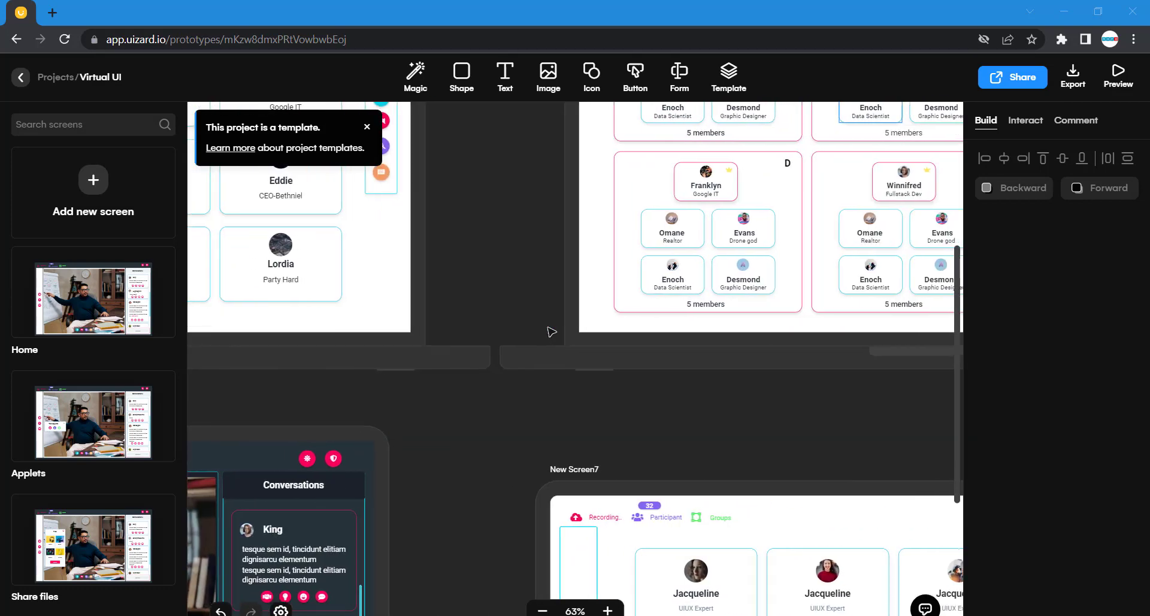
scroll(549, 331, "down", 4)
scroll(549, 331, "right", 20)
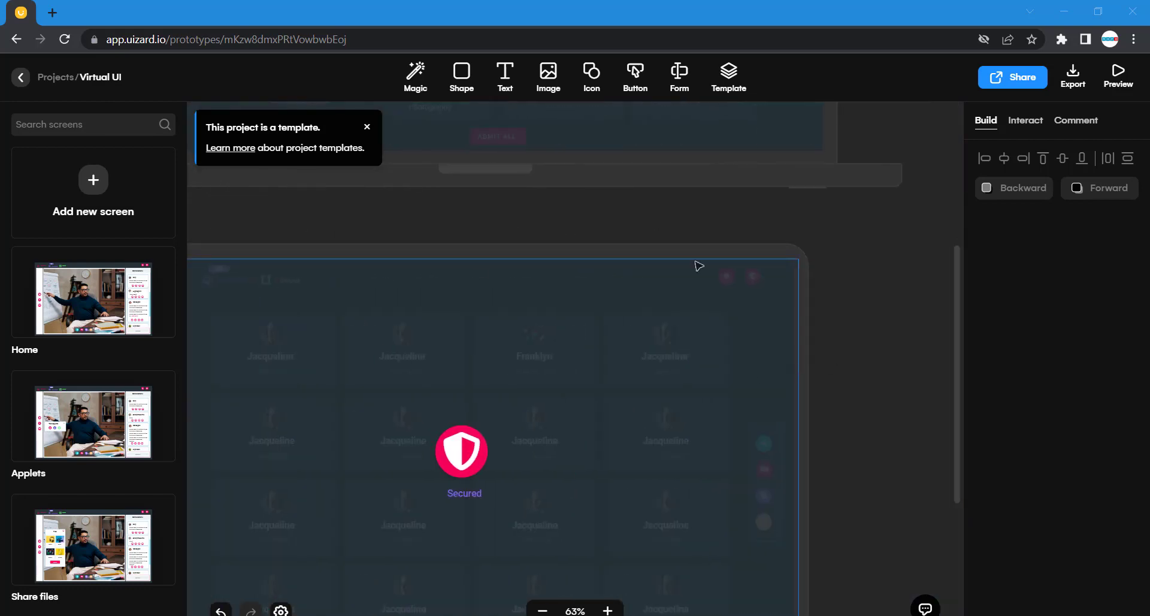
scroll(887, 377, "right", 2)
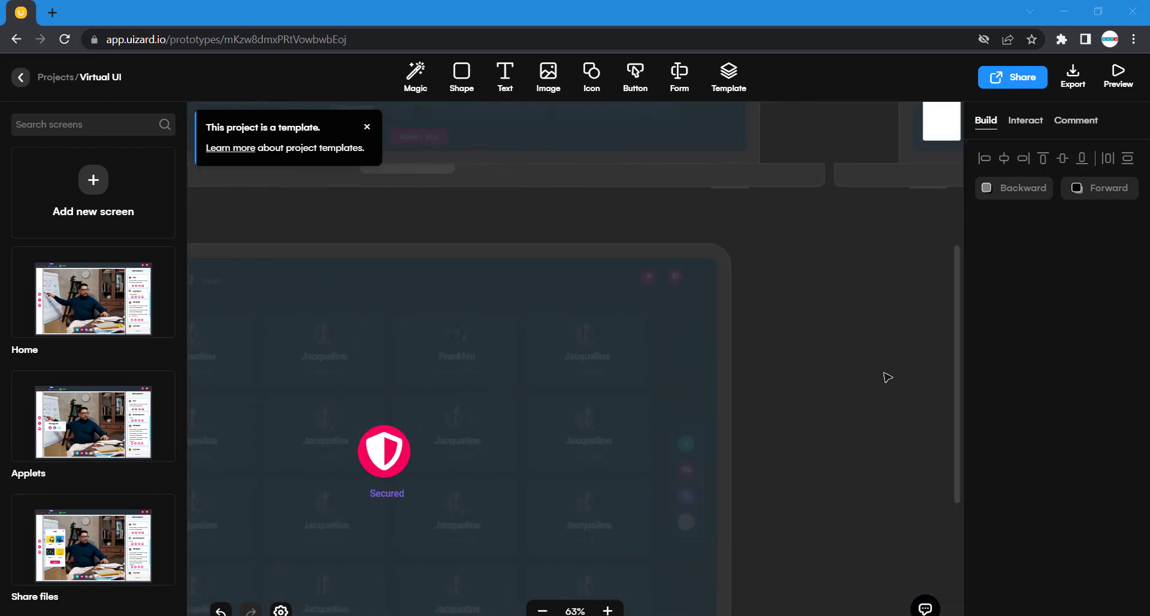
scroll(887, 376, "left", 4)
scroll(887, 376, "up", 10)
scroll(888, 376, "left", 12)
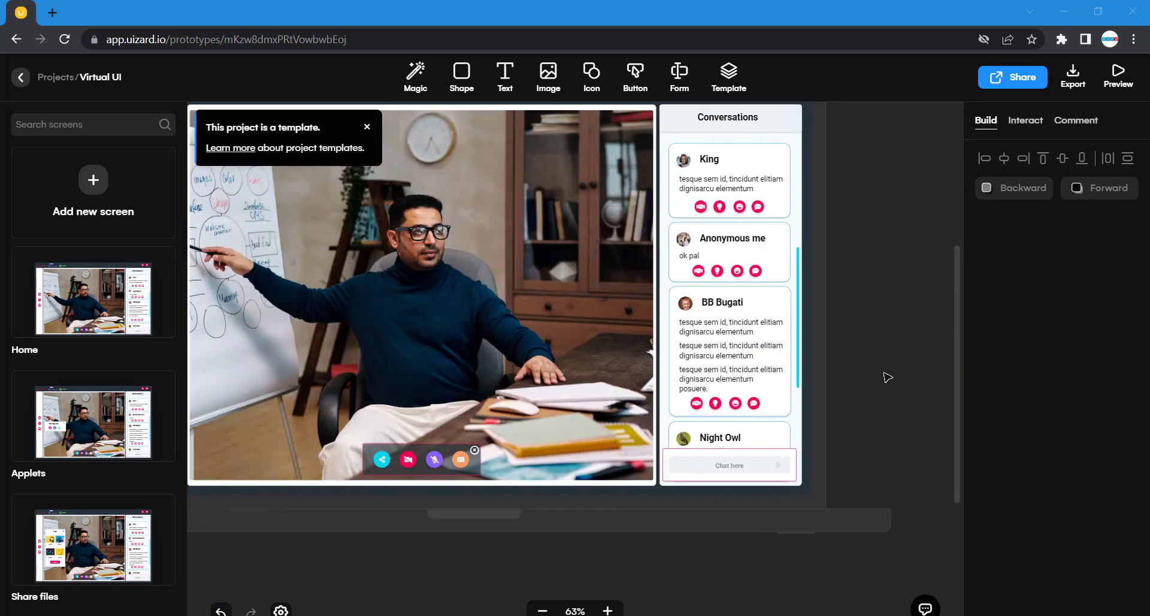
scroll(888, 377, "down", 4)
scroll(888, 376, "left", 10)
scroll(888, 376, "down", 3)
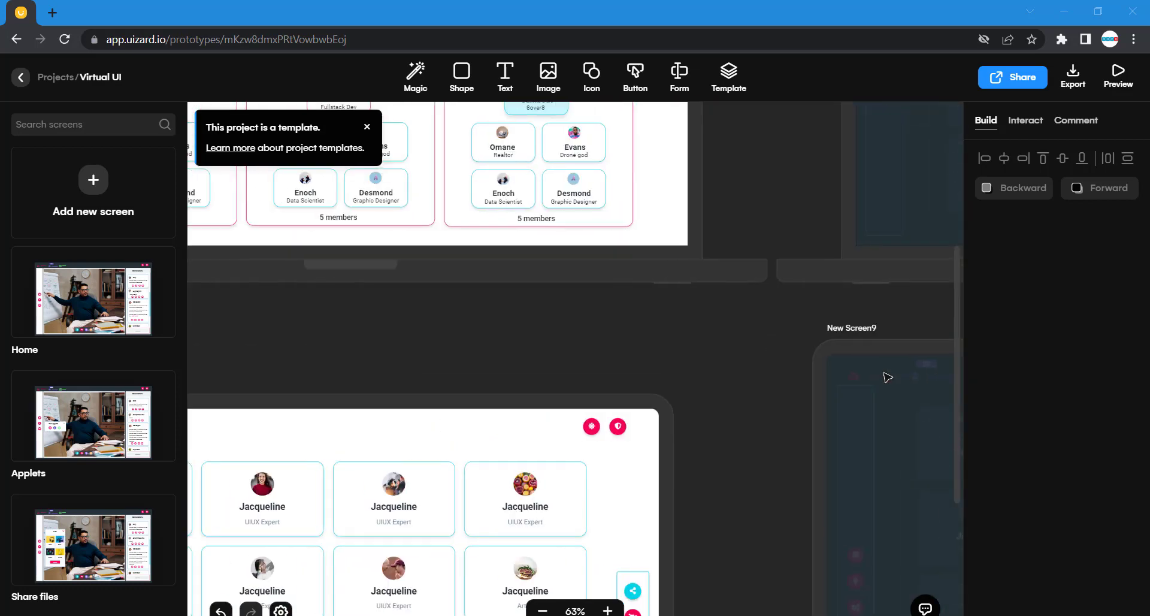
scroll(888, 377, "left", 4)
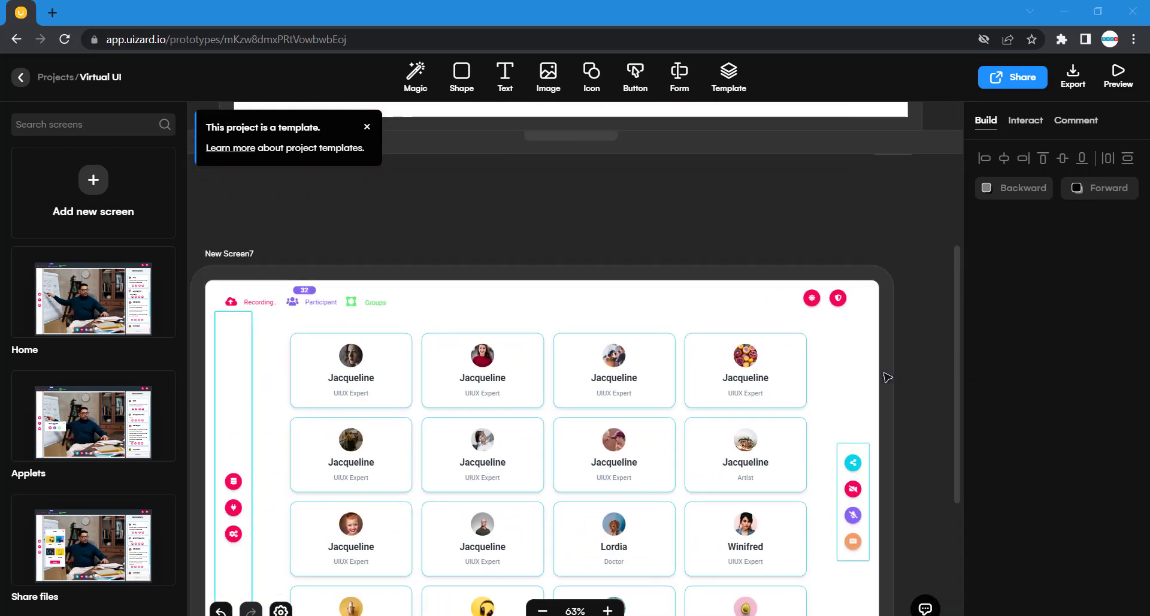
left_click(304, 257)
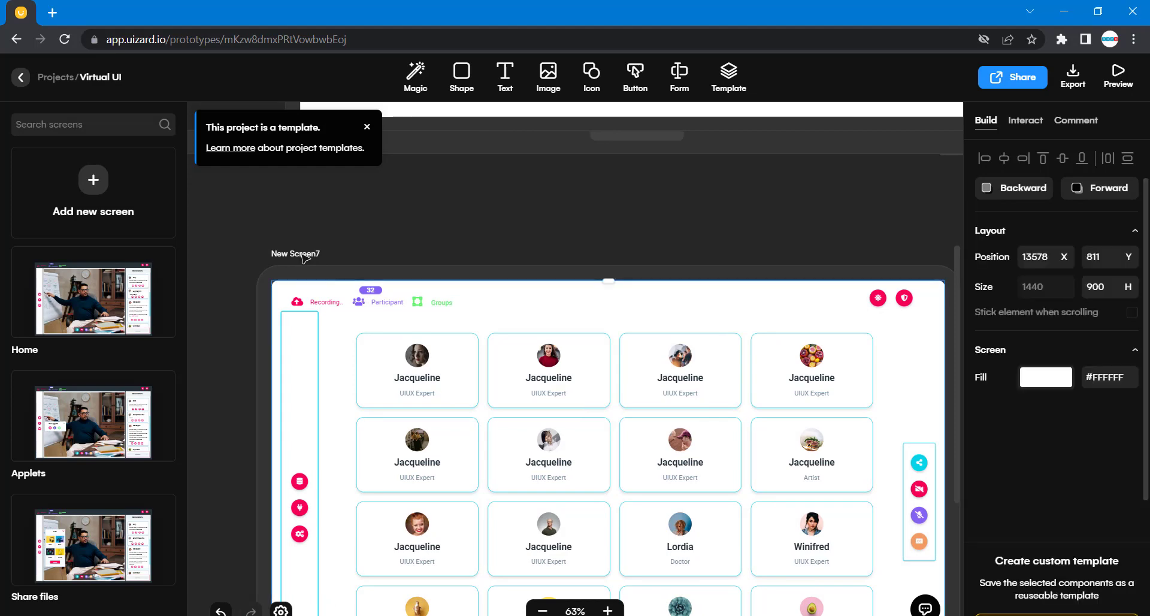
key("ctrl+d")
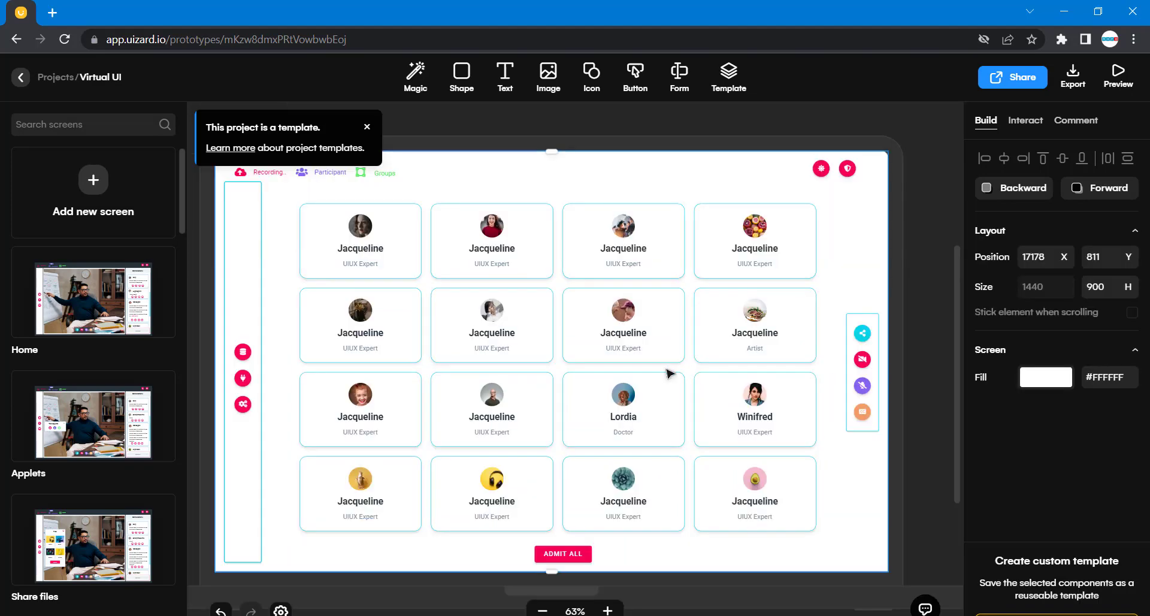
Step: Examine the size, corner radius and border colour of the group A card on the group breakout room screen
scroll(669, 373, "up", 2)
scroll(669, 373, "left", 1)
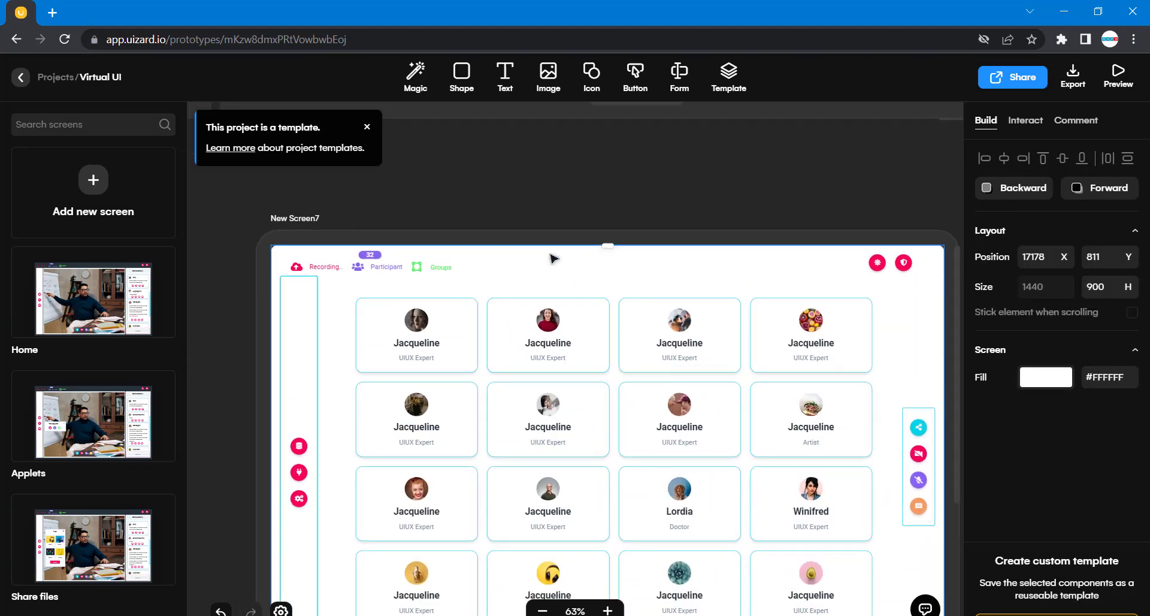
scroll(550, 255, "up", 8)
scroll(550, 255, "left", 10)
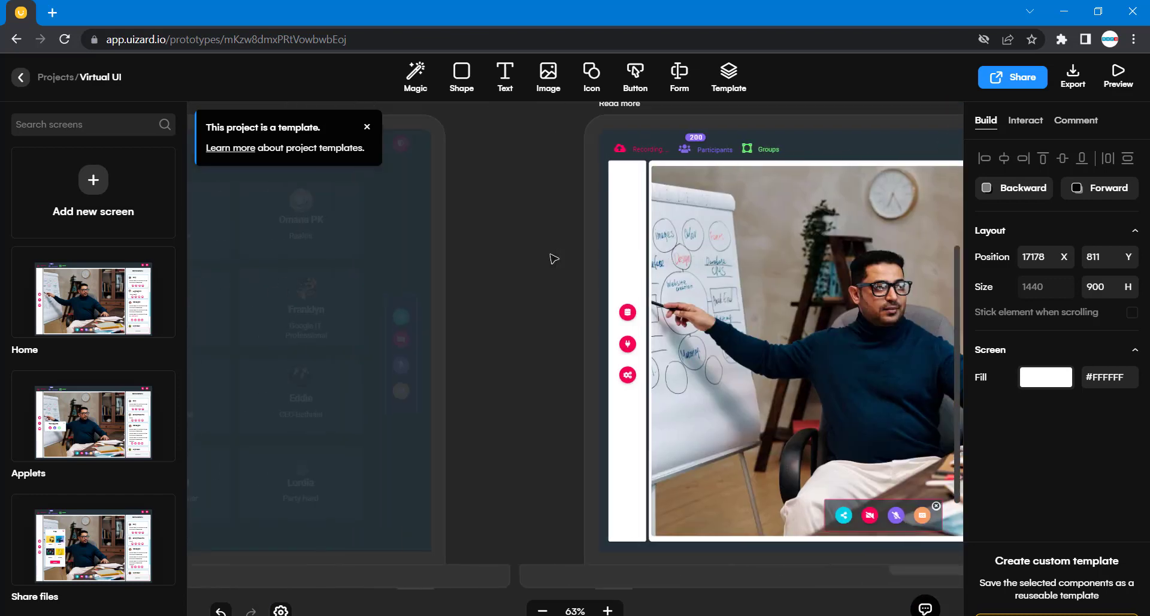
scroll(554, 258, "left", 3)
scroll(554, 258, "up", 7)
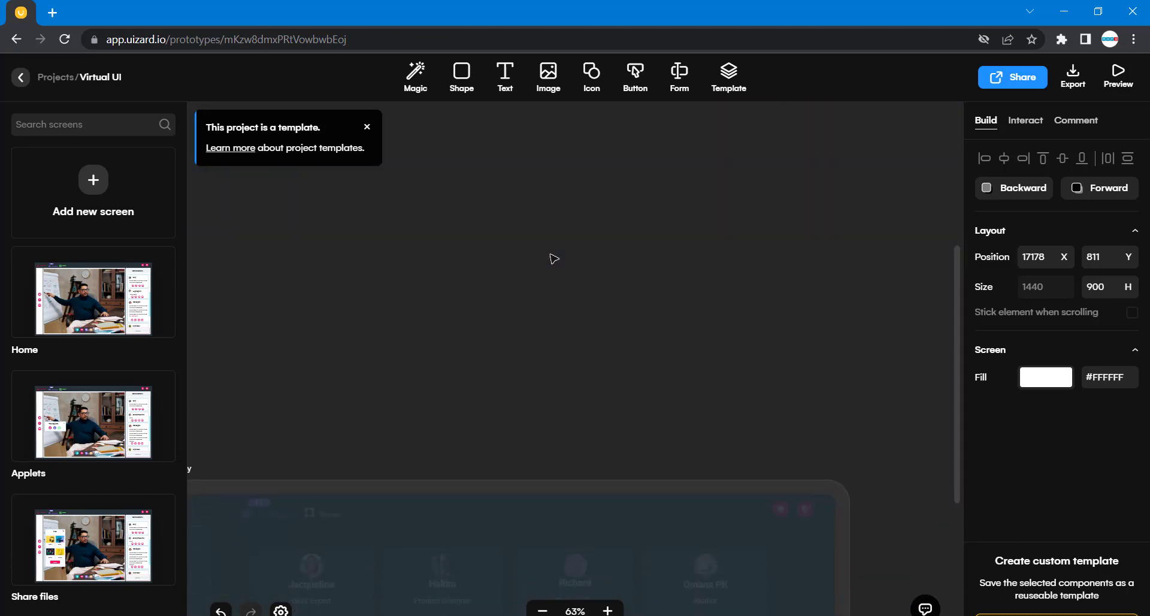
scroll(554, 259, "down", 3)
scroll(554, 259, "left", 5)
scroll(554, 259, "left", 10)
scroll(554, 258, "down", 3)
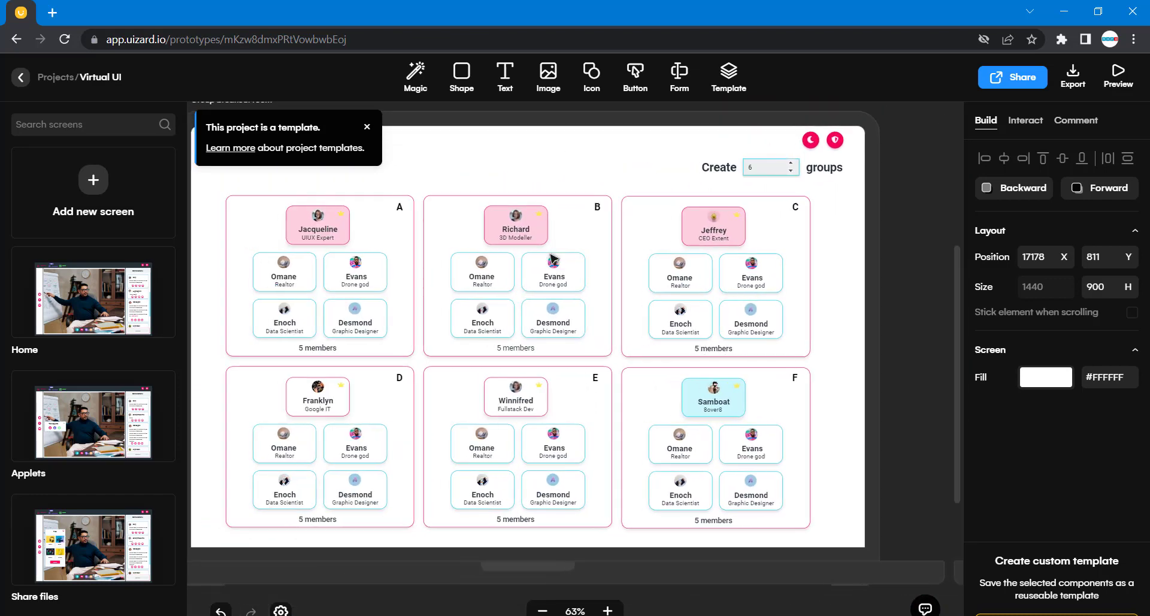
scroll(551, 257, "left", 2)
left_click(427, 222)
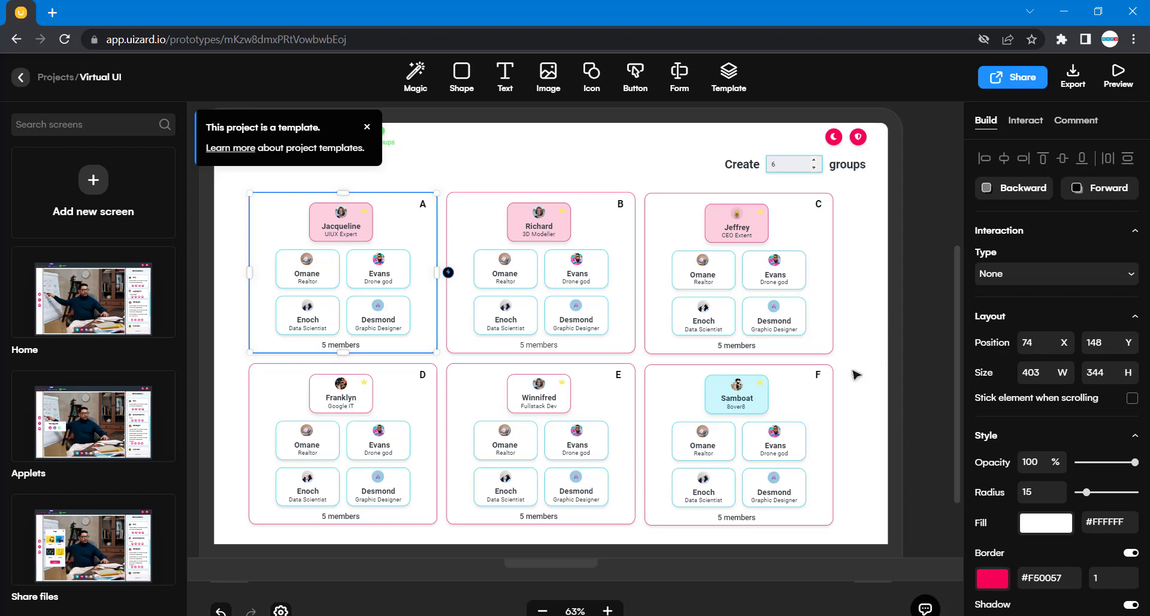
Step: Delete every participant card from the duplicated New Screen7 except the first one in the top row
scroll(857, 374, "right", 6)
scroll(856, 374, "down", 2)
scroll(856, 374, "right", 5)
scroll(857, 375, "down", 4)
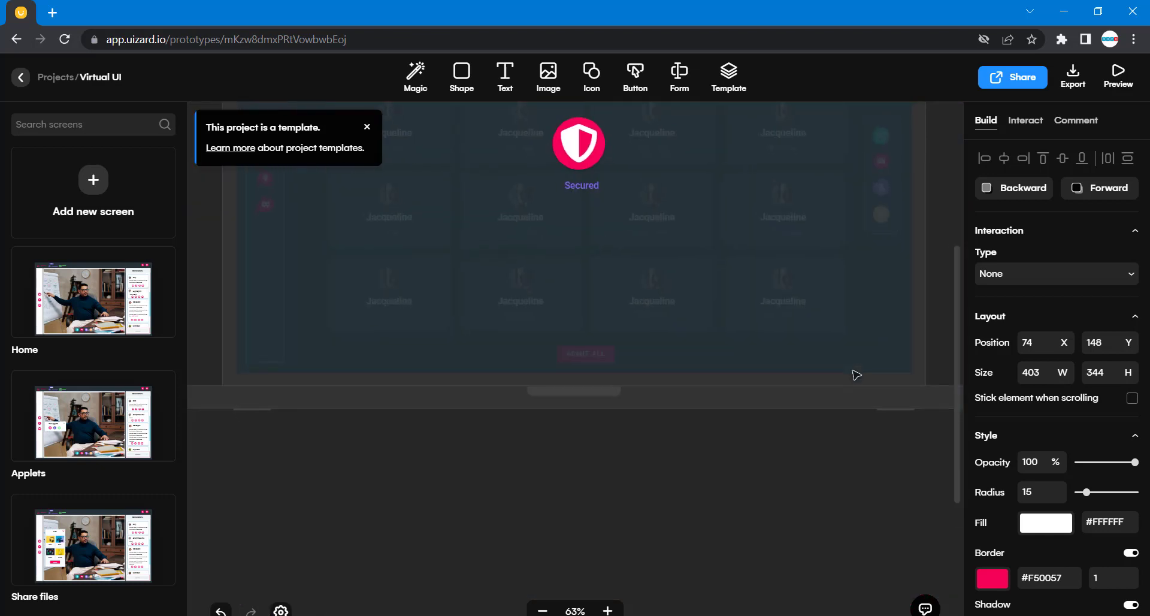
scroll(857, 374, "right", 2)
scroll(854, 374, "right", 5)
scroll(853, 374, "up", 2)
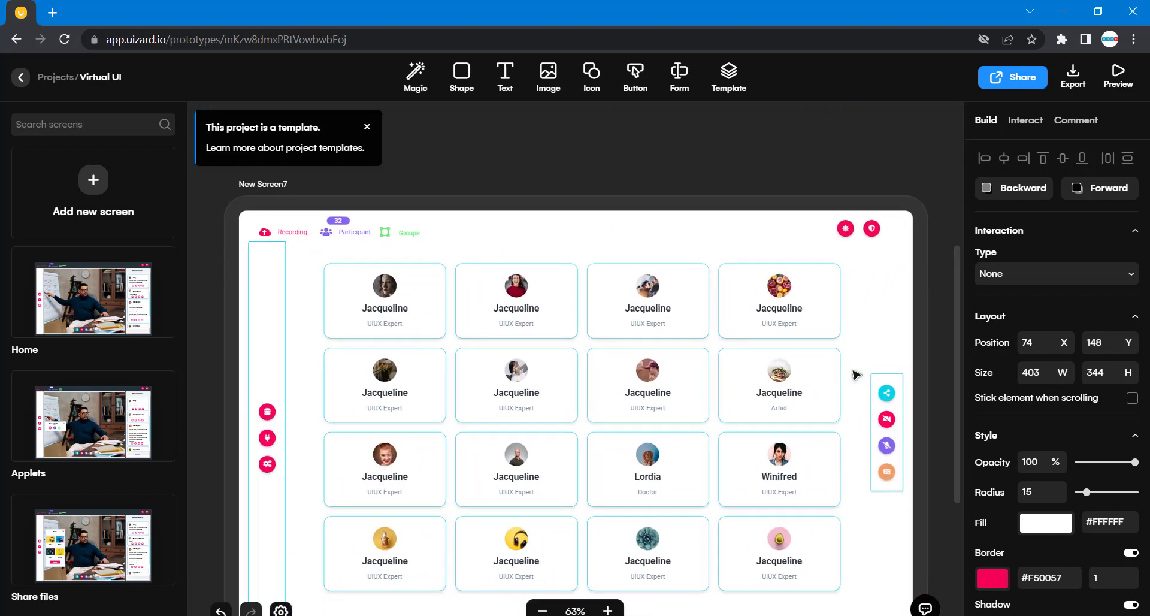
left_click_drag(839, 533, 496, 278)
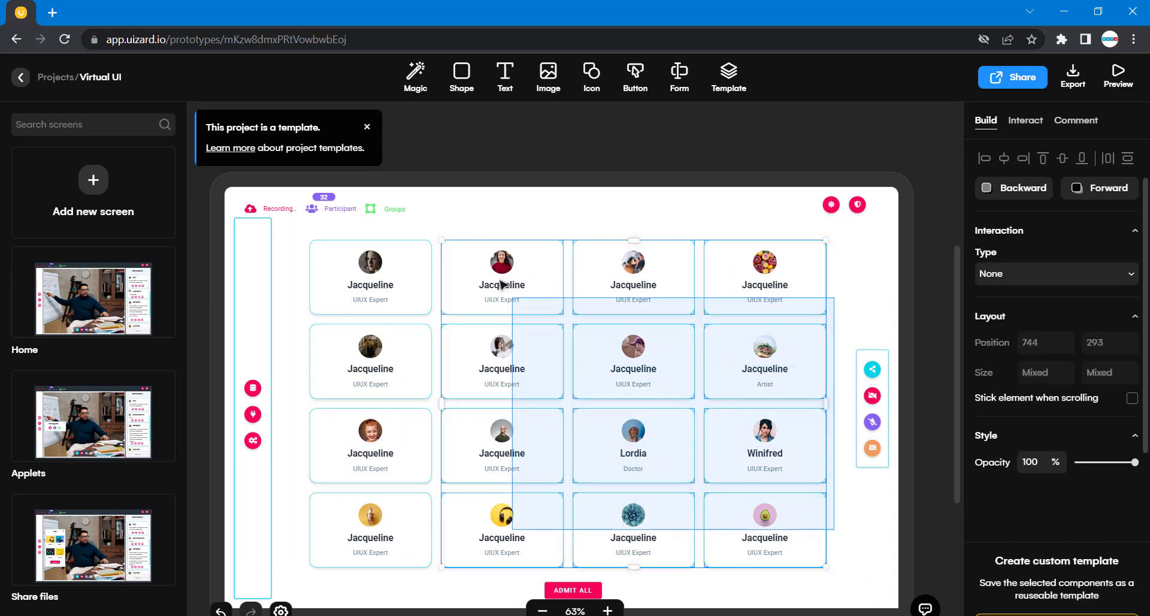
key("Delete")
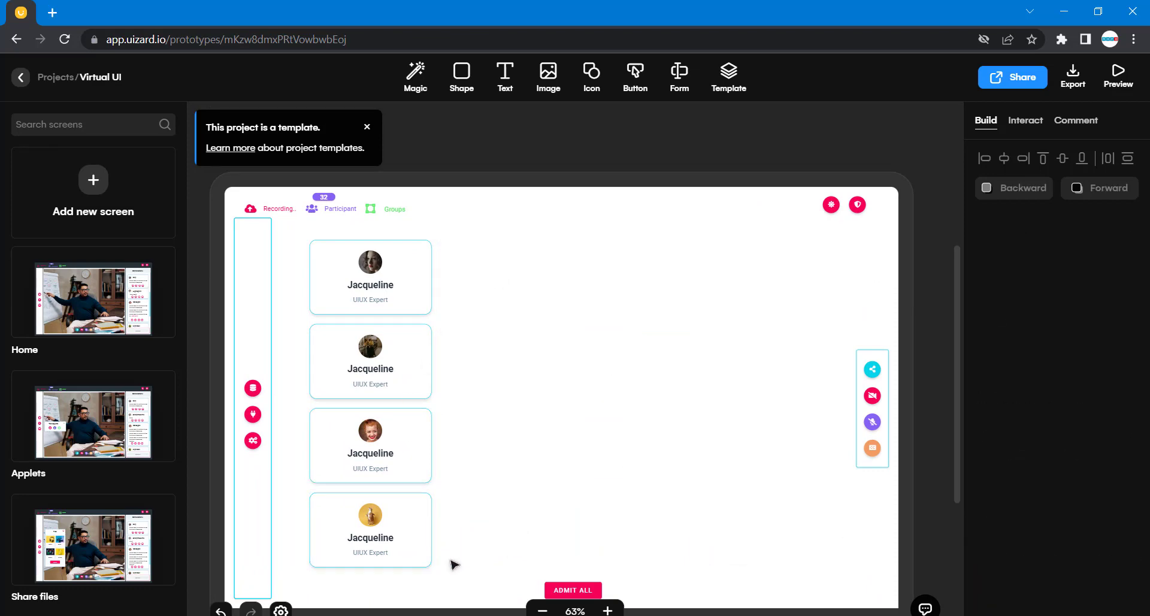
left_click_drag(450, 560, 312, 331)
key("Delete")
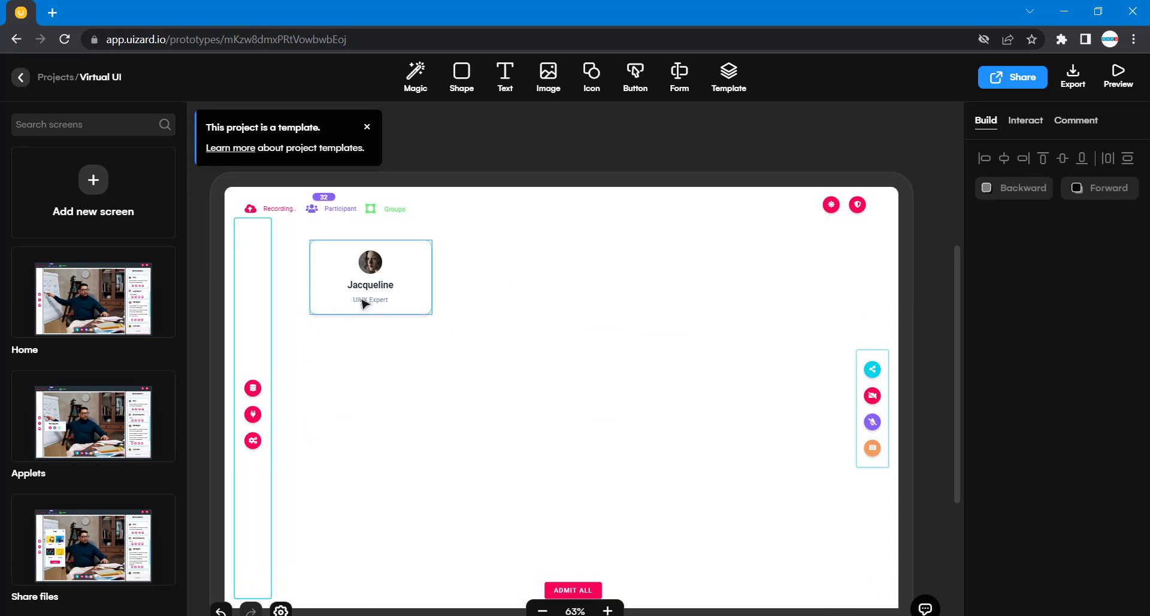
Step: Ungroup the remaining participant card into its separate frame, photo and text elements
left_click(418, 285)
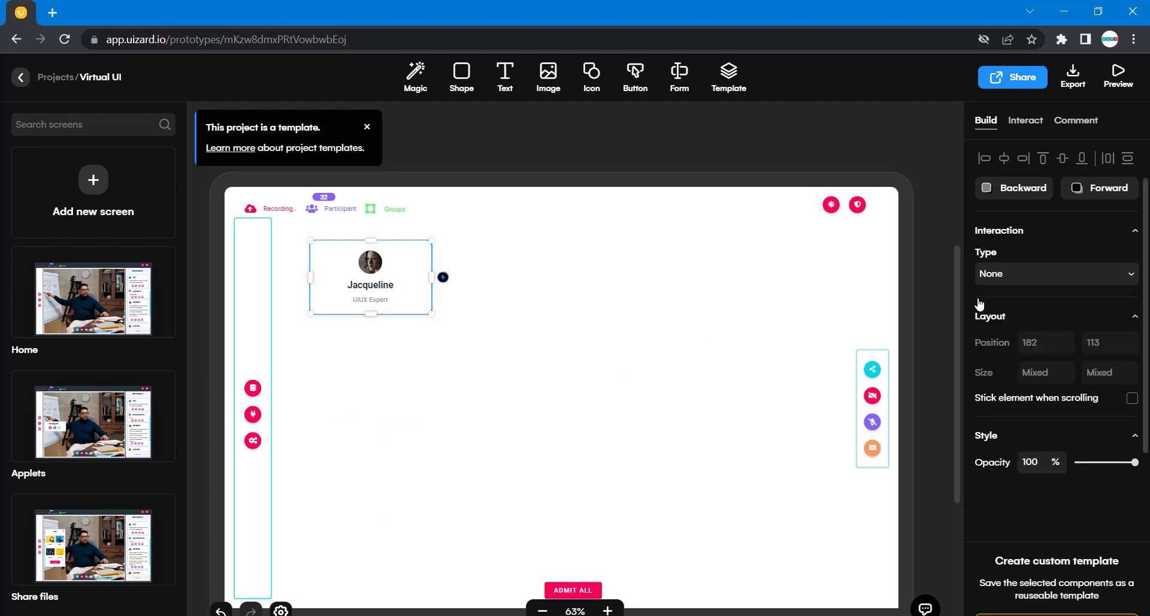
right_click(419, 280)
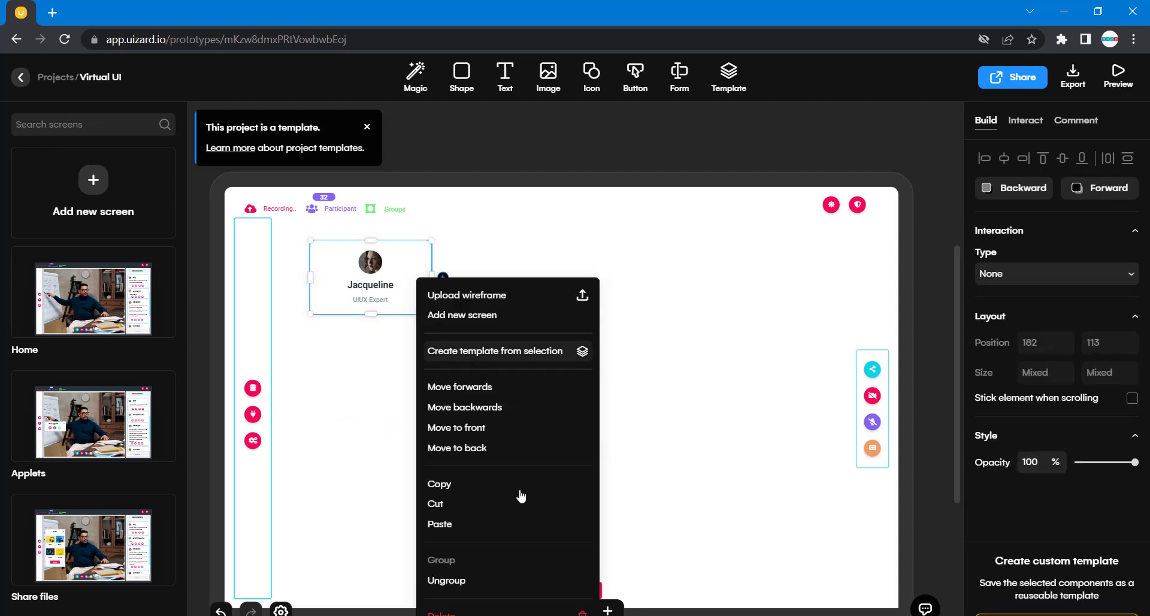
left_click(460, 585)
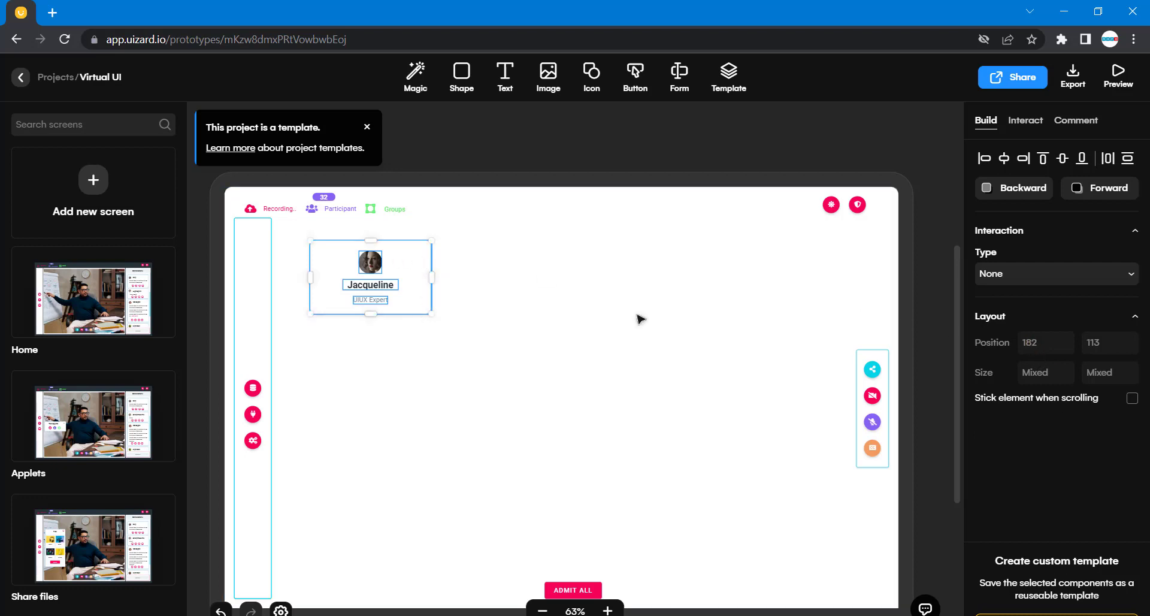
left_click(473, 269)
Step: Resize the frame of the ungrouped card to 403 wide and 344 high
left_click(403, 267)
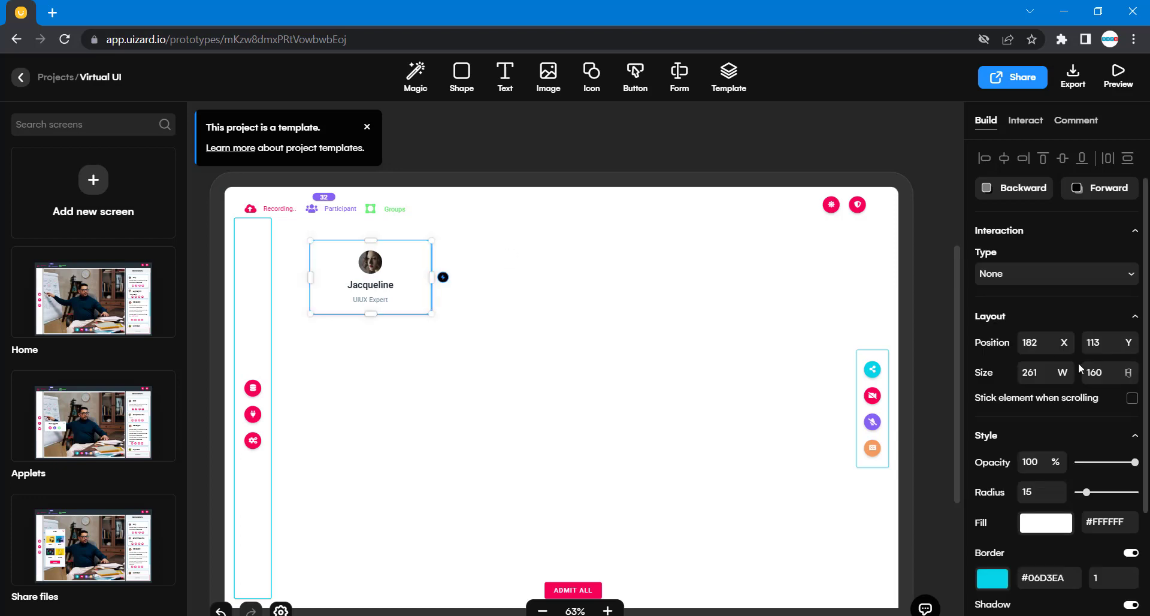
double_click(1042, 370)
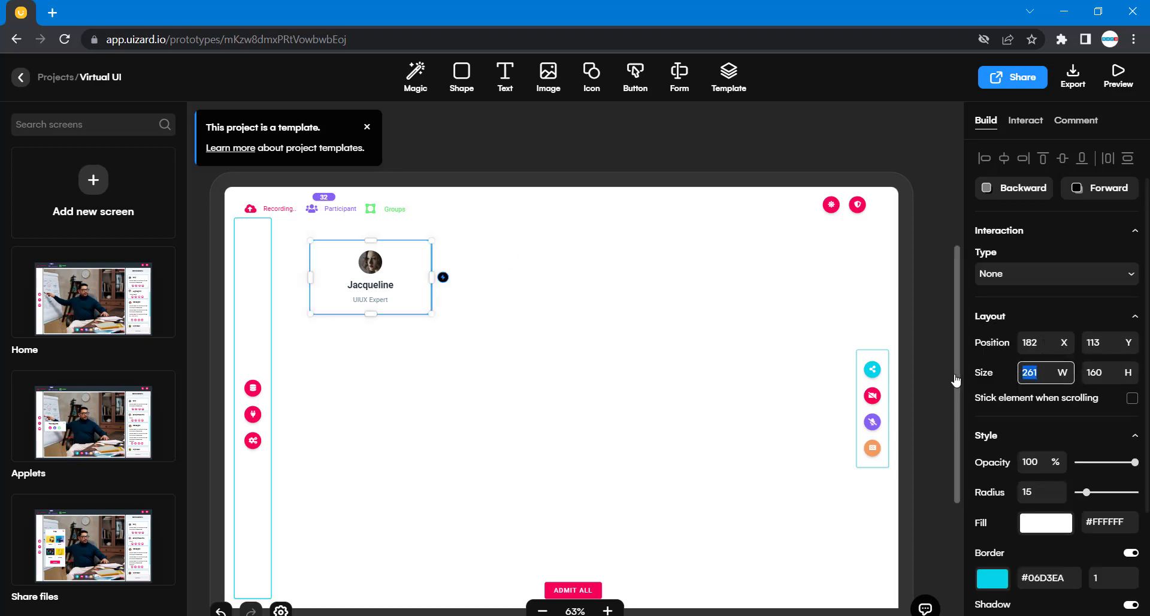
type("403")
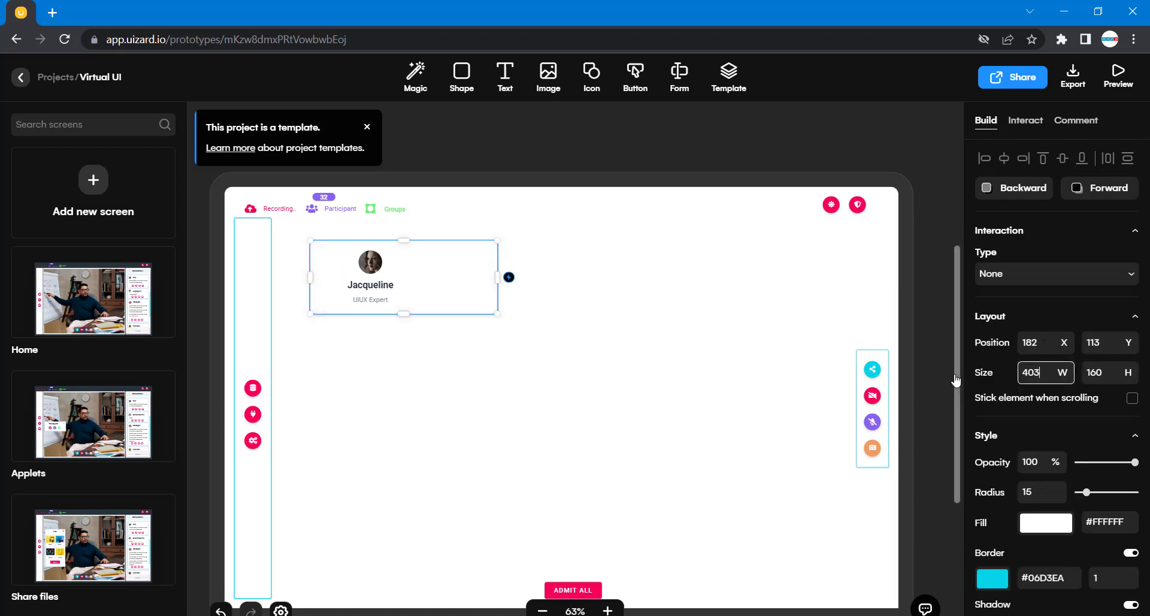
double_click(1114, 369)
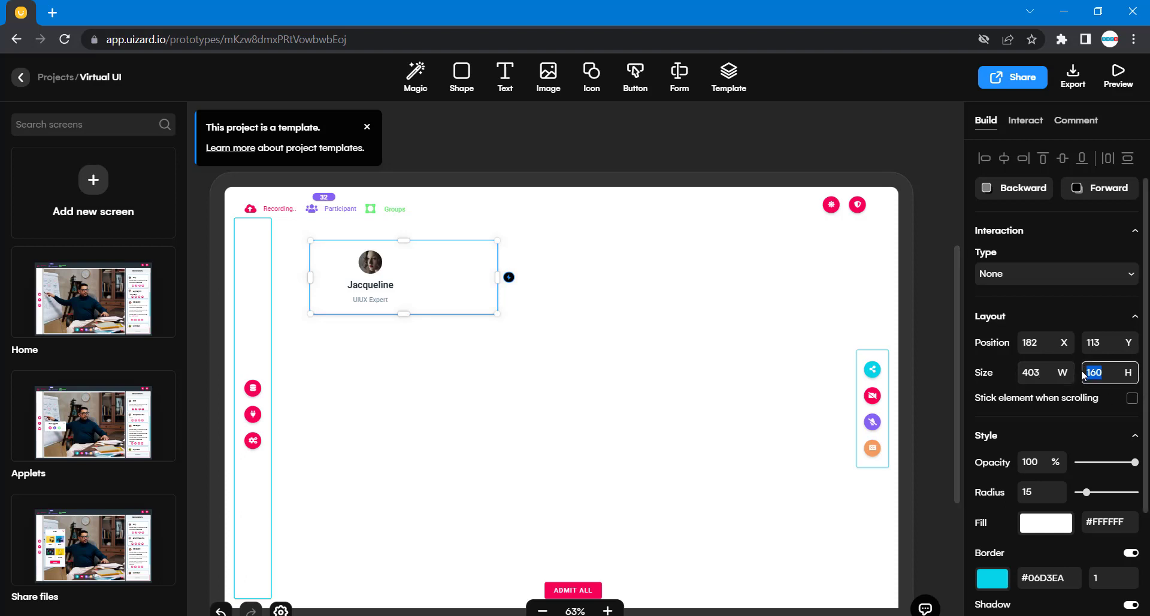
type("344")
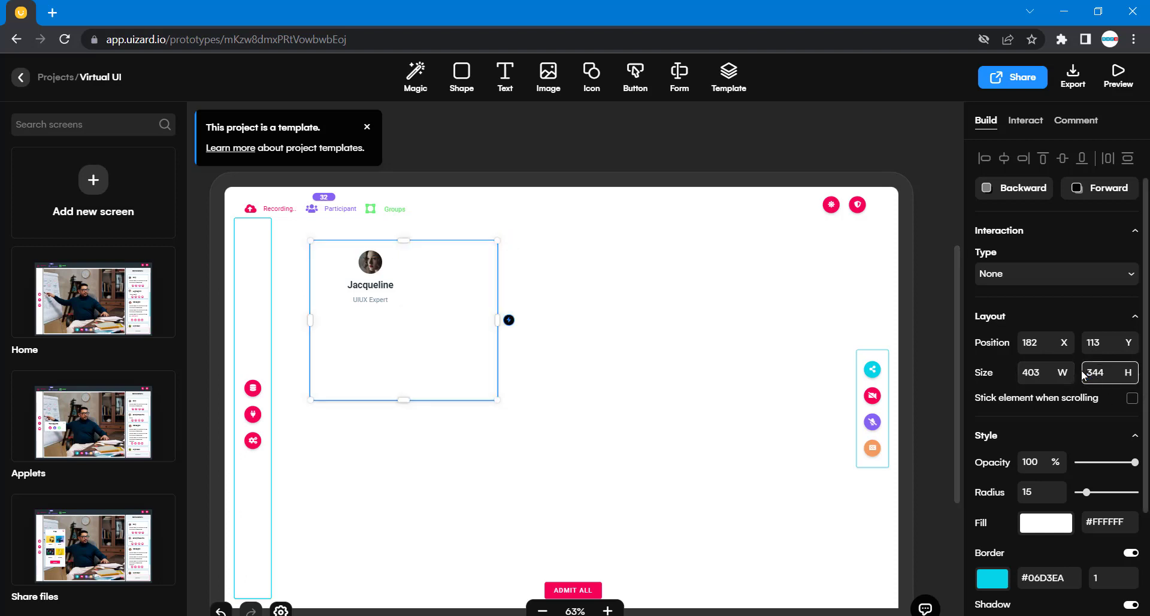
left_click(723, 472)
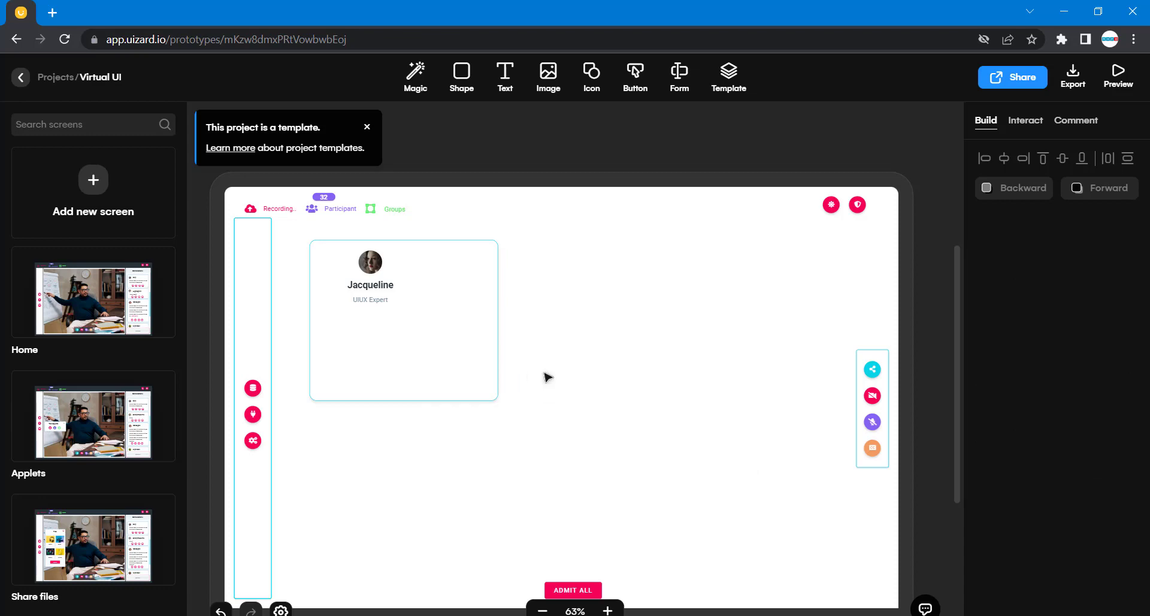
Step: Set the border colour of the enlarged card frame to #F50057
left_click(472, 339)
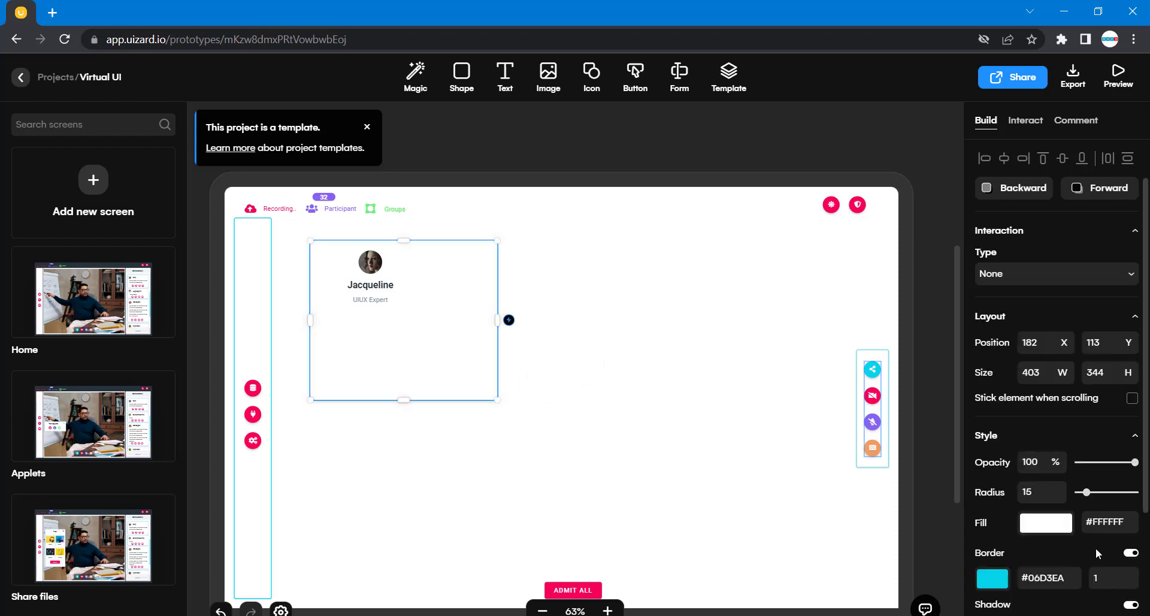
left_click_drag(1069, 577, 1010, 584)
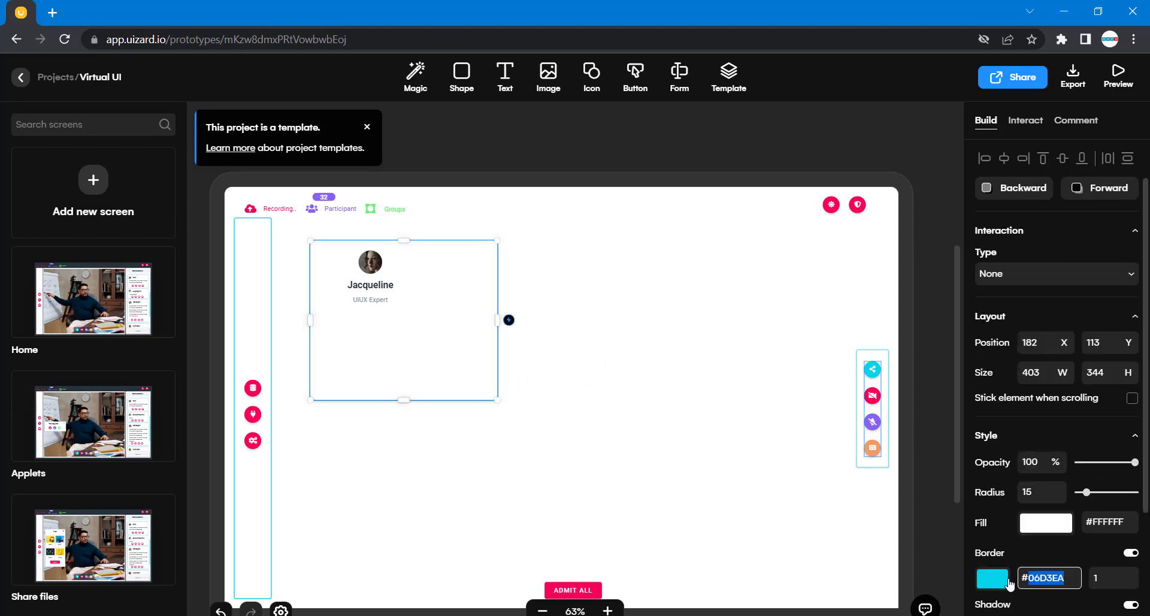
type("F50057")
left_click(512, 448)
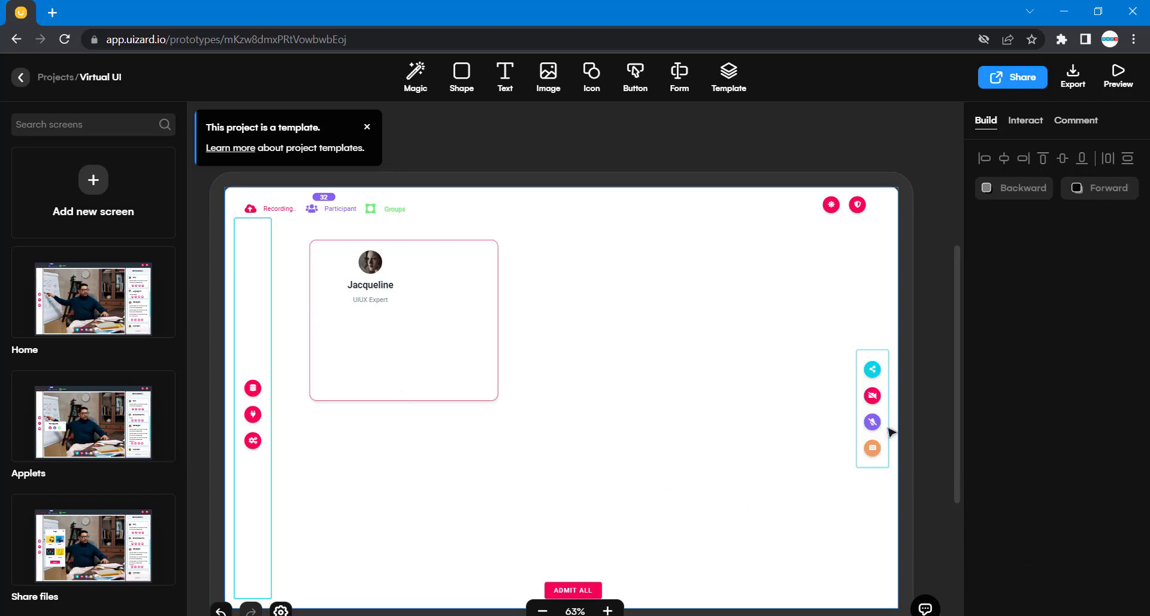
Step: Examine how the leader and member cards are arranged inside the groups on the breakout room screen
scroll(585, 336, "up", 1)
scroll(584, 335, "left", 10)
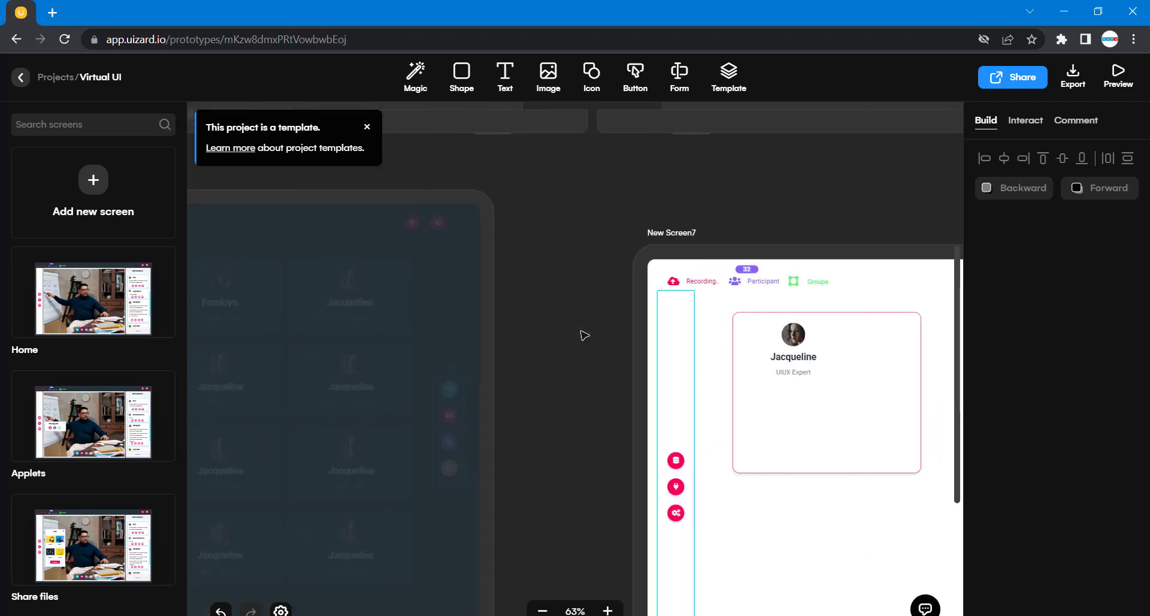
scroll(585, 335, "left", 10)
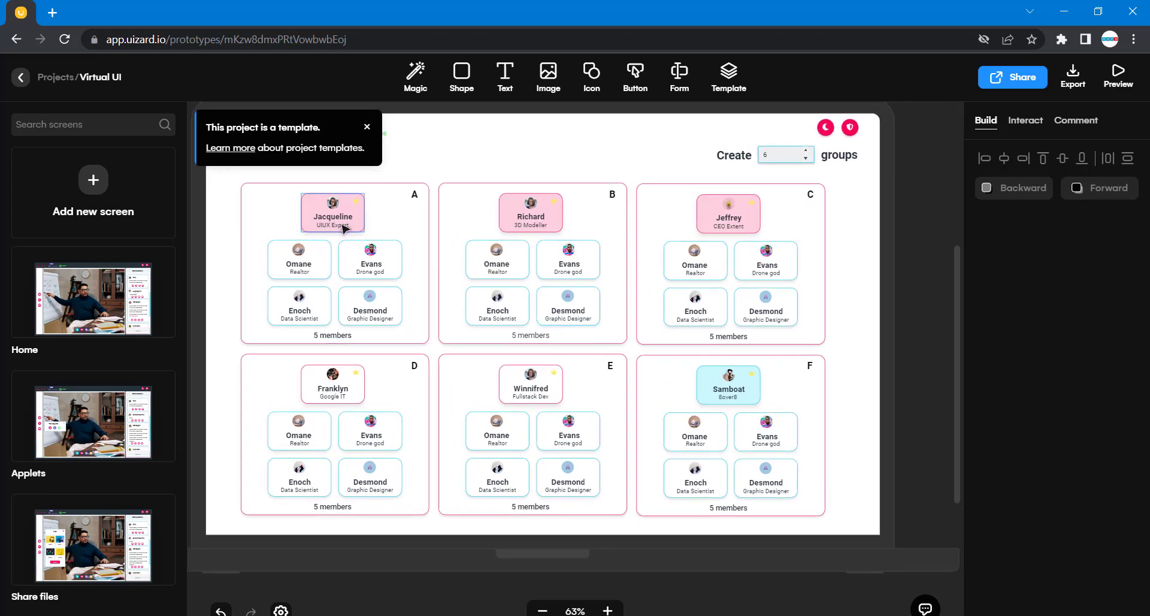
scroll(468, 387, "down", 10)
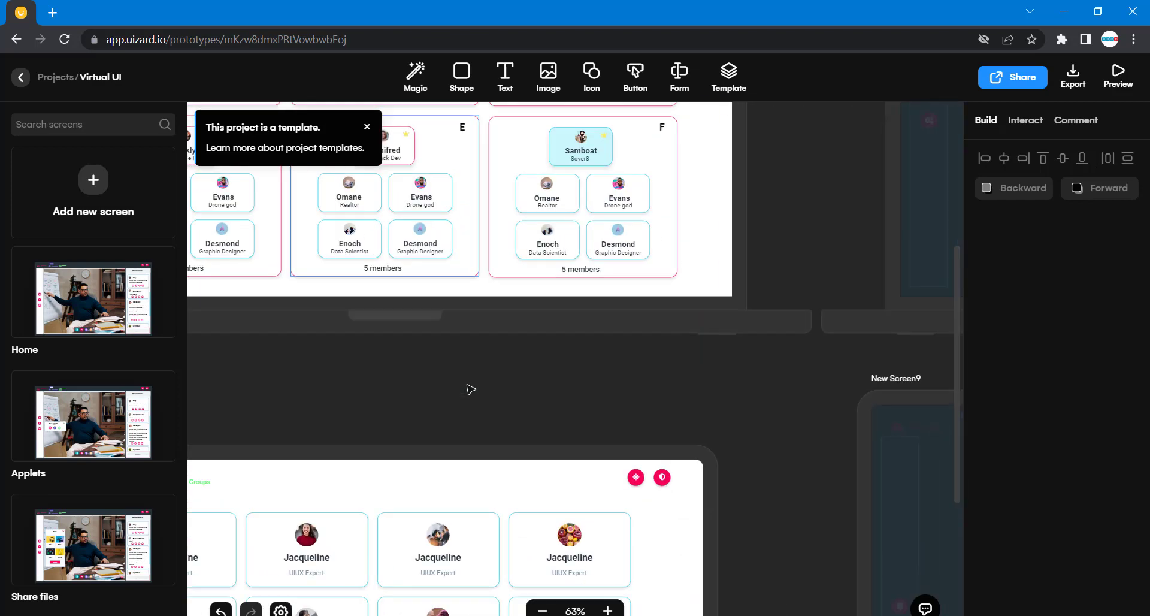
scroll(468, 388, "down", 3)
left_click(474, 307)
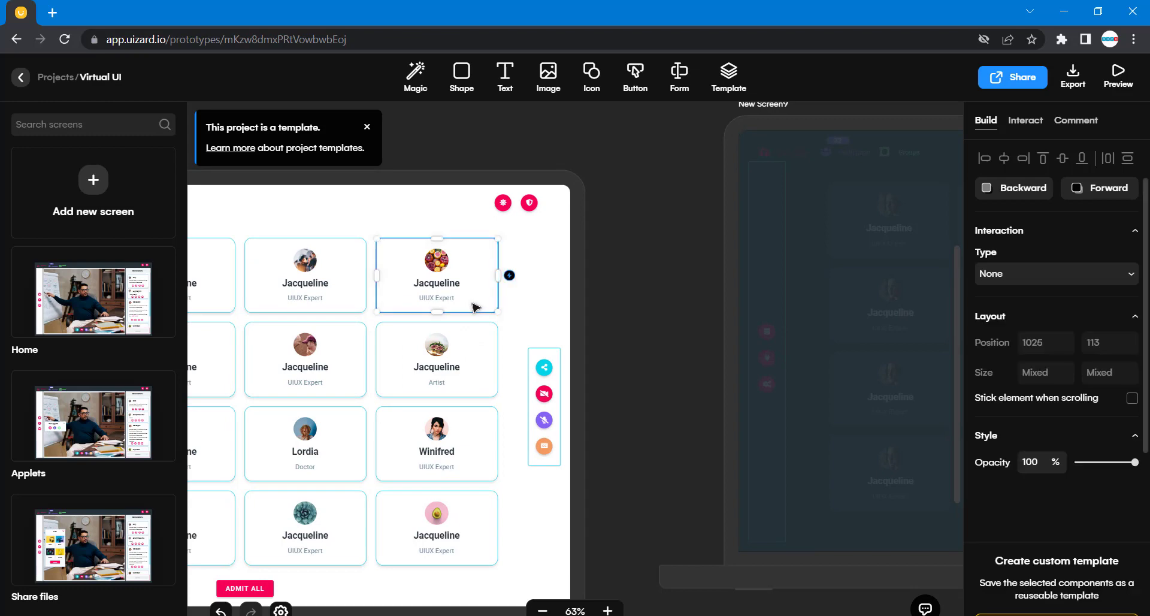
scroll(473, 307, "right", 15)
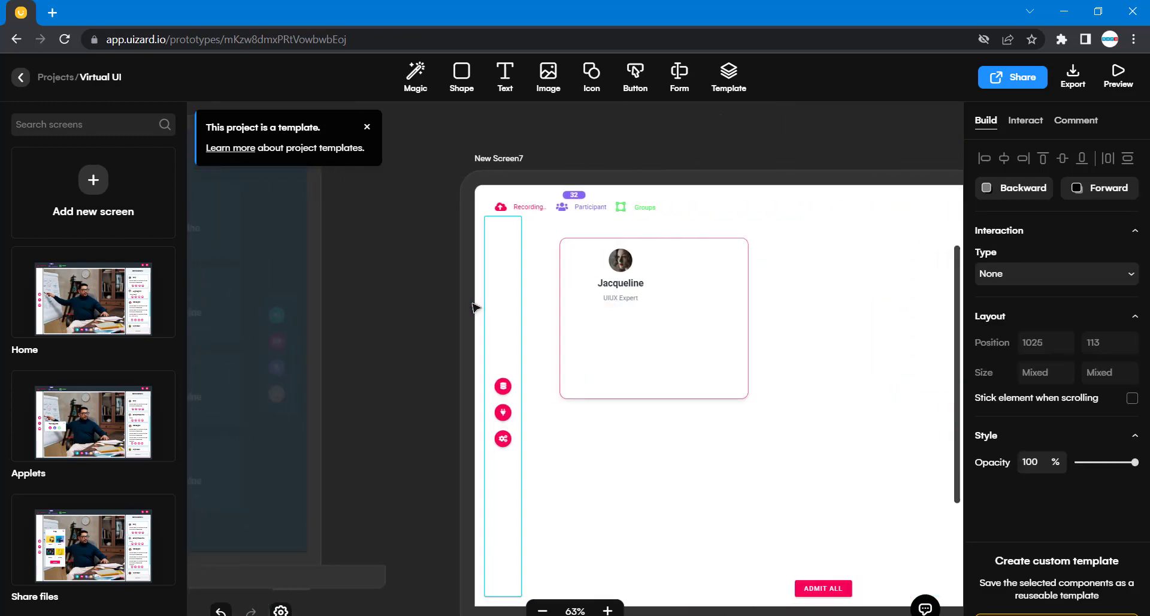
Step: Move the enlarged frame to X 154, Y 104 and delete the name, photo and job title inside it
scroll(473, 307, "right", 3)
mouse_move(541, 310)
left_mouse_down()
mouse_move(500, 271)
mouse_move(528, 314)
left_mouse_up()
left_click(514, 283)
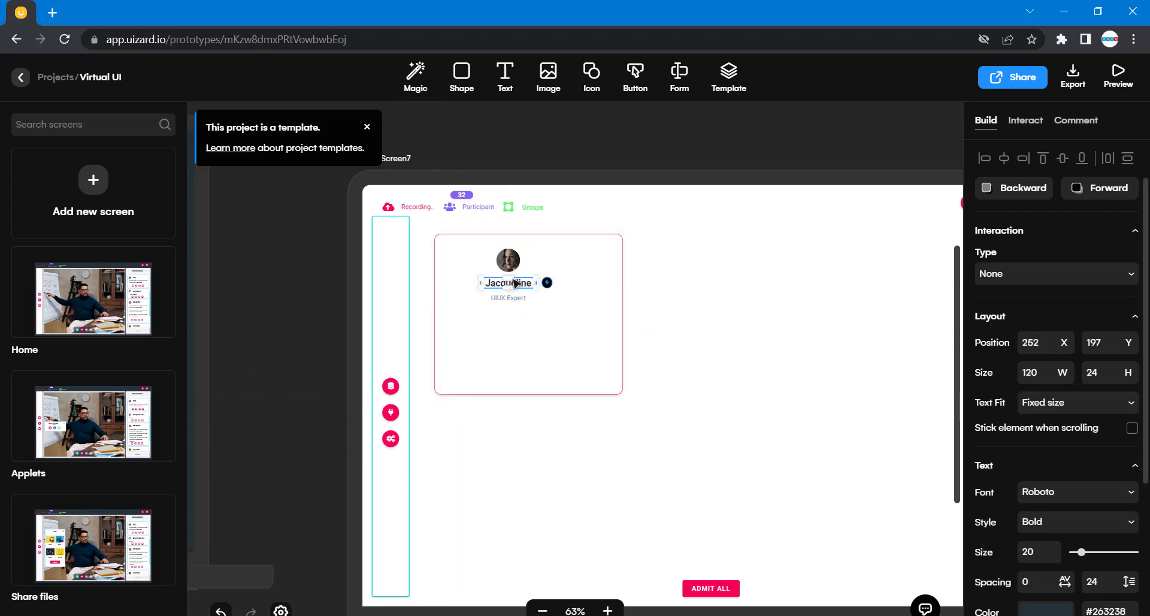
key("Delete")
left_click(511, 262)
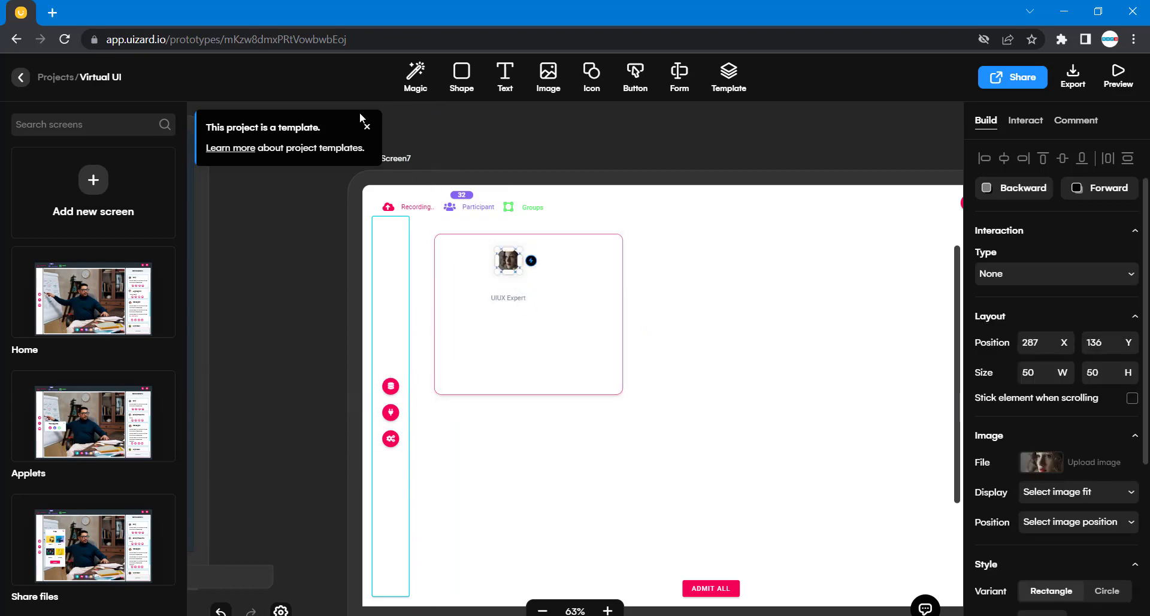
key("Delete")
left_click(509, 297)
key("Delete")
left_click(520, 289)
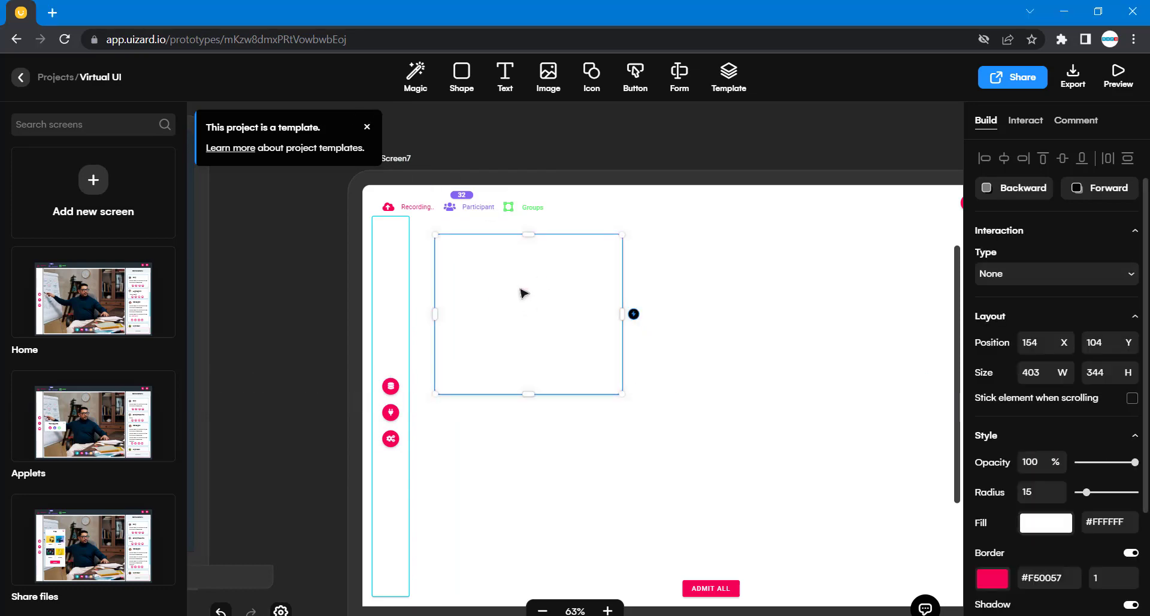
Step: Paste the participant card beside the empty group frame at X 795, Y 123 and shrink it to about 154 by 90
key("ctrl+v")
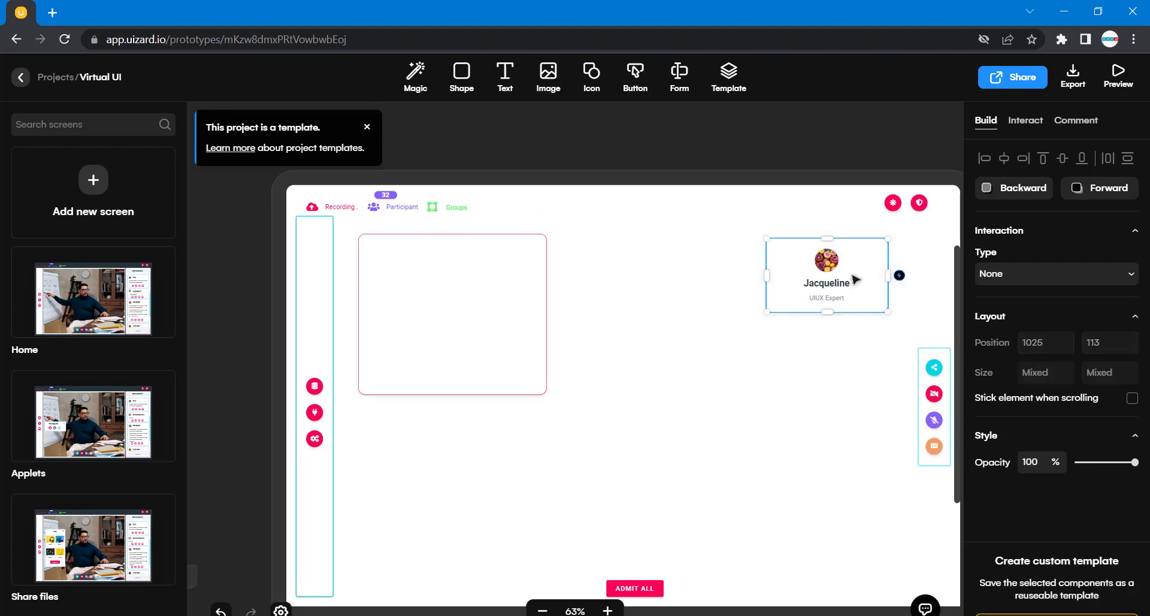
left_click_drag(855, 278, 748, 283)
left_click_drag(780, 317, 732, 285)
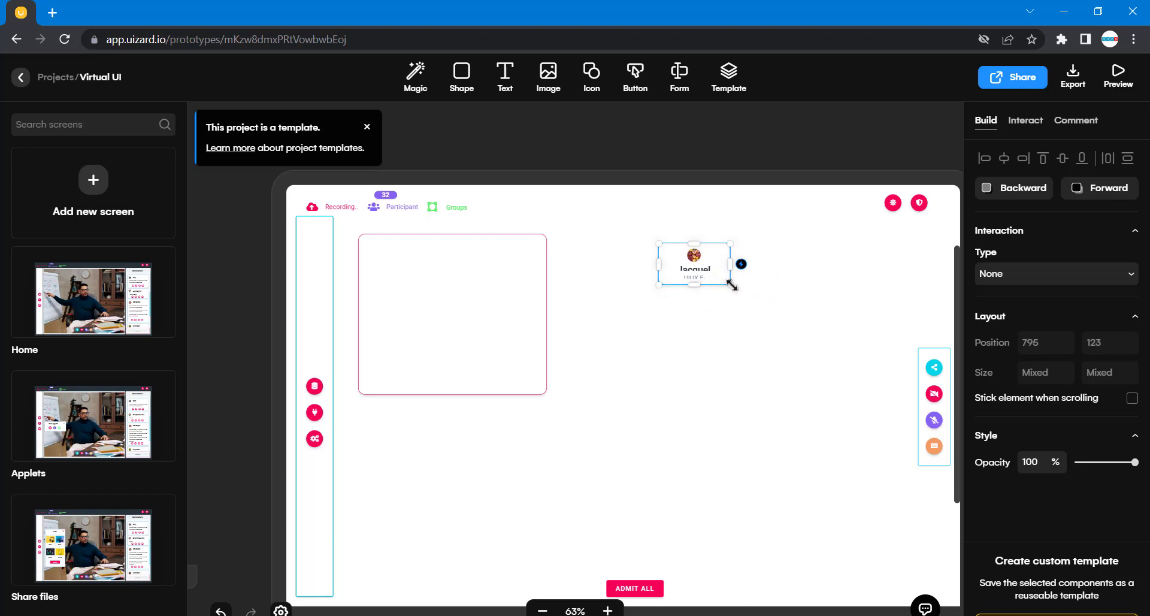
left_click(795, 327)
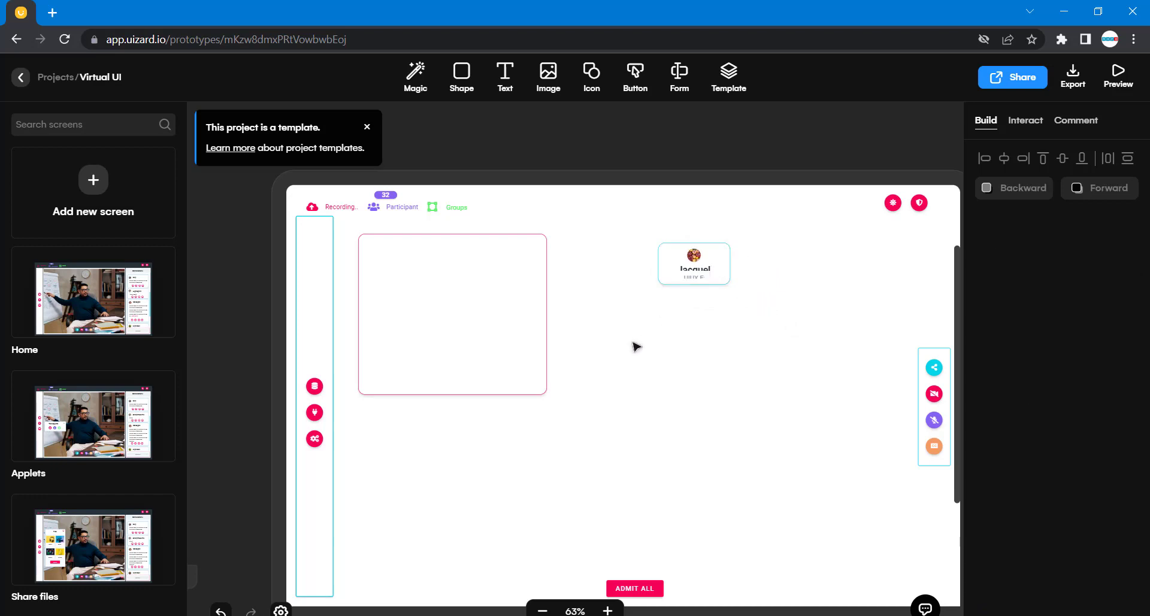
Step: Examine the size and position of the leader card in group B on the breakout room screen
scroll(637, 347, "left", 12)
scroll(637, 347, "up", 5)
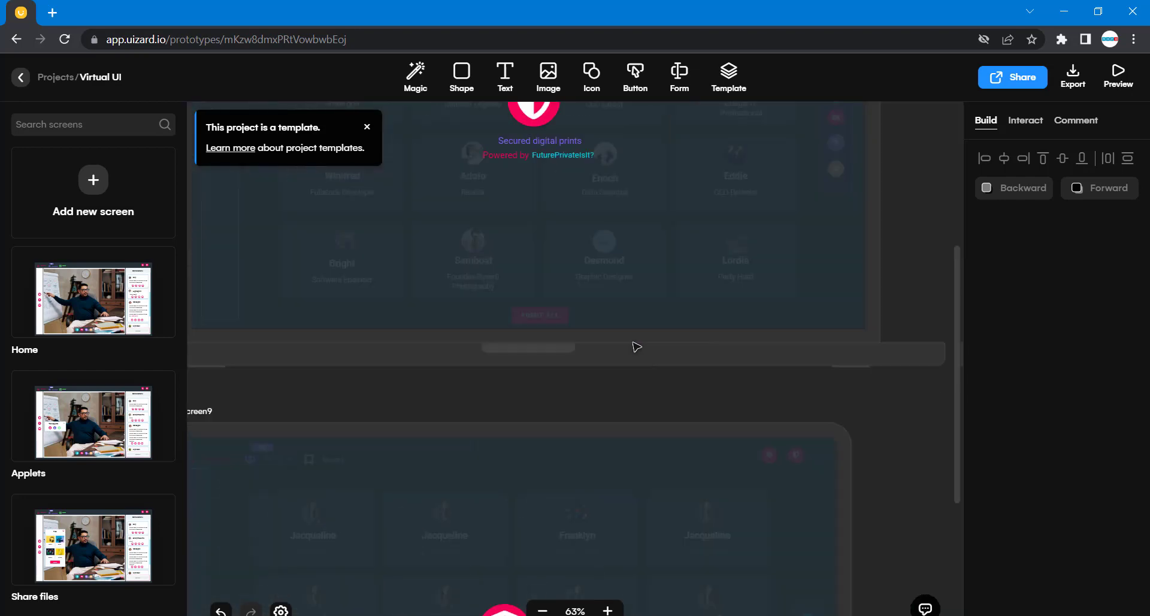
scroll(636, 347, "left", 9)
scroll(636, 347, "up", 10)
scroll(636, 347, "down", 4)
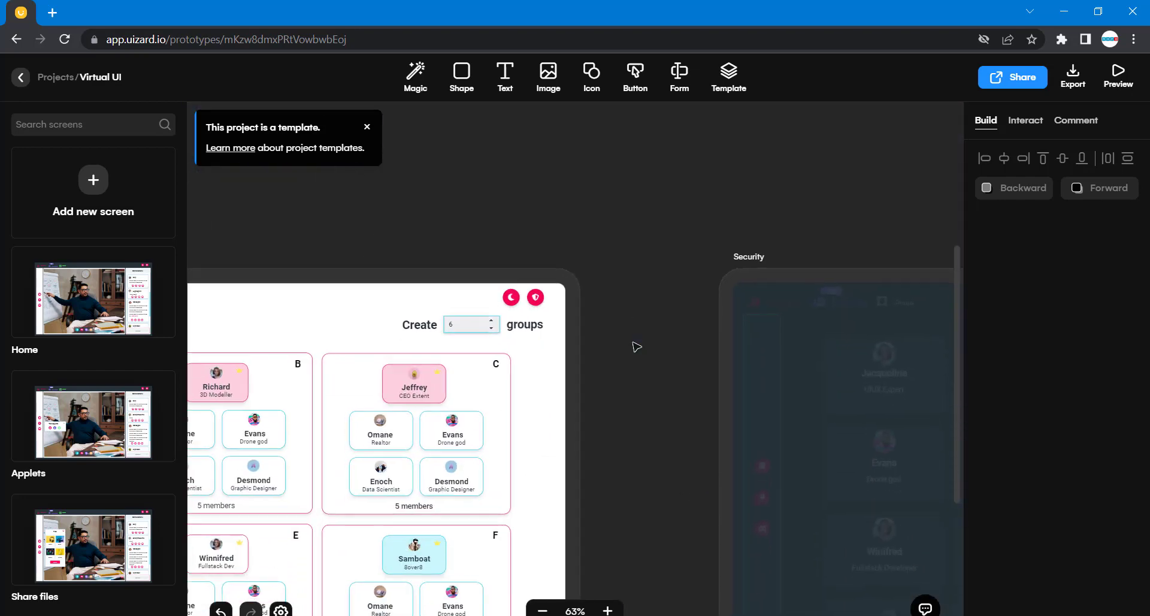
scroll(636, 347, "left", 6)
scroll(637, 346, "down", 4)
left_click(405, 255)
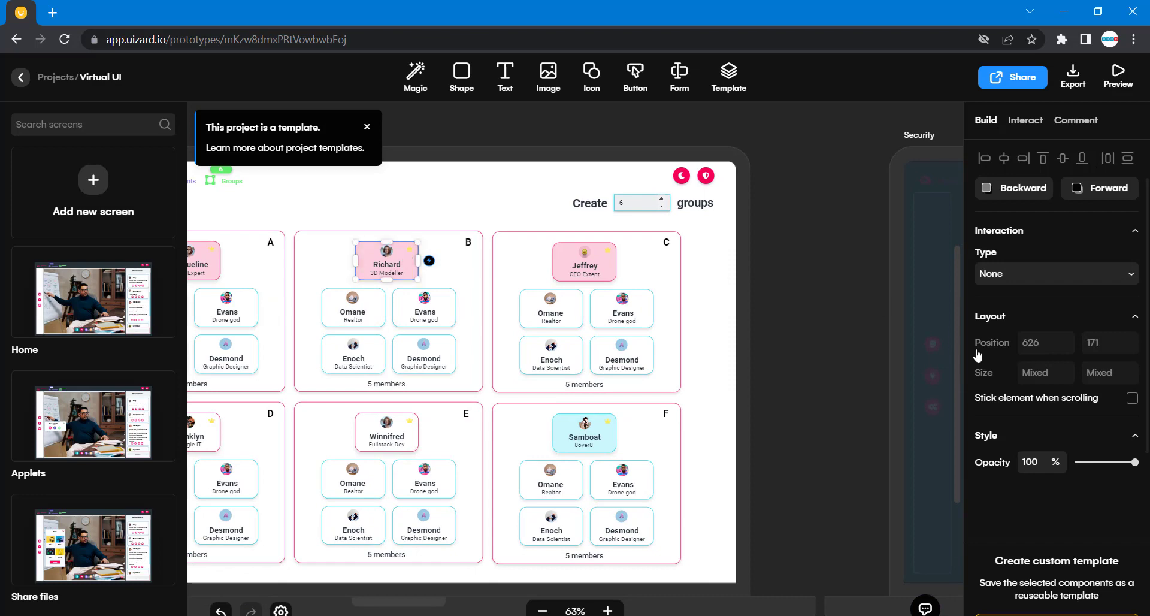
double_click(409, 264)
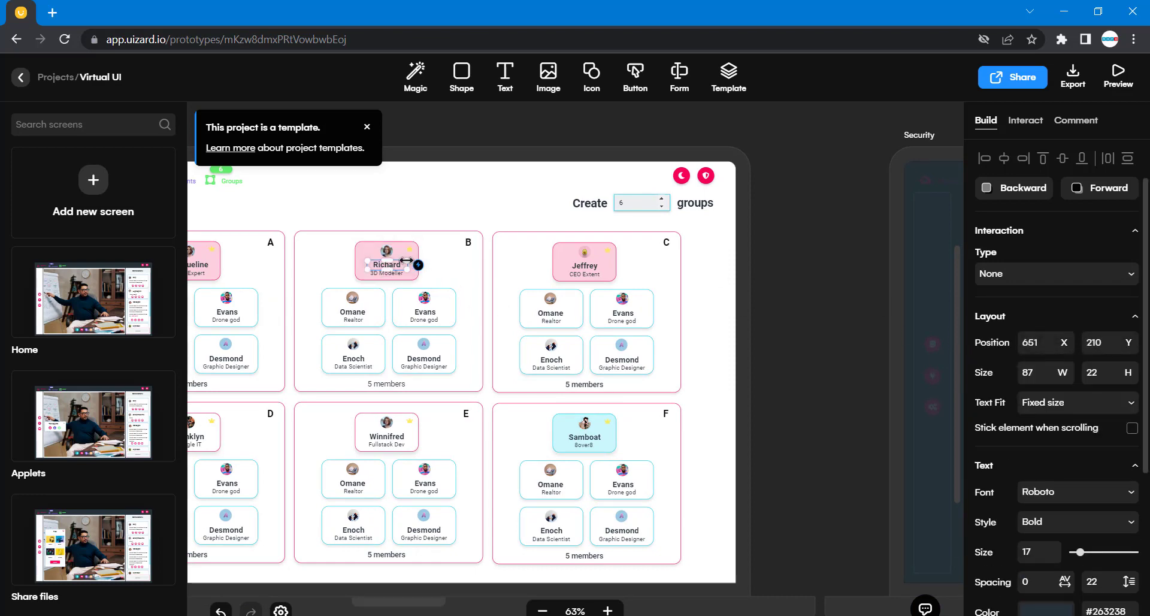
left_click(402, 245)
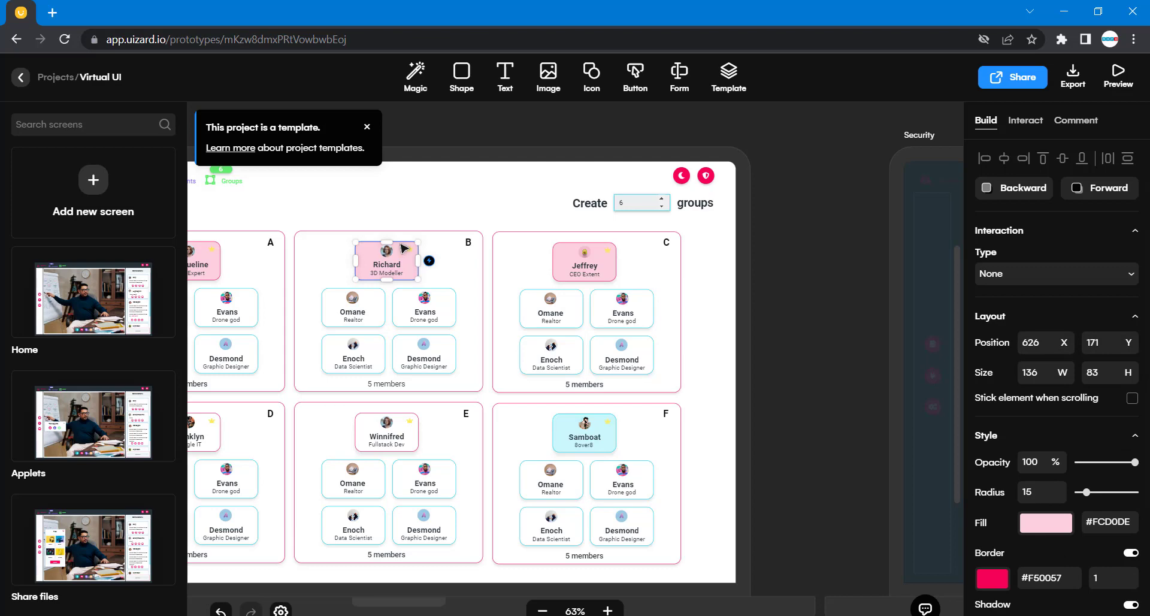
Step: Set the frame inside the pasted participant card to 136 wide and 83 high
scroll(821, 335, "right", 10)
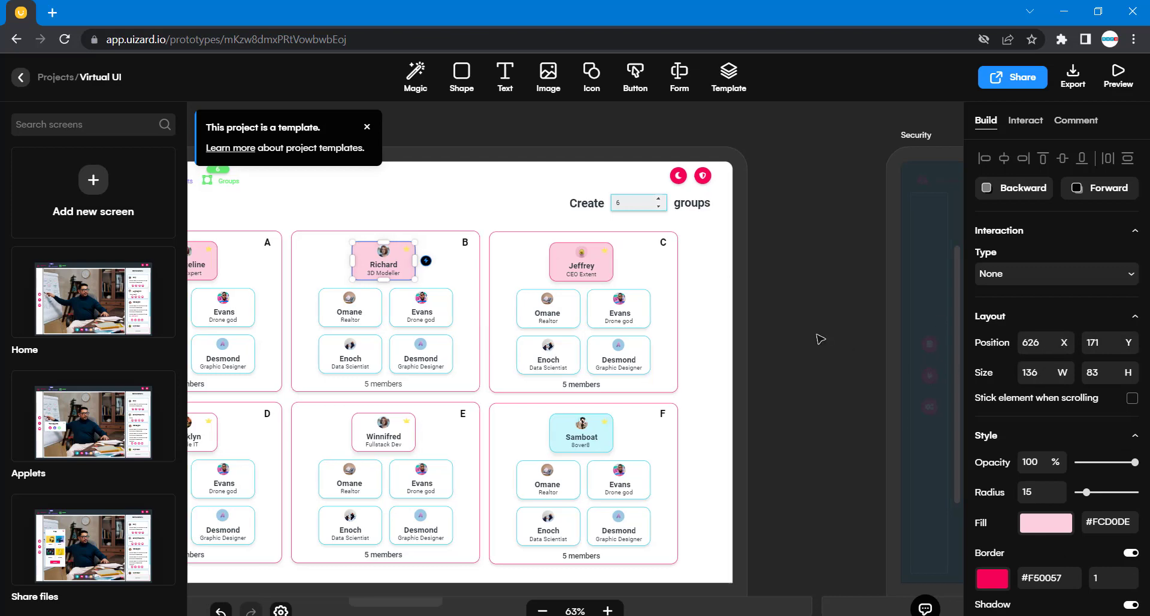
scroll(821, 339, "right", 5)
scroll(820, 339, "down", 5)
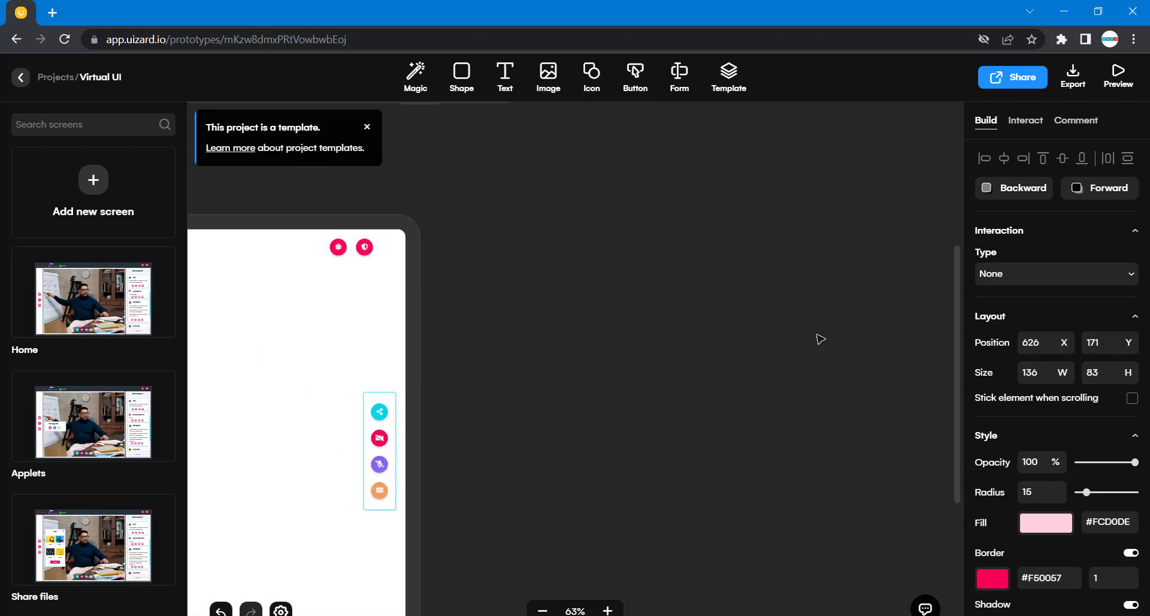
scroll(595, 243, "up", 5)
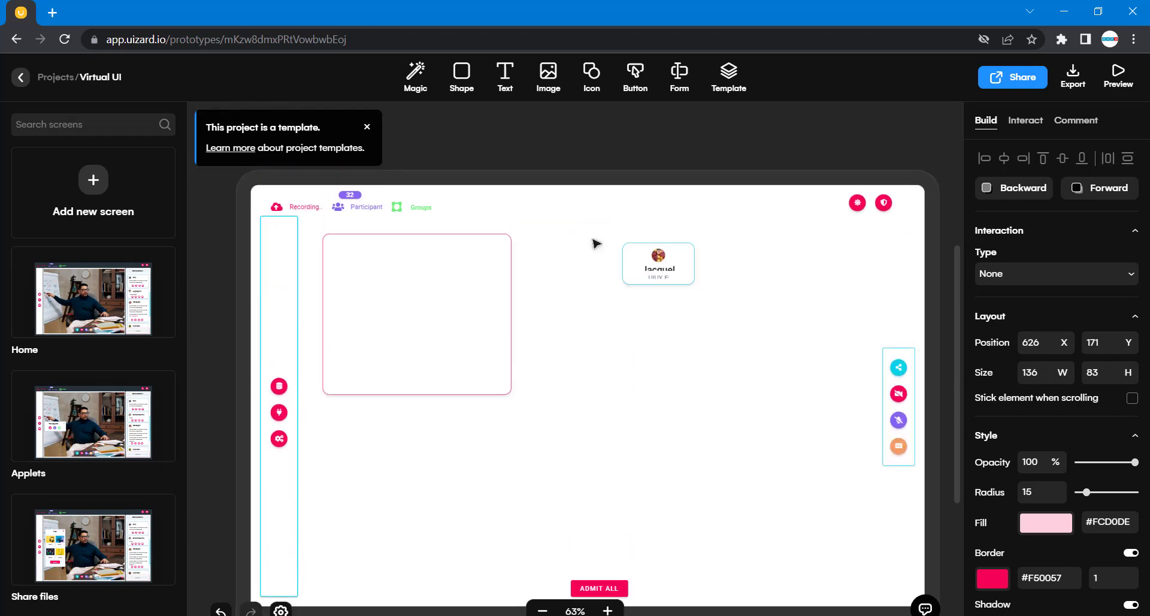
left_click(690, 258)
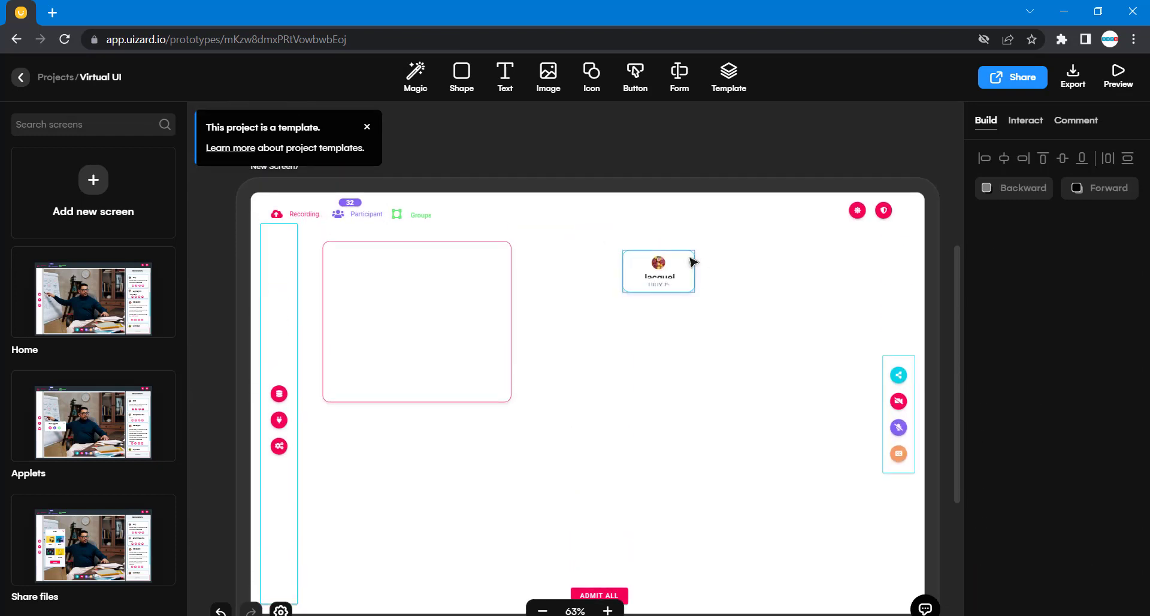
left_click(691, 261)
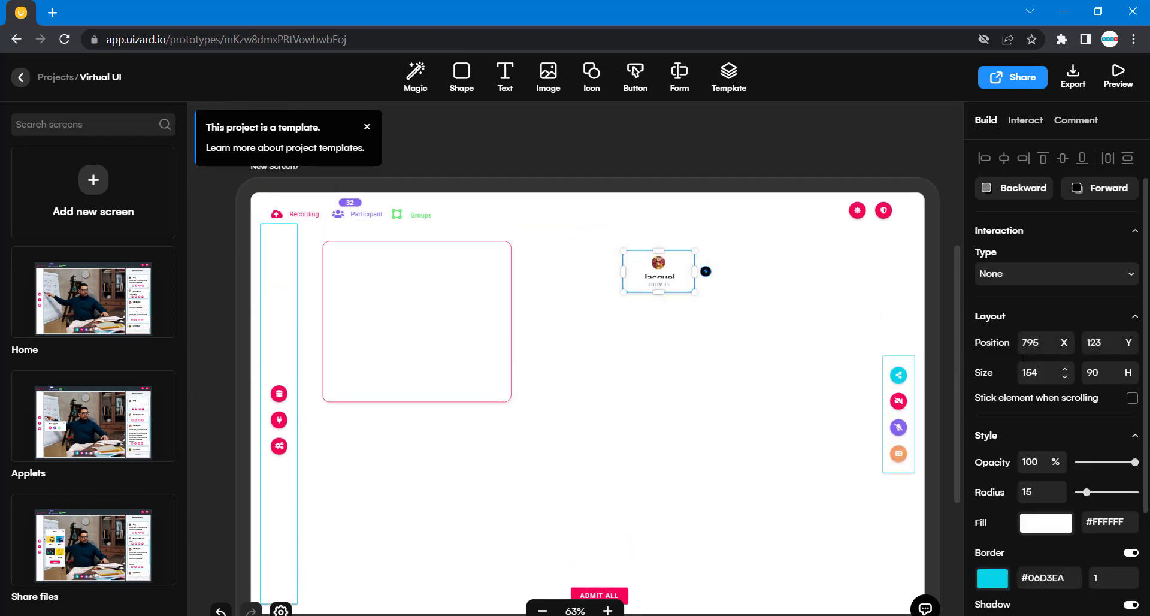
key("ctrl+a")
type("136")
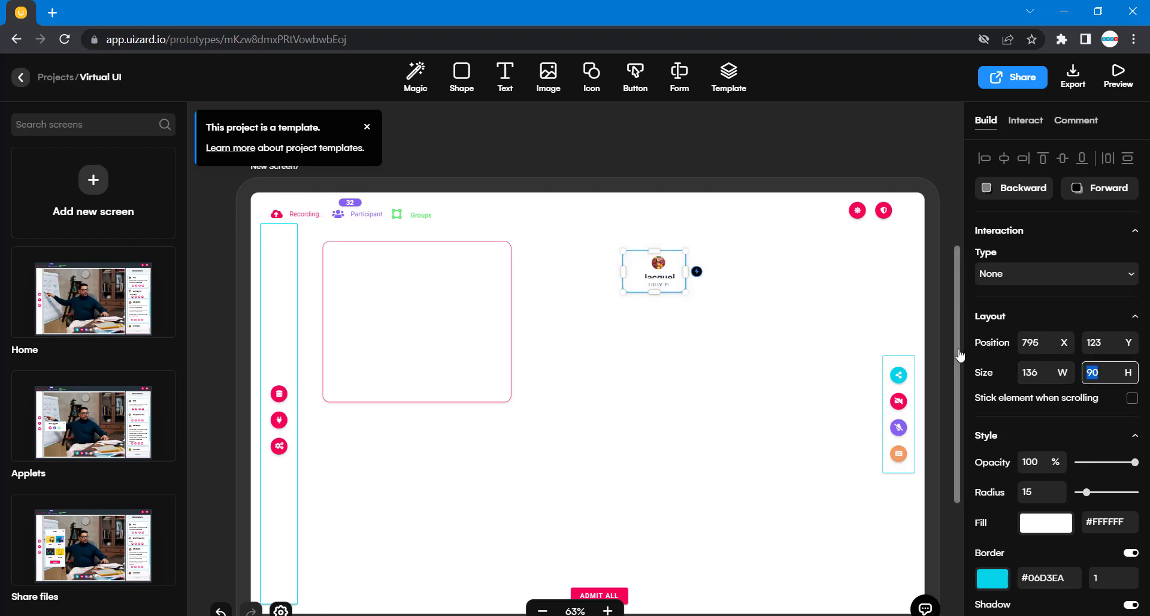
type("83")
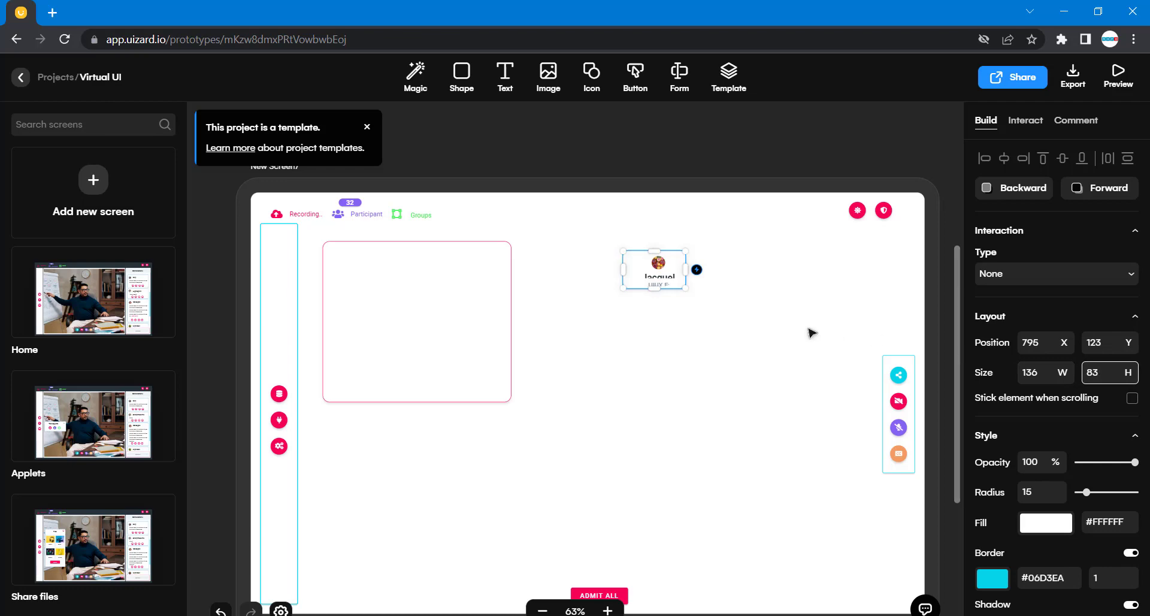
left_click(757, 341)
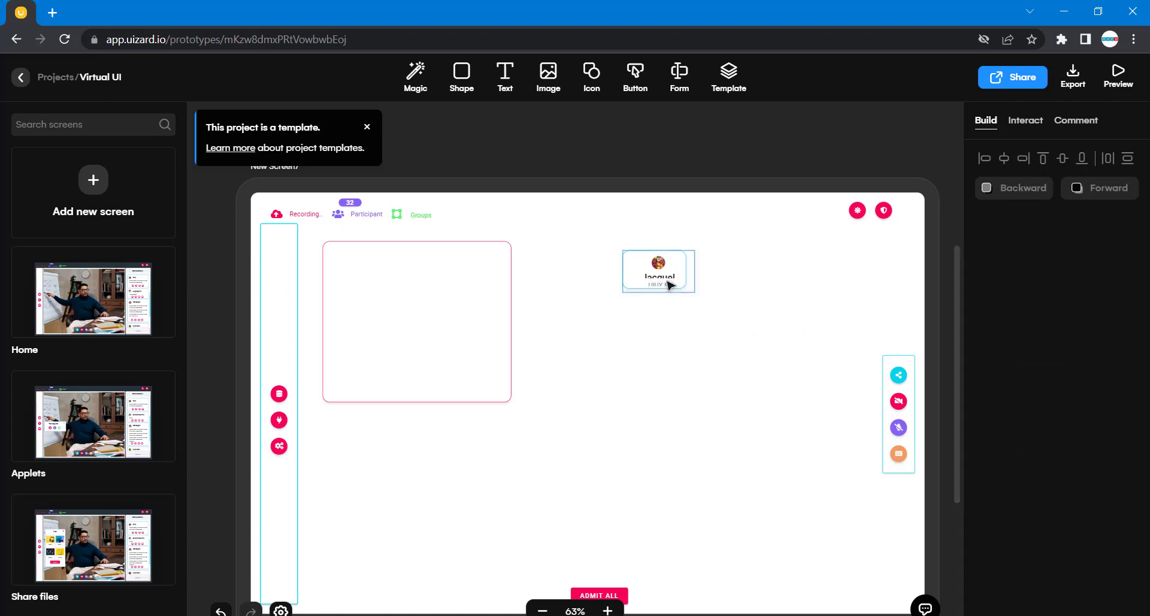
Step: Check the text settings of the leader's name in group A on the breakout room screen
scroll(605, 344, "left", 7)
scroll(605, 344, "up", 8)
scroll(605, 345, "left", 4)
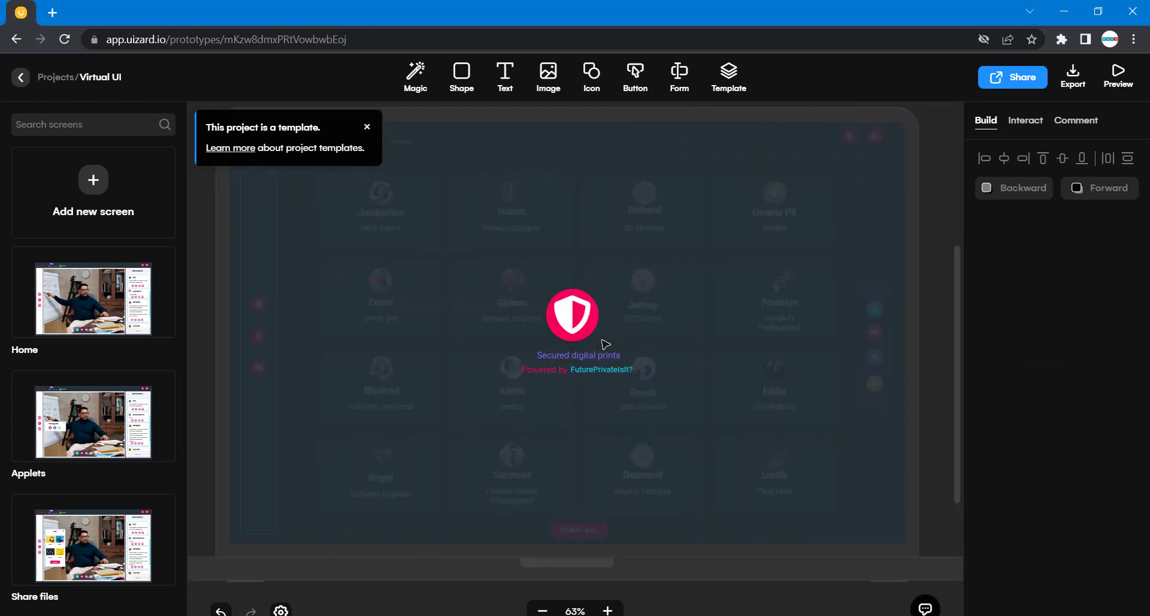
scroll(605, 344, "left", 14)
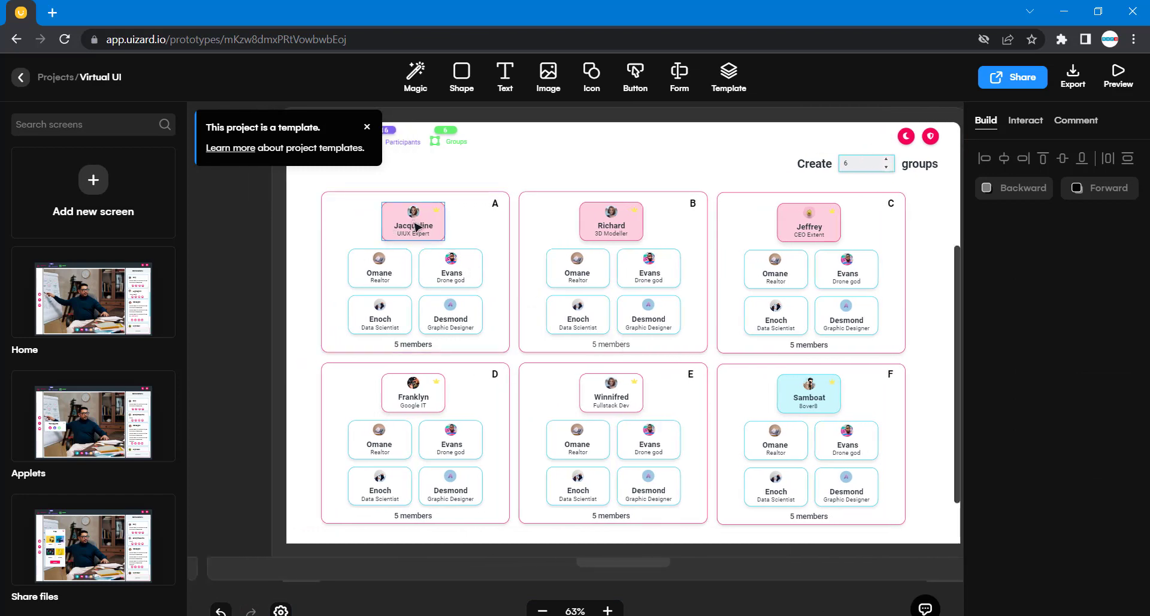
left_click(414, 226)
double_click(415, 227)
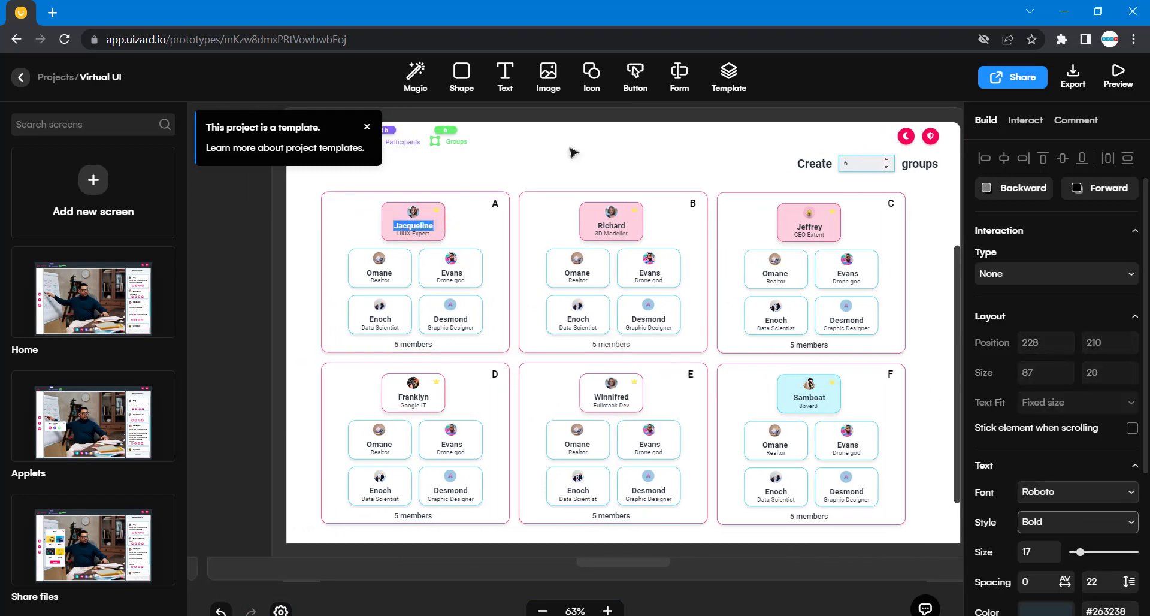
Step: Set the font size of the name on the pasted participant card to 17
scroll(686, 204, "right", 20)
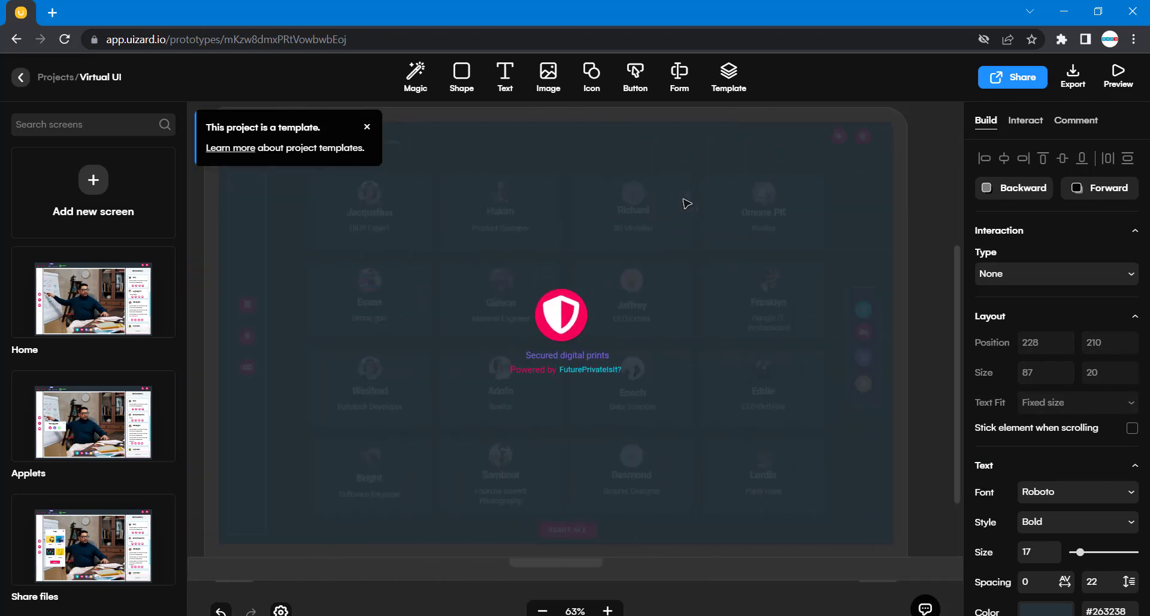
scroll(686, 204, "down", 2)
scroll(687, 204, "right", 14)
scroll(687, 204, "down", 6)
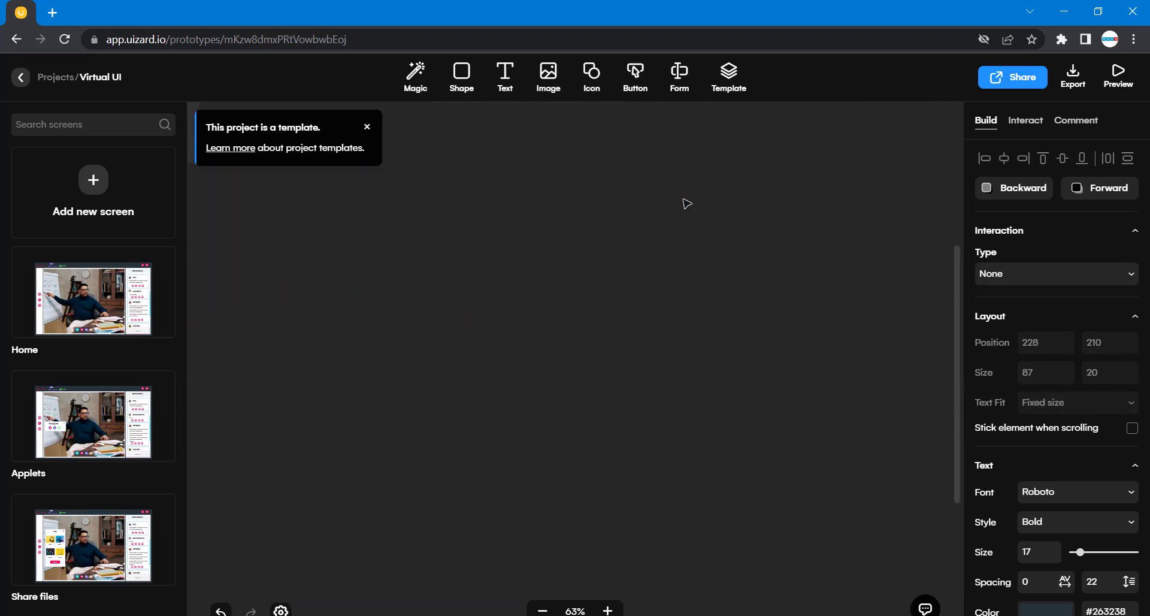
scroll(687, 203, "left", 14)
scroll(687, 203, "left", 2)
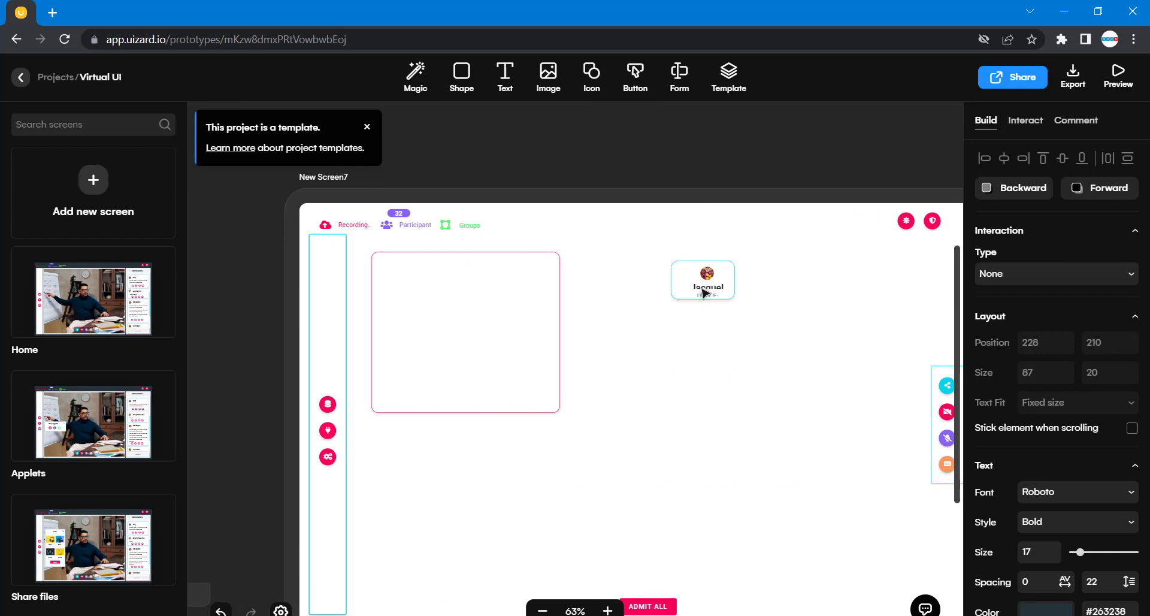
left_click(706, 292)
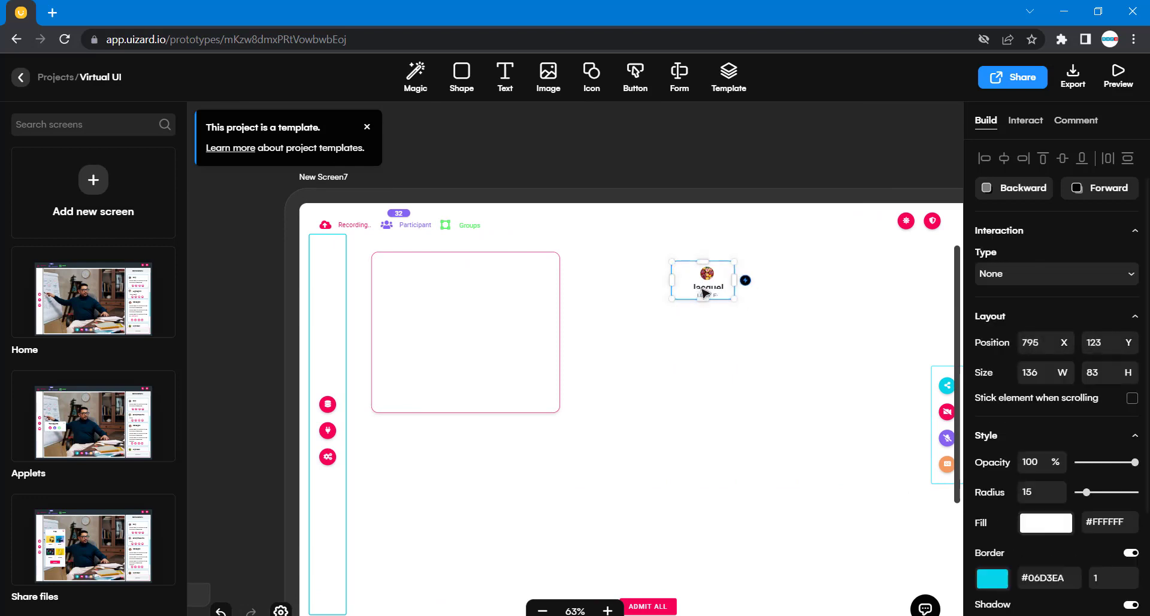
double_click(712, 291)
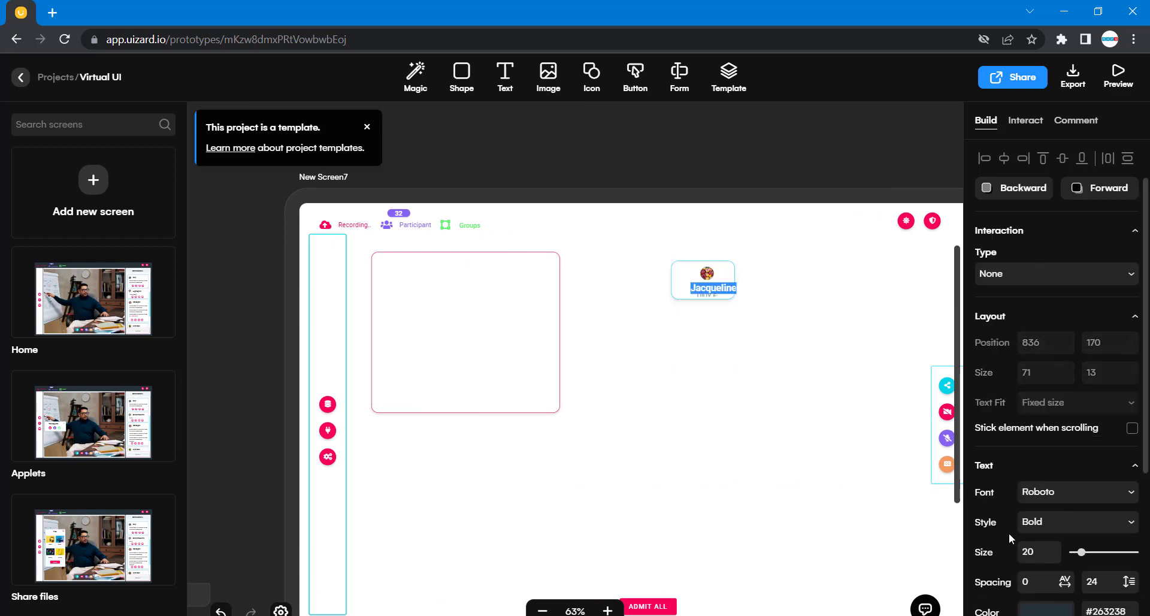
double_click(1039, 554)
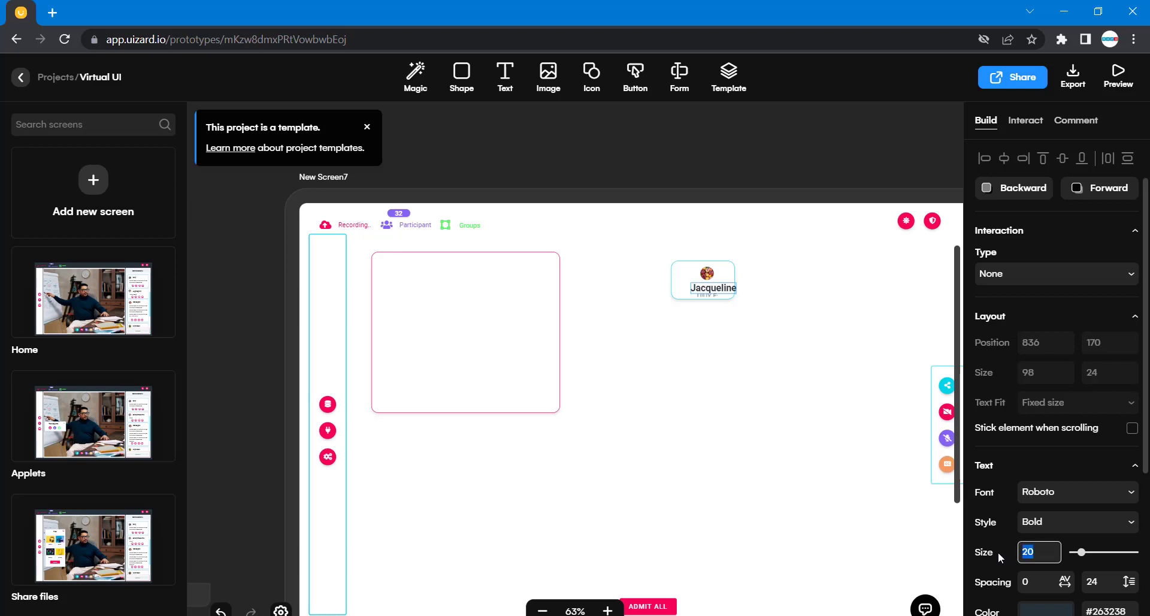
type("17")
left_click(790, 481)
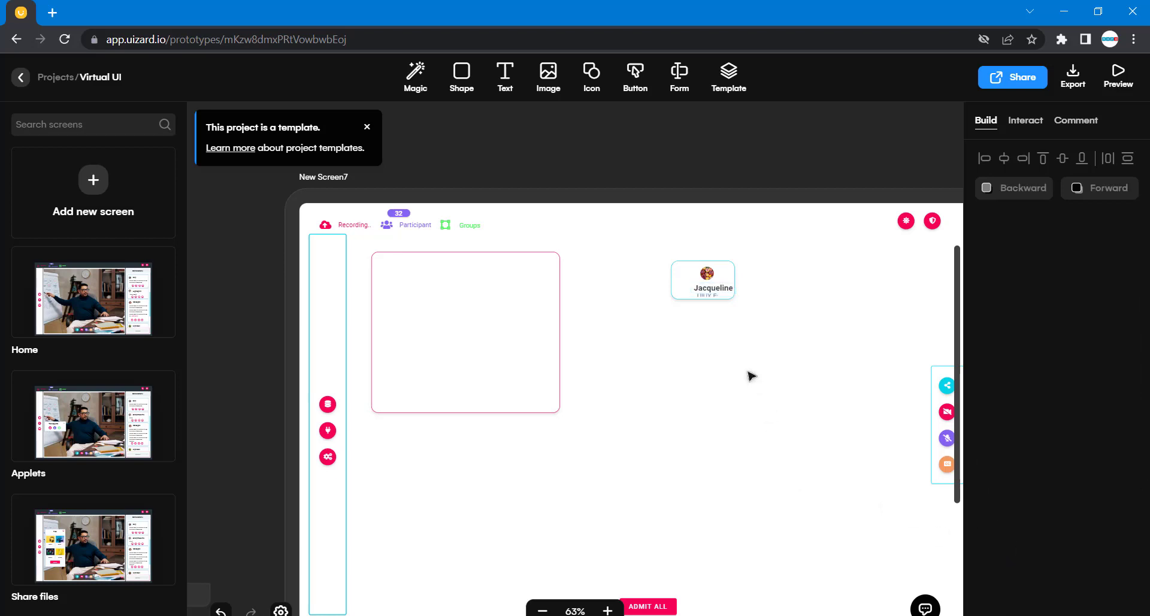
Step: Move the participant card closer to the group frame, to X 717, Y 123, and ungroup it
left_click(720, 292)
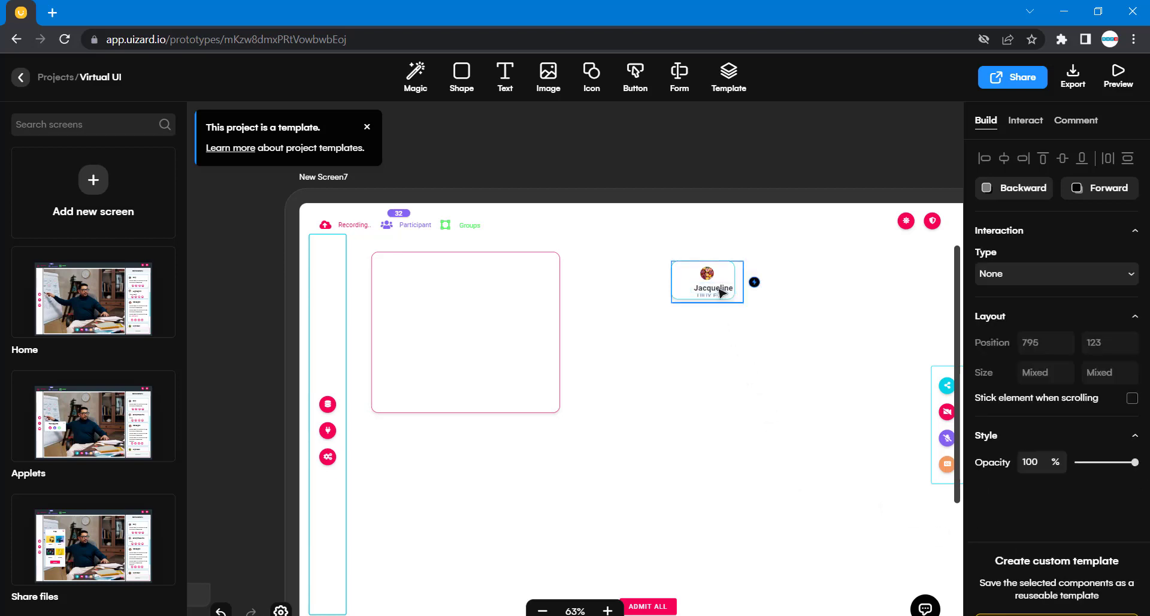
left_click(780, 368)
left_click_drag(721, 286, 685, 287)
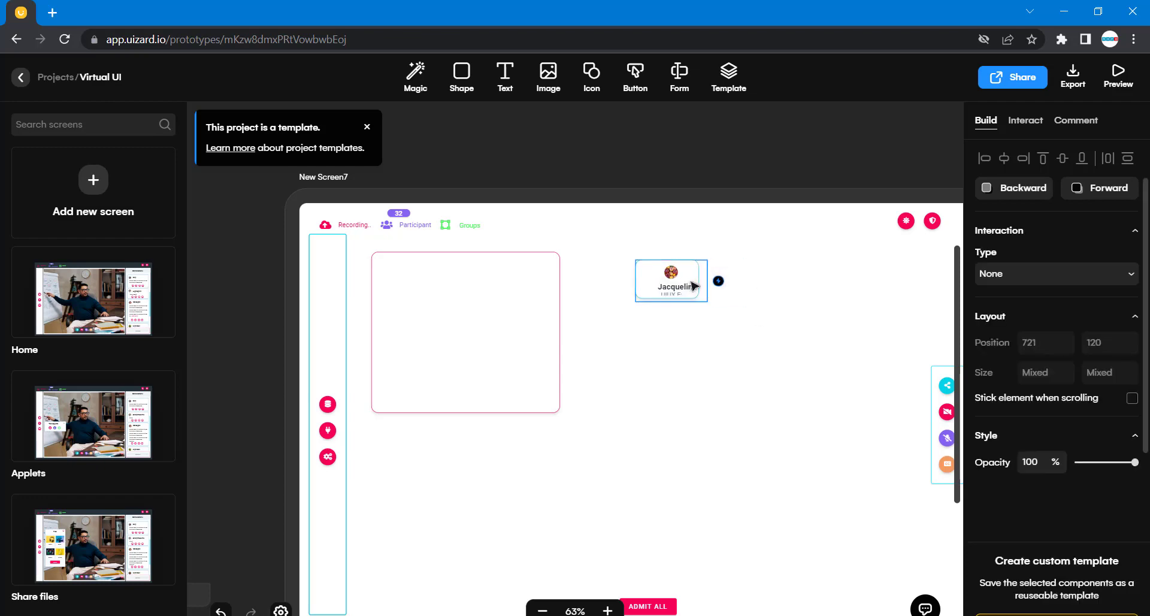
right_click(695, 284)
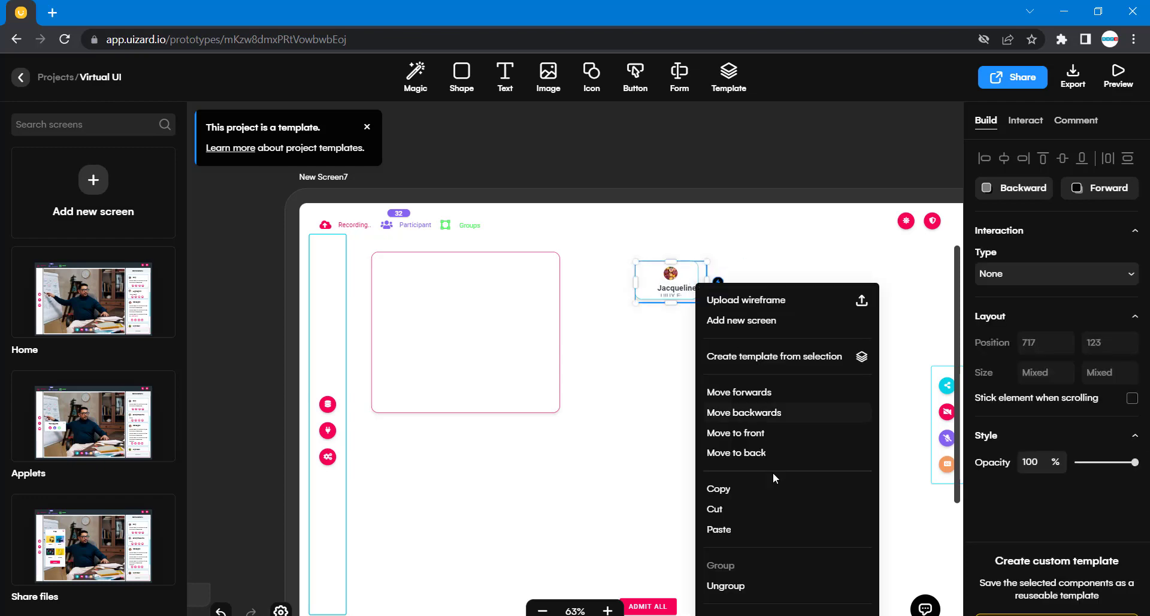
left_click(727, 587)
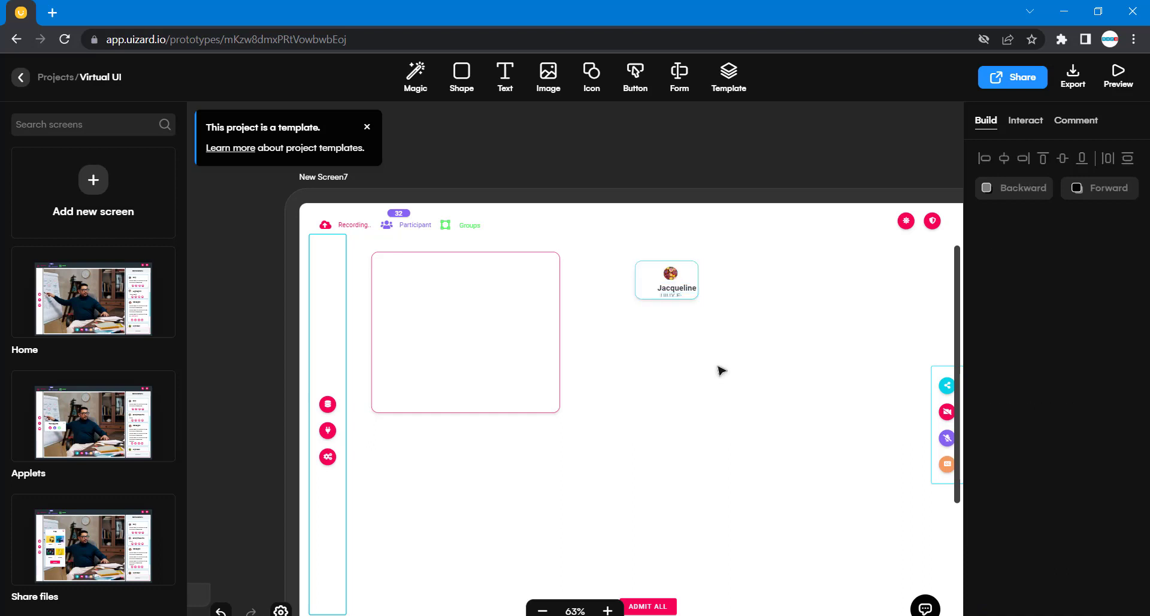
Step: Move the name on the participant card to X 736, Y 166, and set the job title's font size to 13
left_click_drag(683, 292, 671, 292)
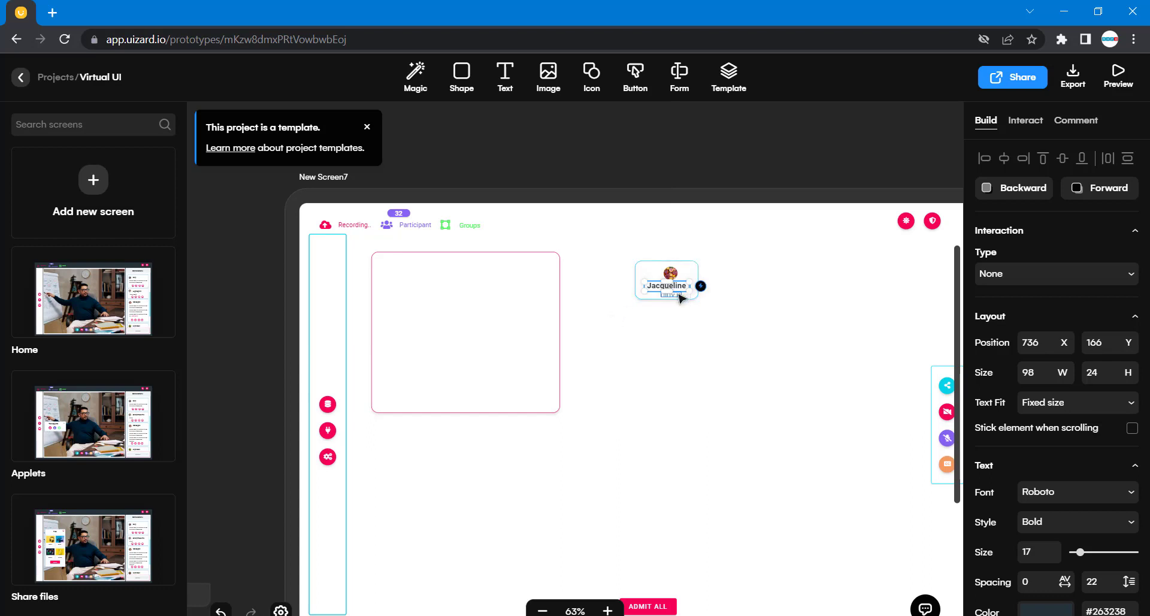
left_click(678, 295)
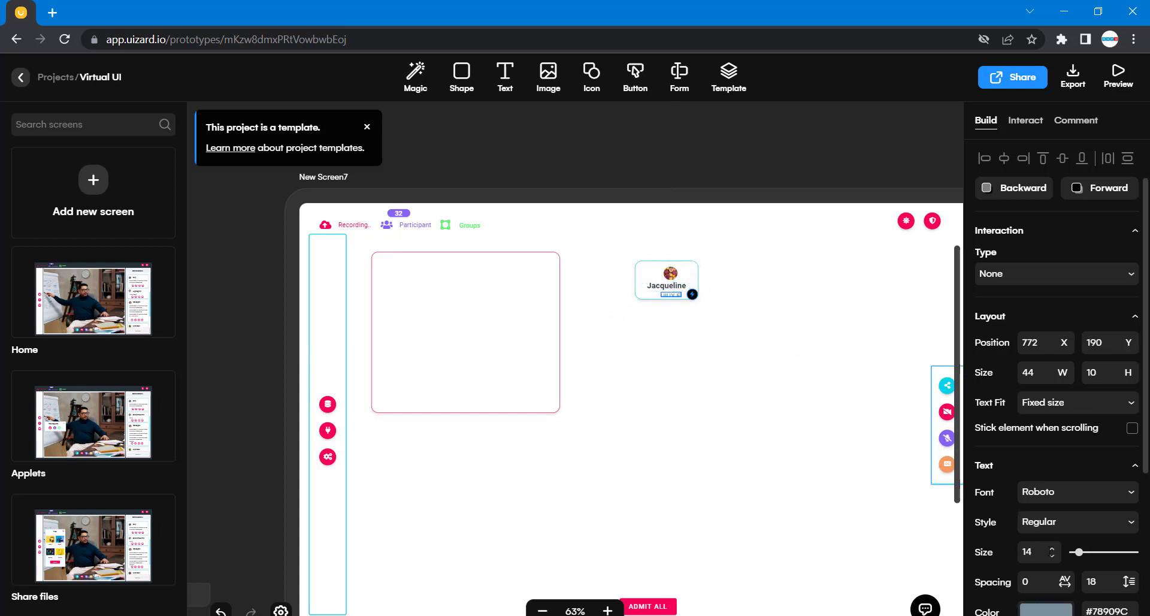
left_click(1053, 557)
left_click(793, 416)
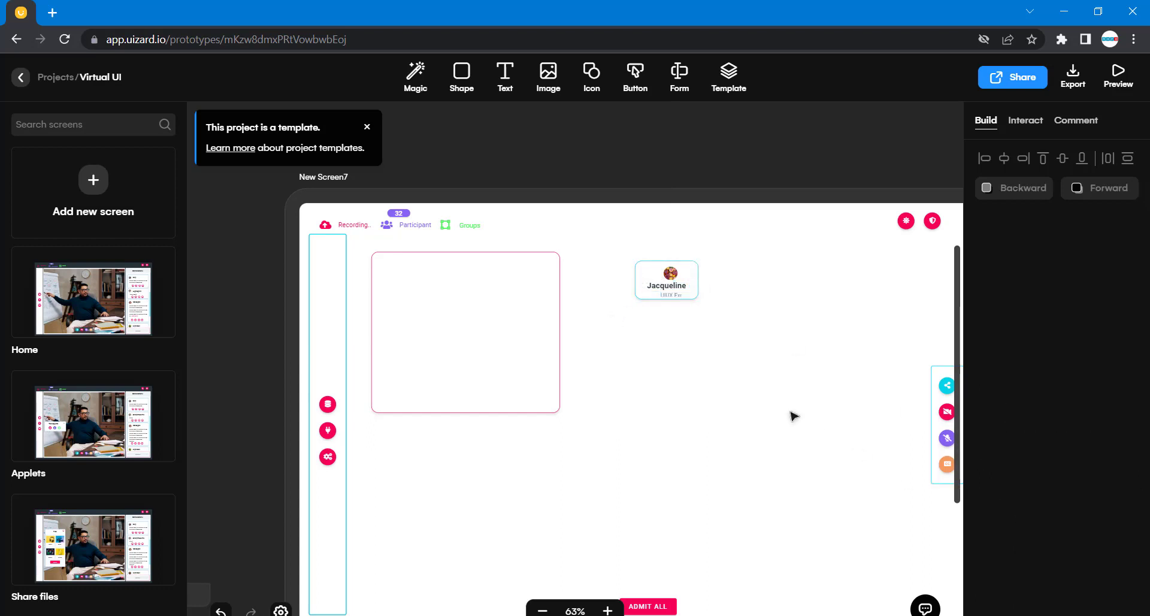
Step: Copy the fill colour #FCD0DE from the leader card of group A on the breakout room screen
scroll(793, 415, "left", 11)
scroll(794, 416, "left", 10)
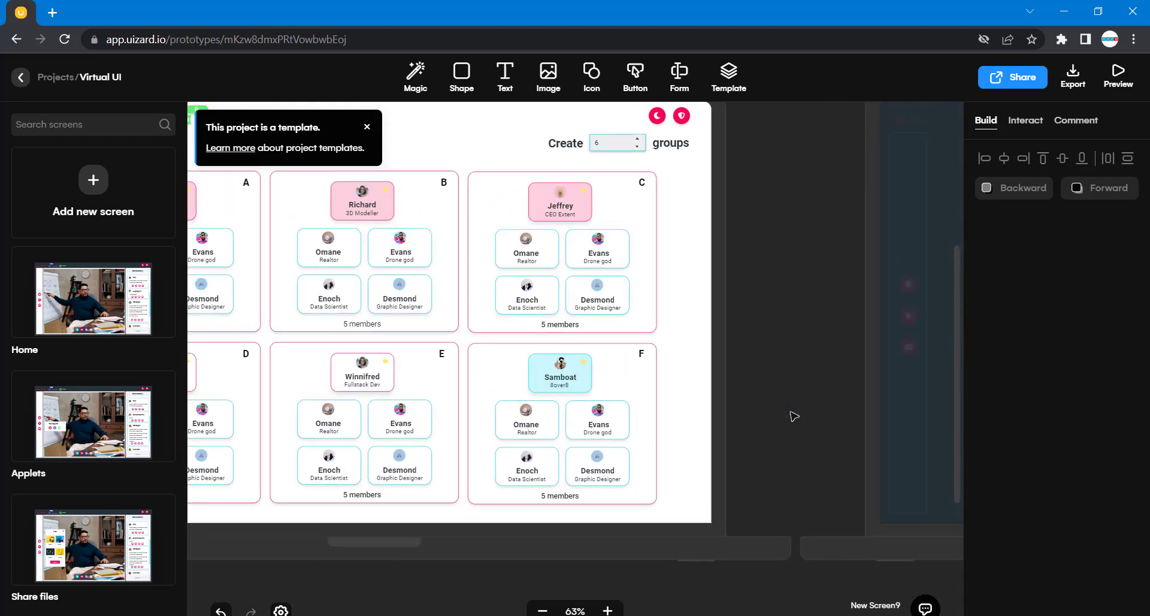
scroll(794, 415, "up", 1)
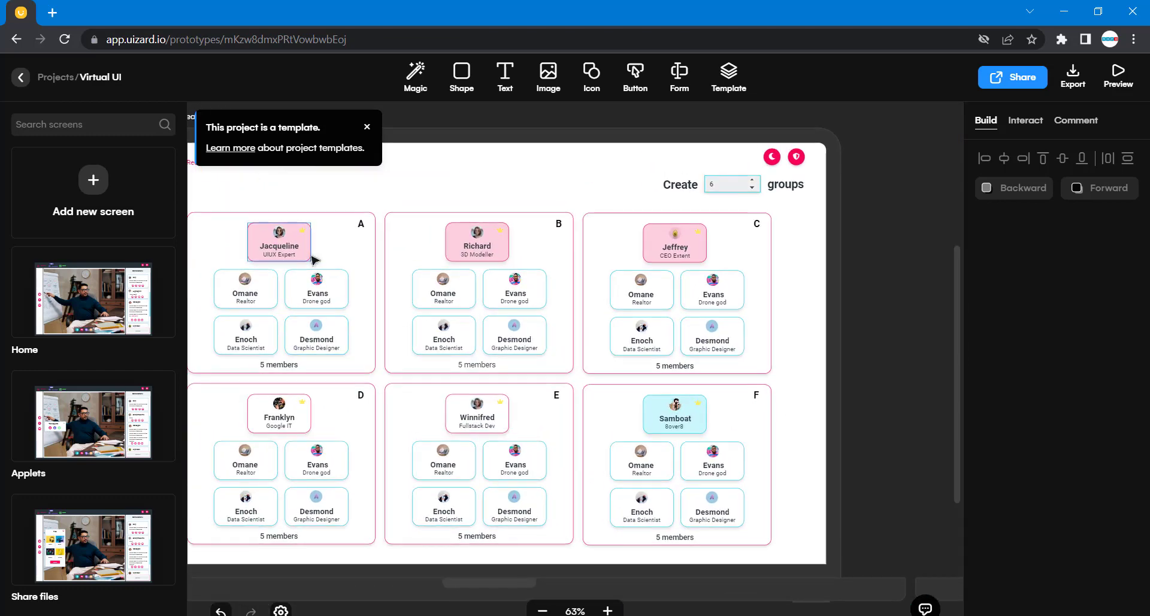
left_click(310, 257)
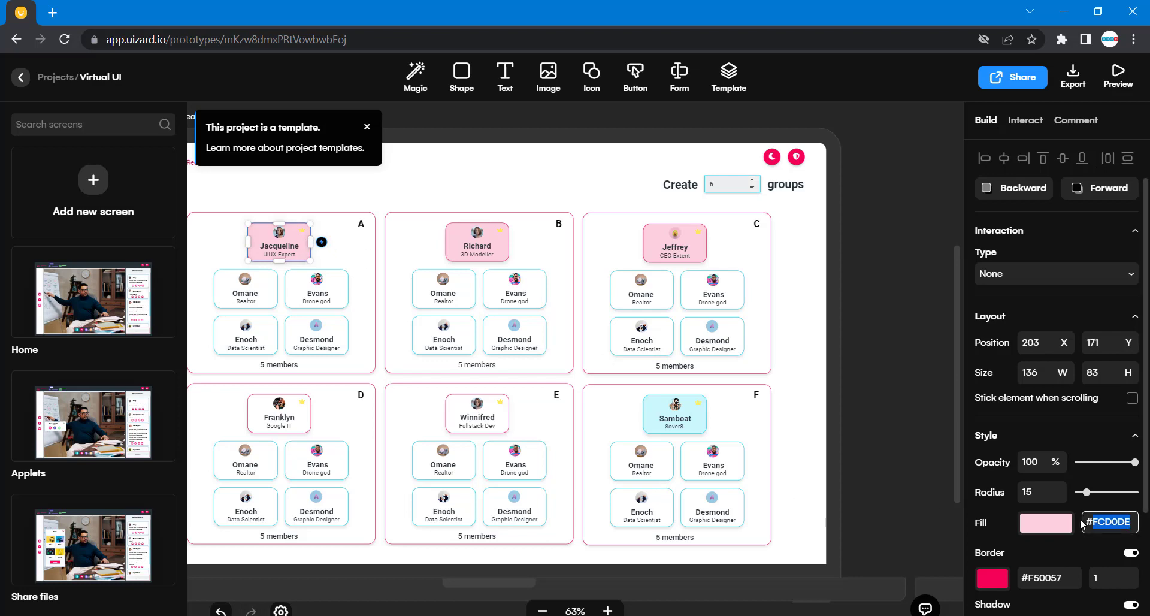
left_click(884, 442)
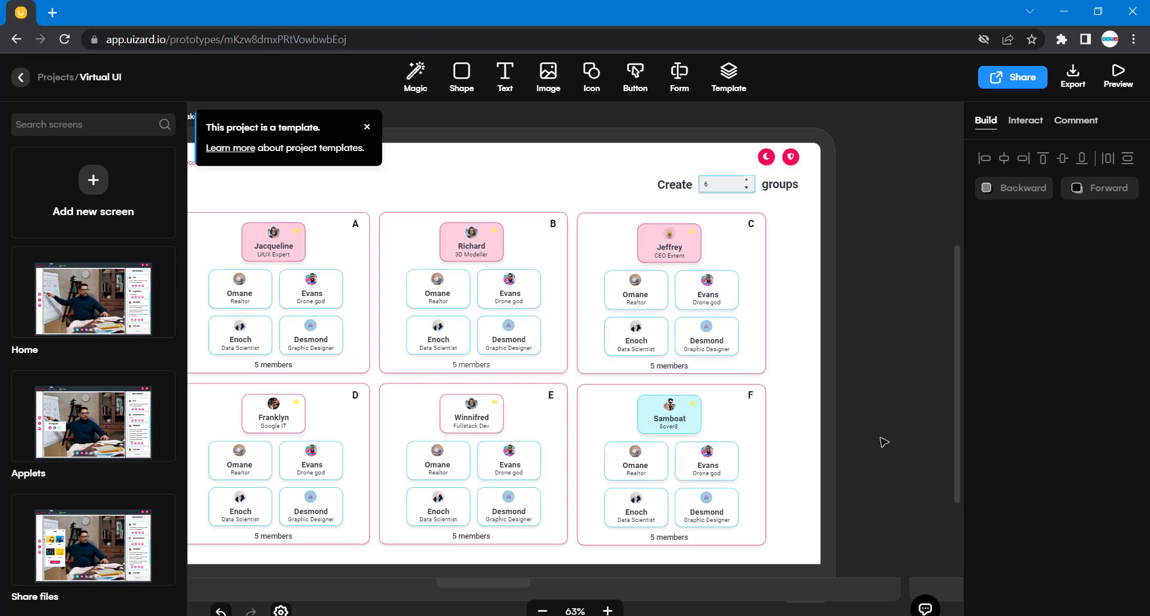
Step: Set the fill of the participant card's frame on New Screen7 to #FCD0DE
scroll(884, 442, "right", 6)
scroll(884, 442, "right", 15)
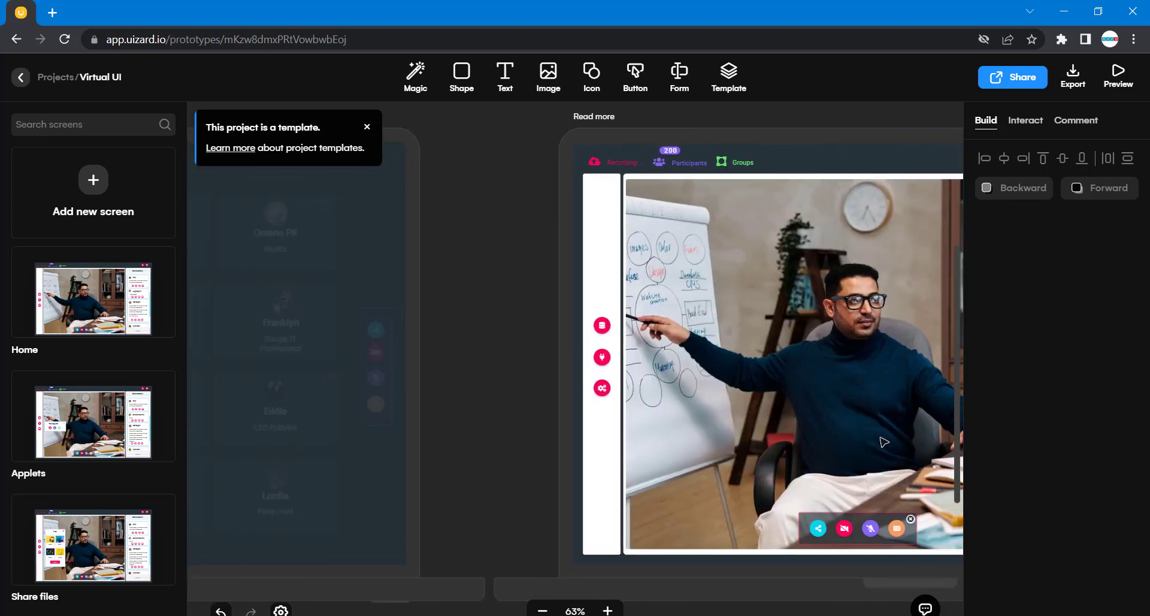
scroll(885, 442, "down", 8)
scroll(885, 442, "right", 5)
scroll(838, 434, "down", 2)
scroll(800, 426, "right", 1)
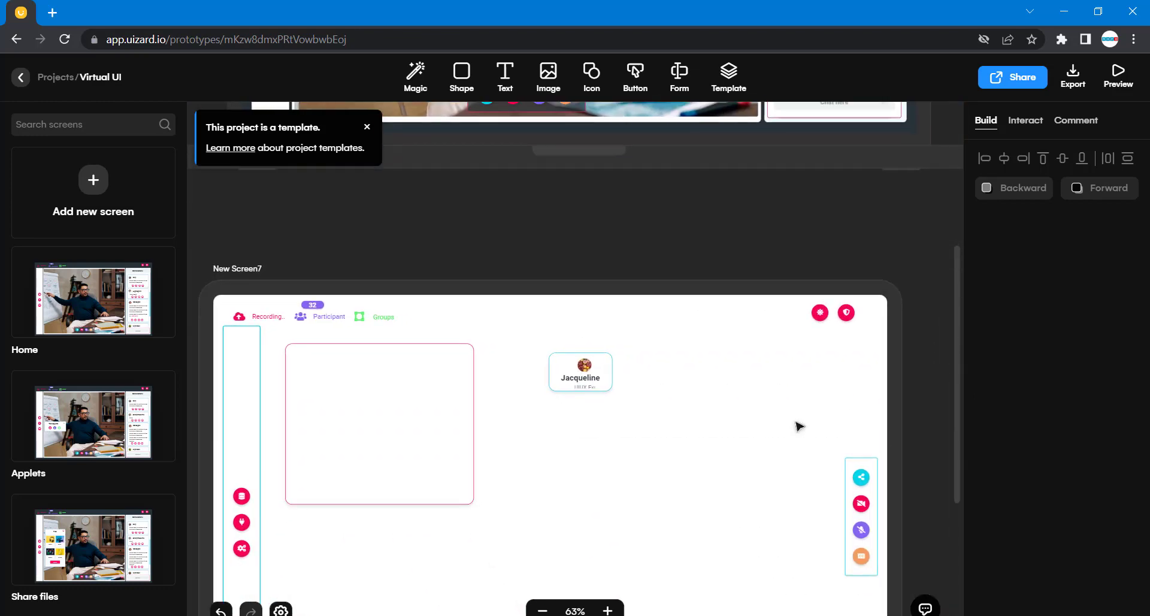
left_click(610, 363)
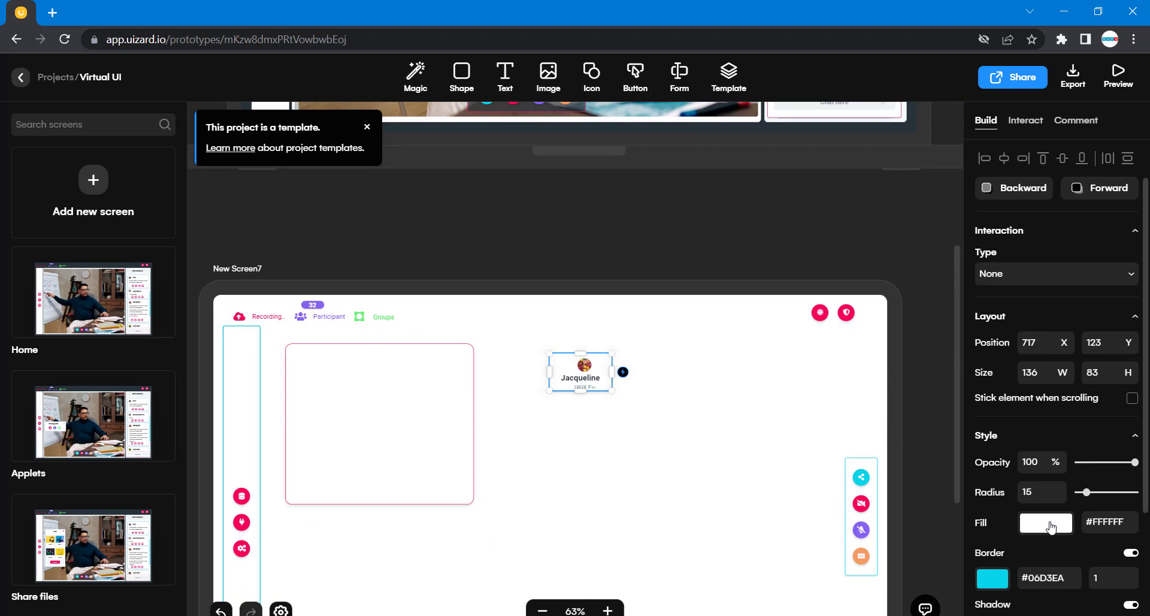
scroll(1096, 533, "down", 1)
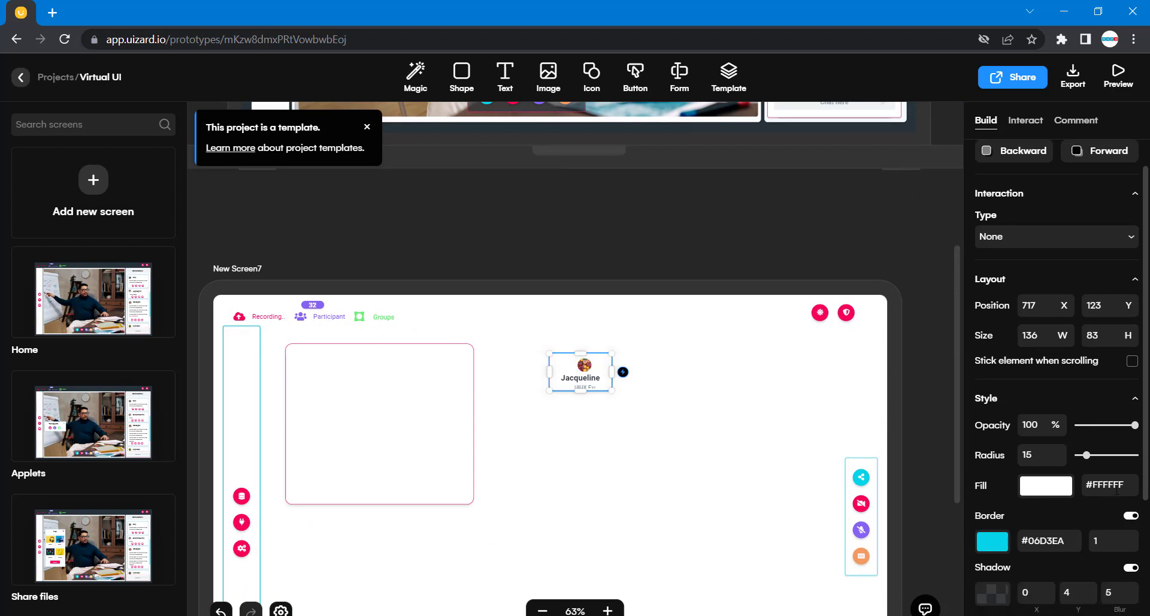
type("FCD0DE")
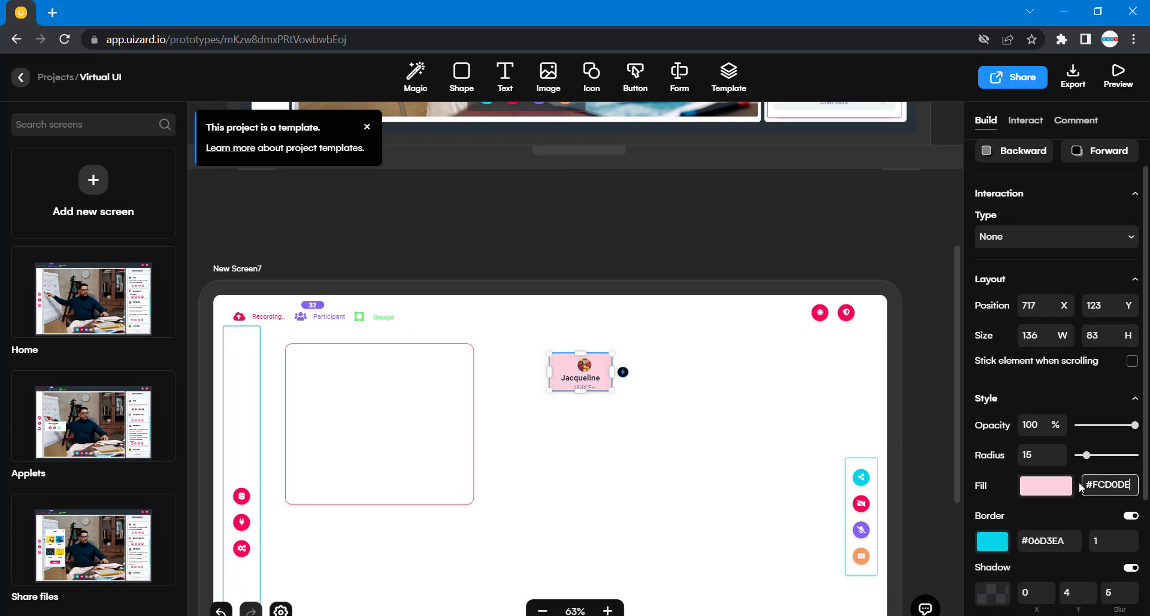
left_click(1029, 517)
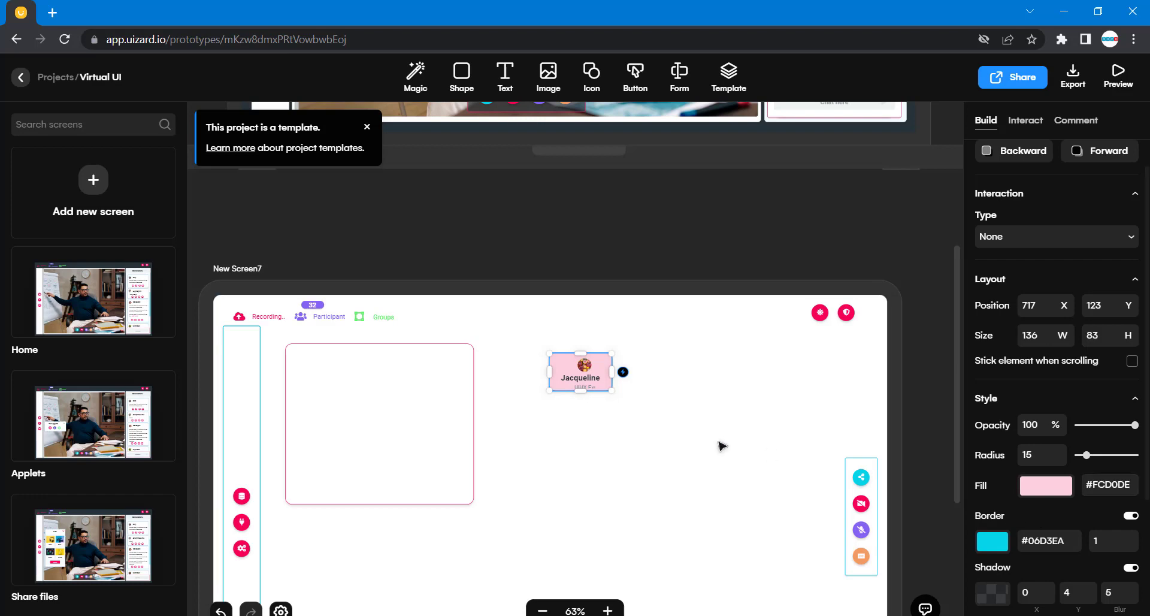
Step: Examine the leader cards on the breakout room screen for their remaining styling
scroll(722, 447, "up", 15)
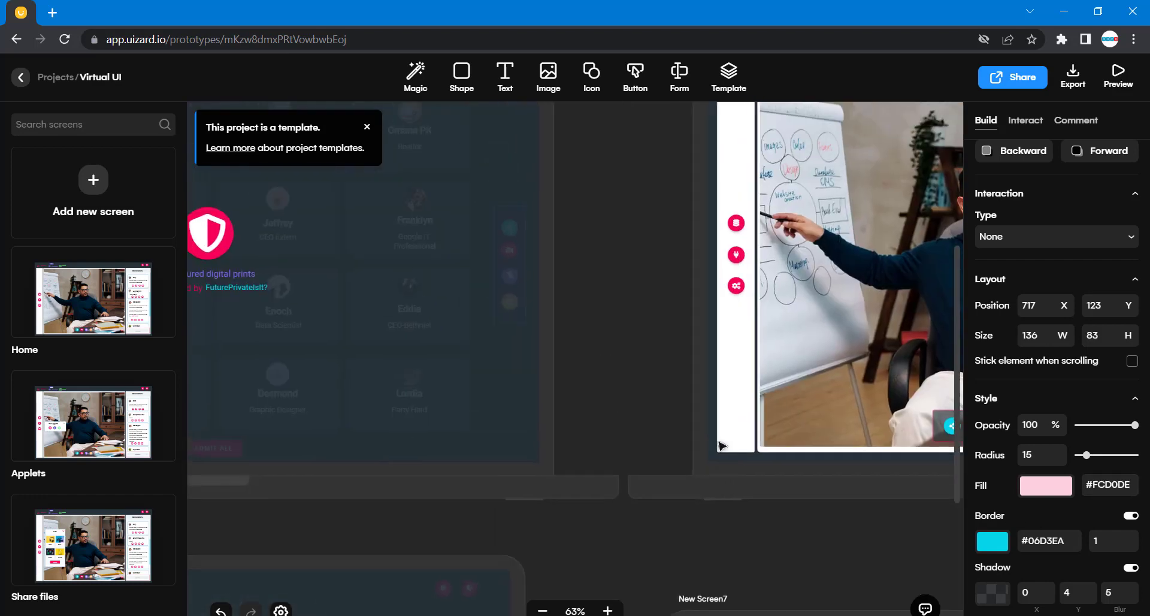
scroll(722, 446, "left", 7)
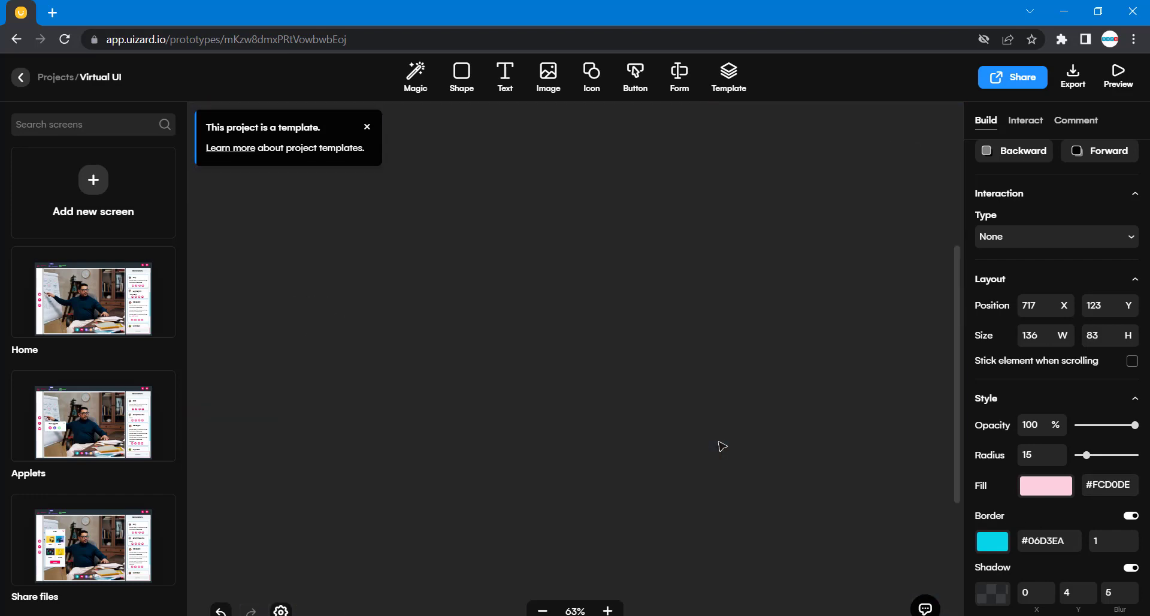
scroll(721, 446, "down", 10)
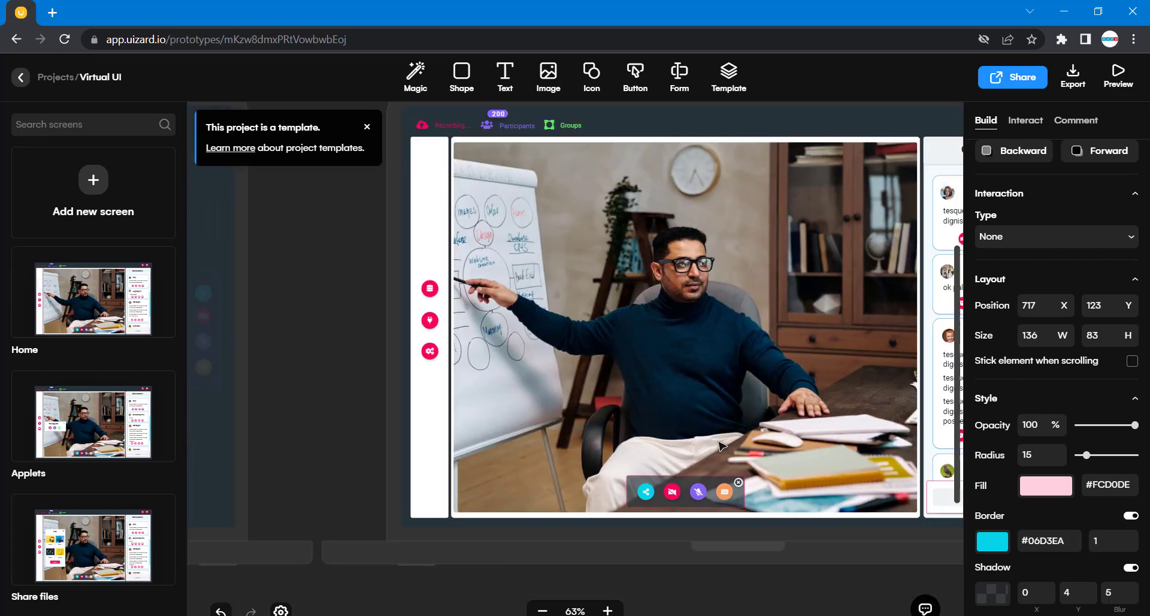
scroll(722, 446, "left", 10)
scroll(722, 447, "left", 4)
scroll(722, 447, "up", 7)
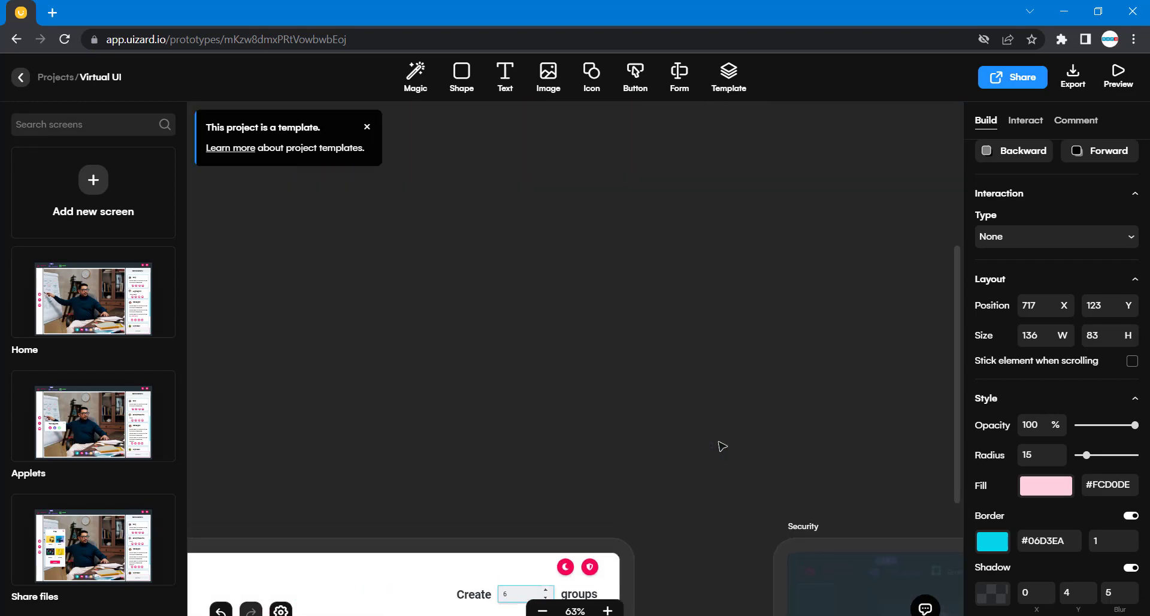
scroll(722, 446, "down", 5)
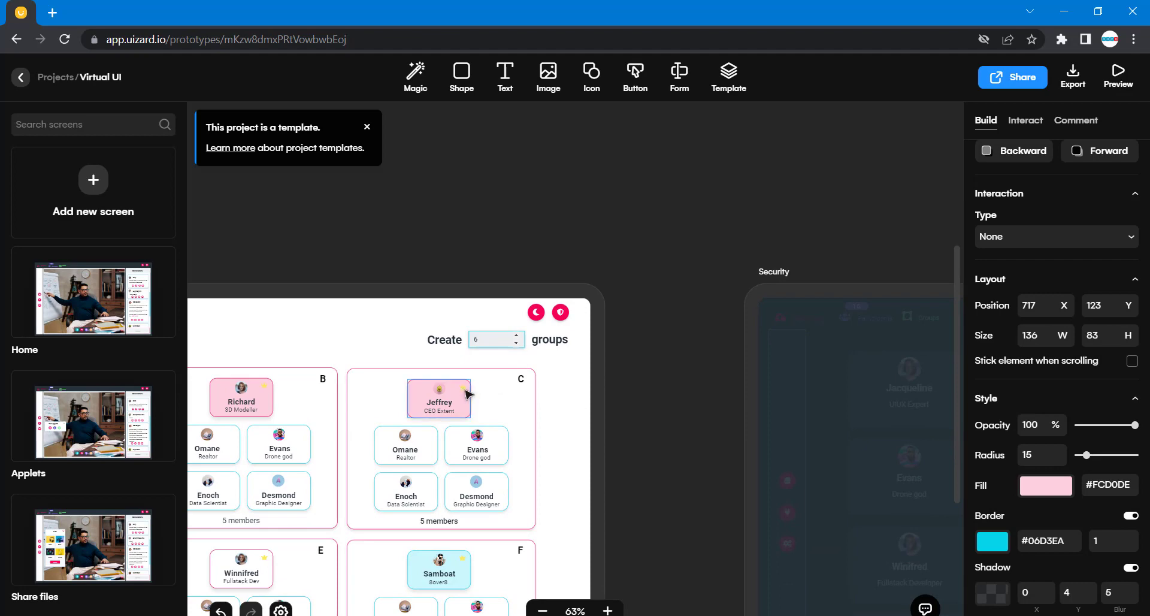
scroll(713, 423, "right", 15)
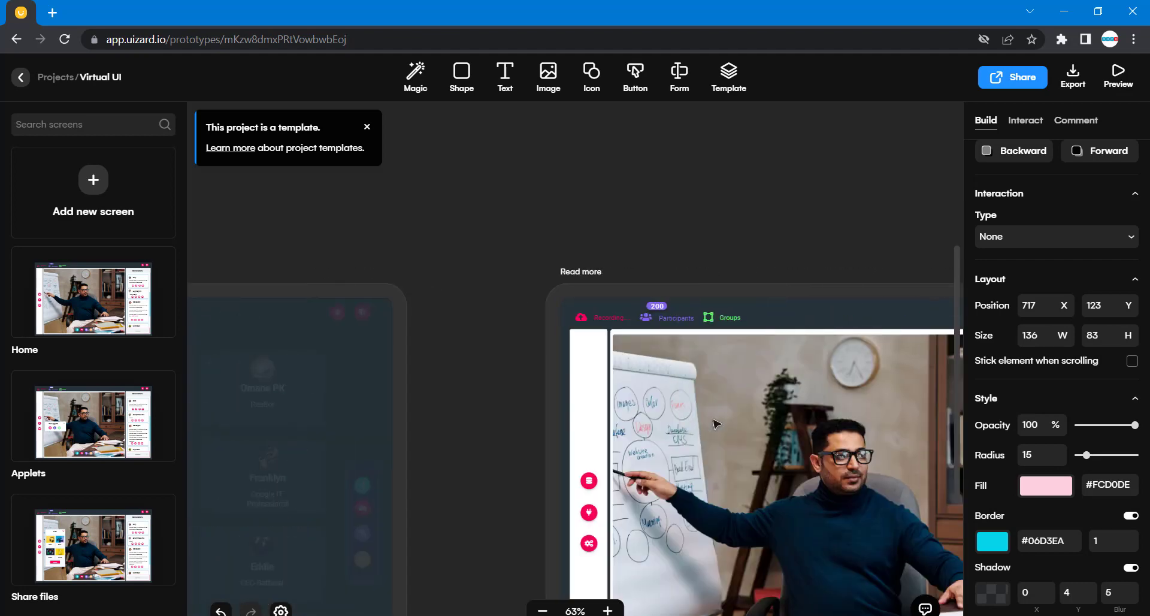
Step: Copy the border colour #F50057 from the empty group frame on New Screen7
scroll(717, 424, "down", 4)
scroll(717, 424, "right", 12)
scroll(717, 424, "down", 3)
scroll(717, 424, "left", 12)
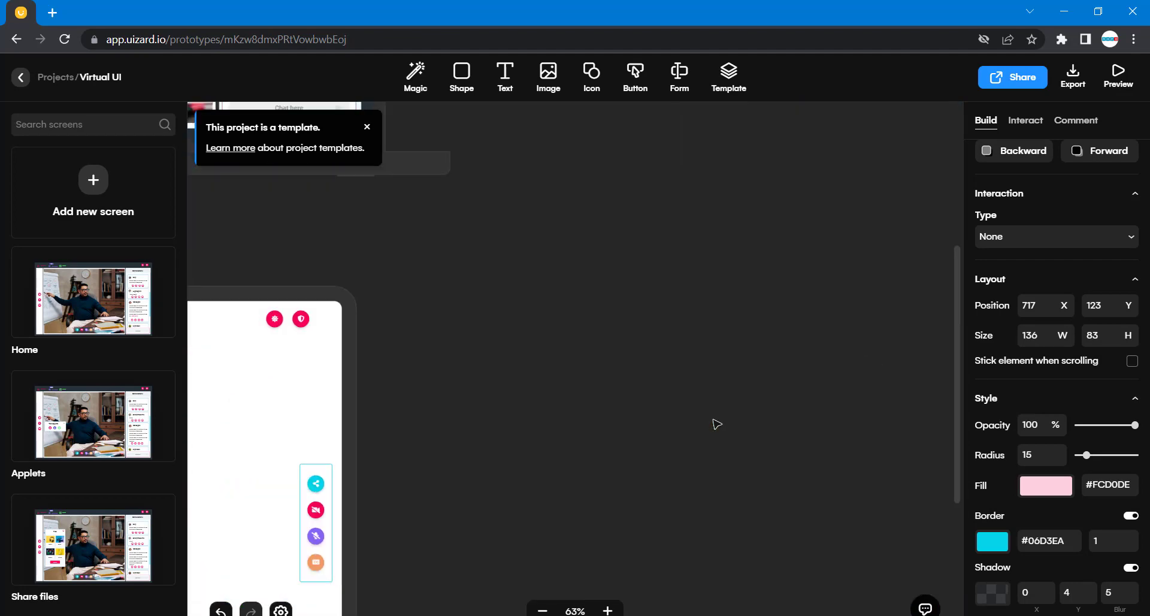
scroll(713, 423, "left", 3)
scroll(658, 407, "right", 2)
left_click(589, 392)
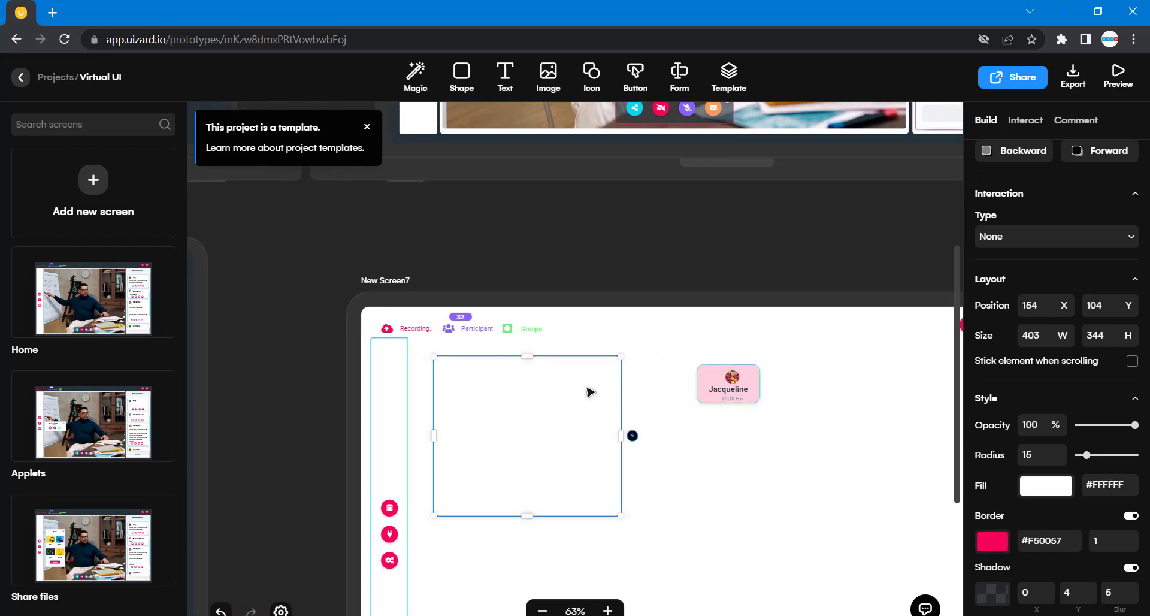
double_click(1072, 541)
key("ctrl+c")
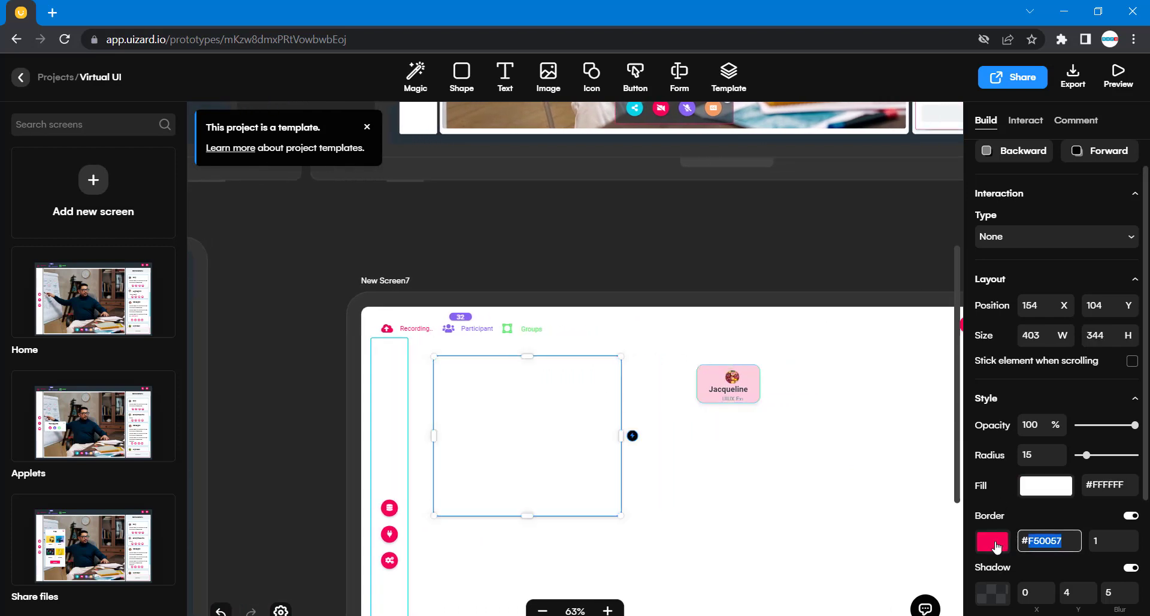
Step: Set the border colour of the participant card's frame to #F50057
left_click(758, 392)
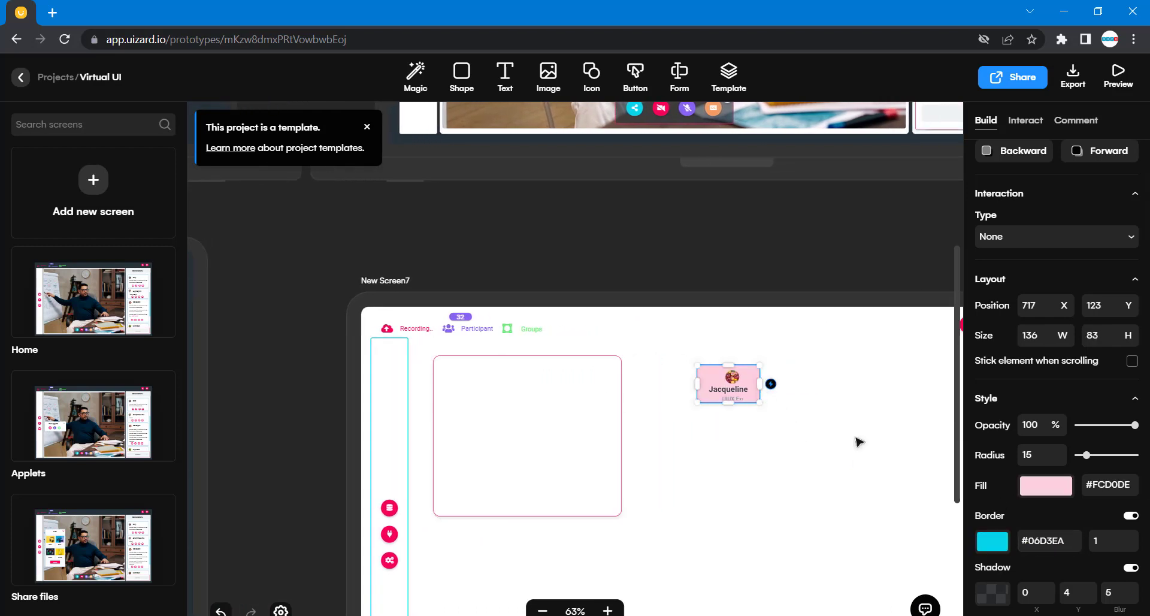
key("ctrl+a")
key("ctrl+v")
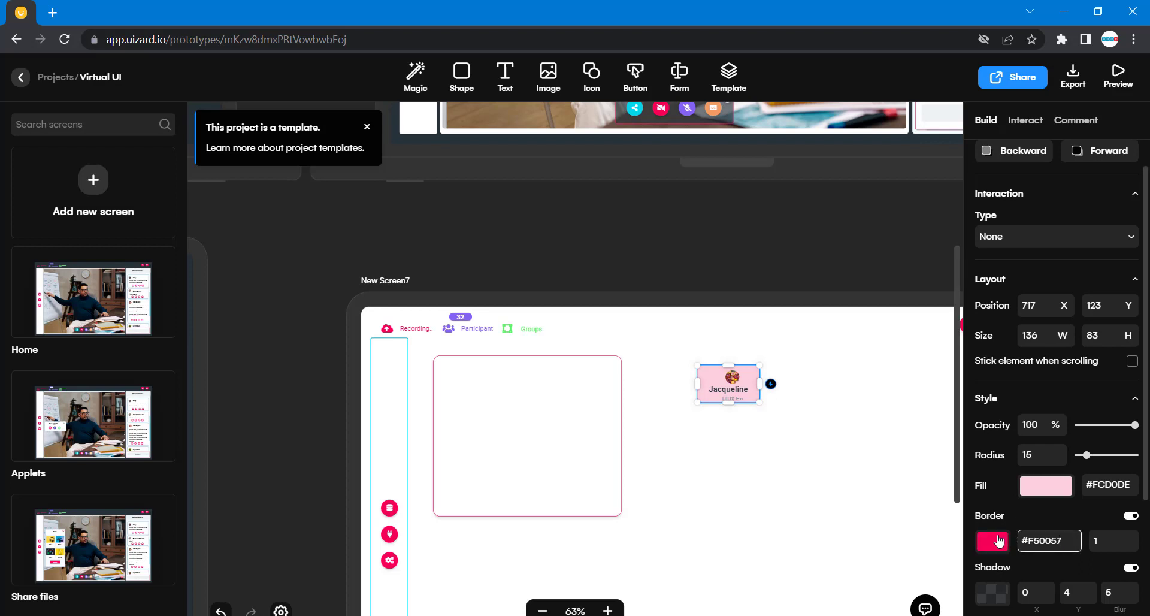
left_click(781, 463)
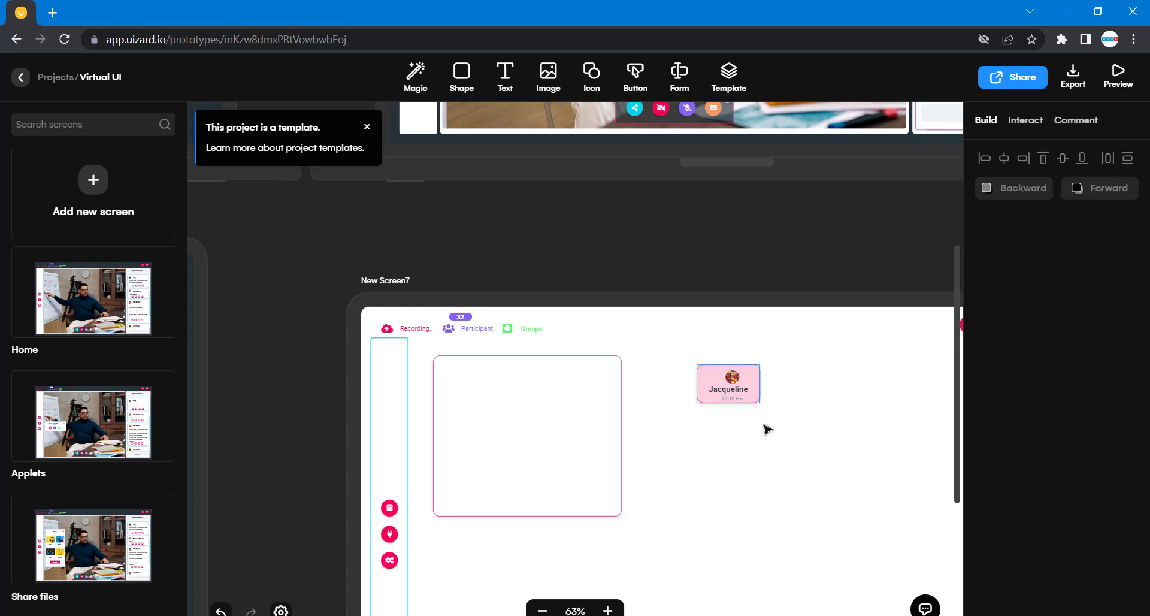
Step: Set the job title's text fit to Fit to text and move it to X 751, Y 184, under the name
scroll(555, 415, "left", 6)
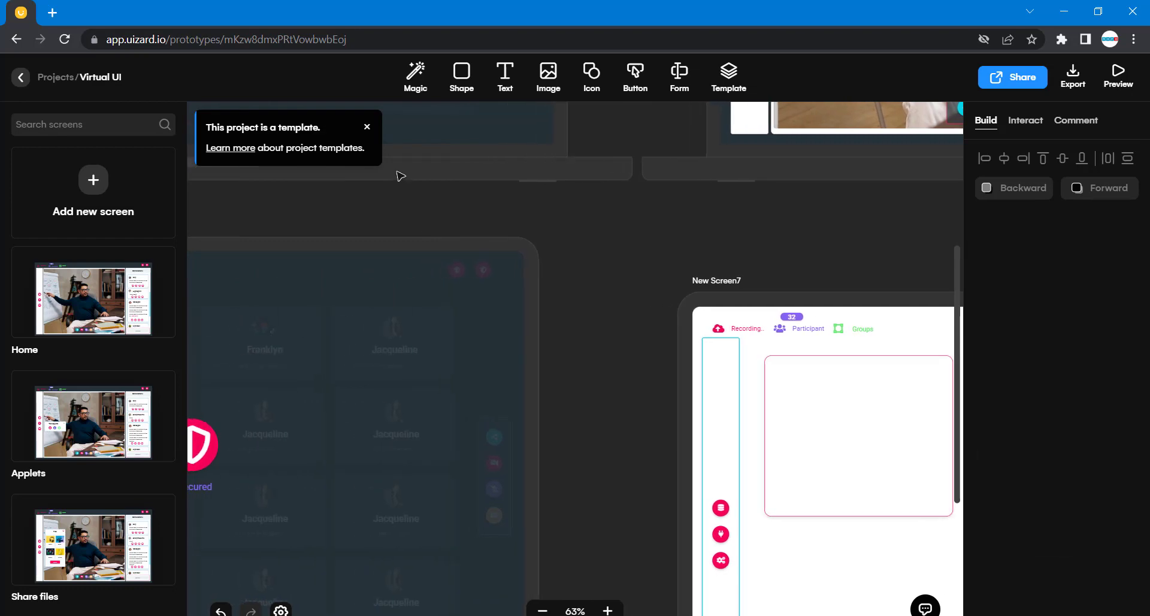
left_click(388, 106)
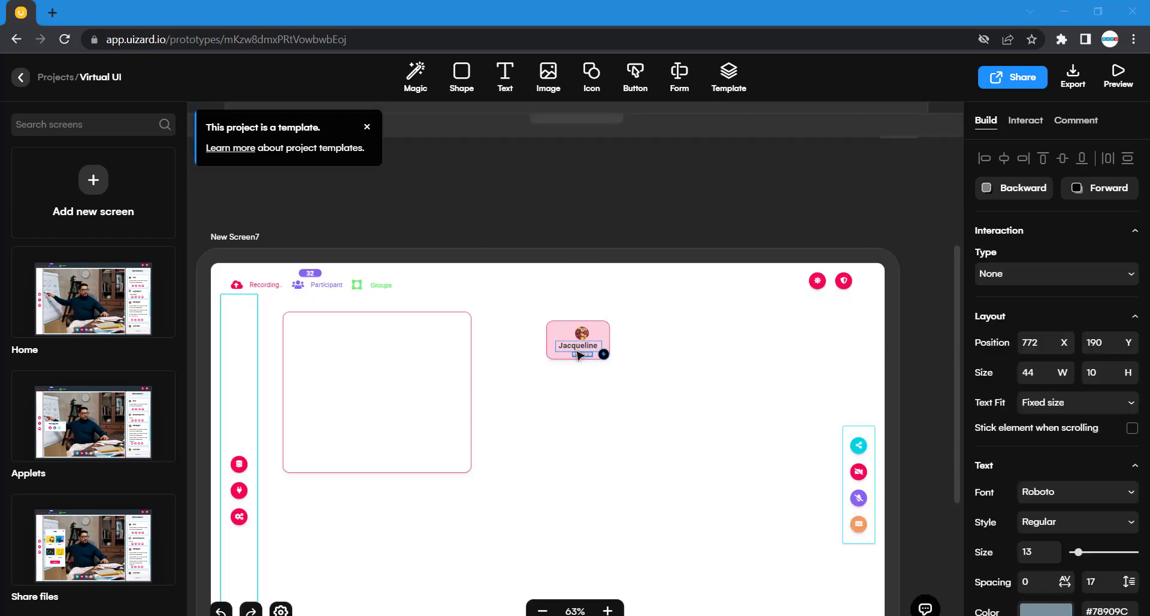
left_click(582, 353)
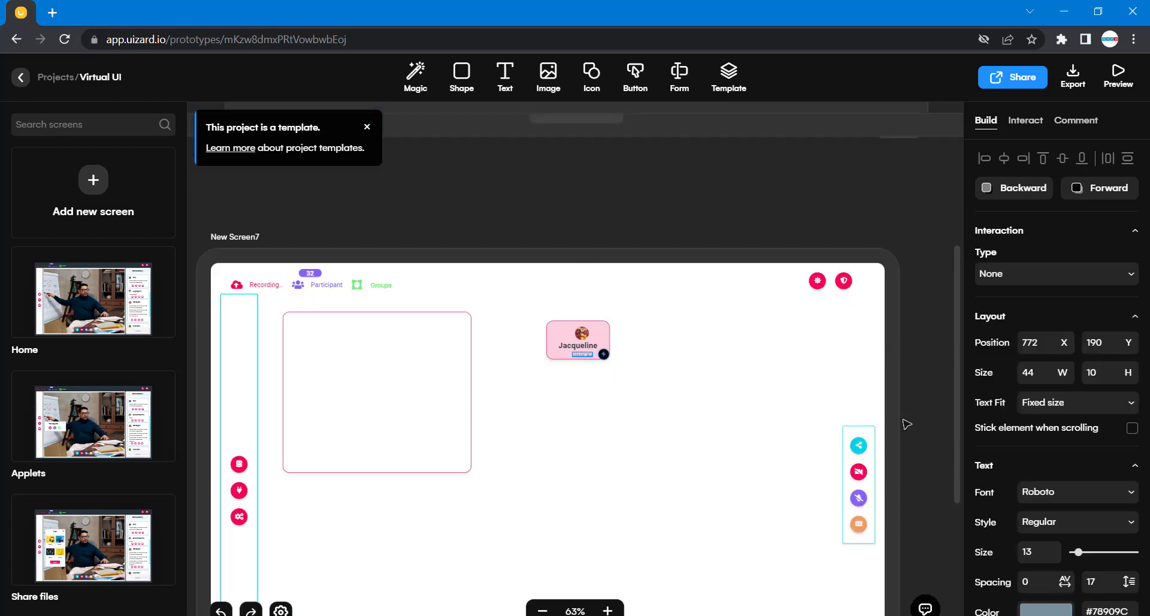
left_click(1046, 409)
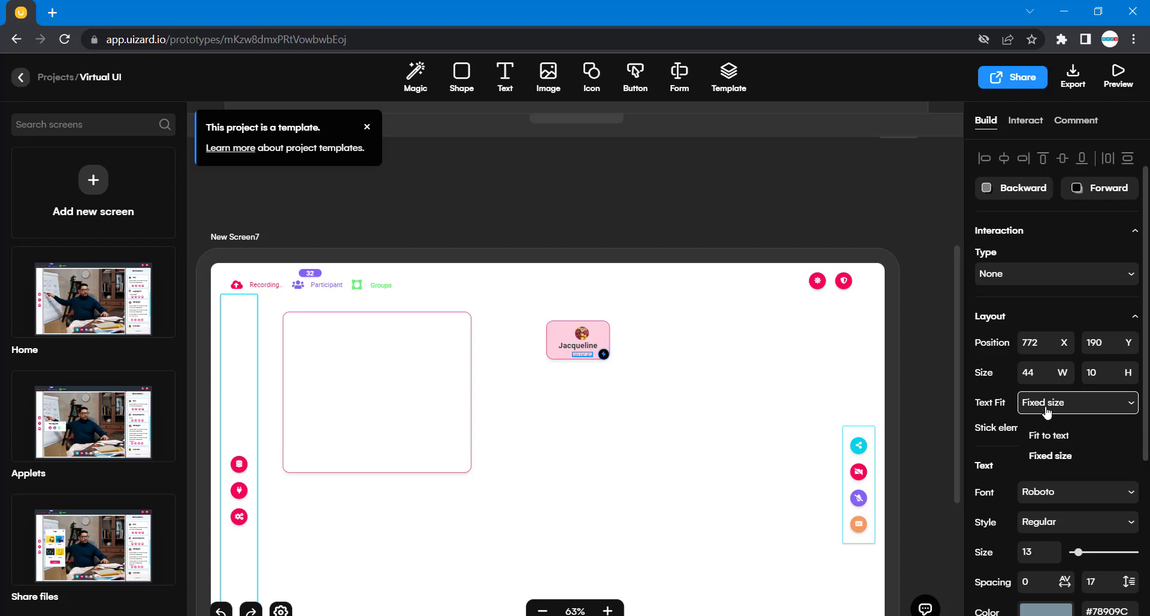
left_click(1054, 442)
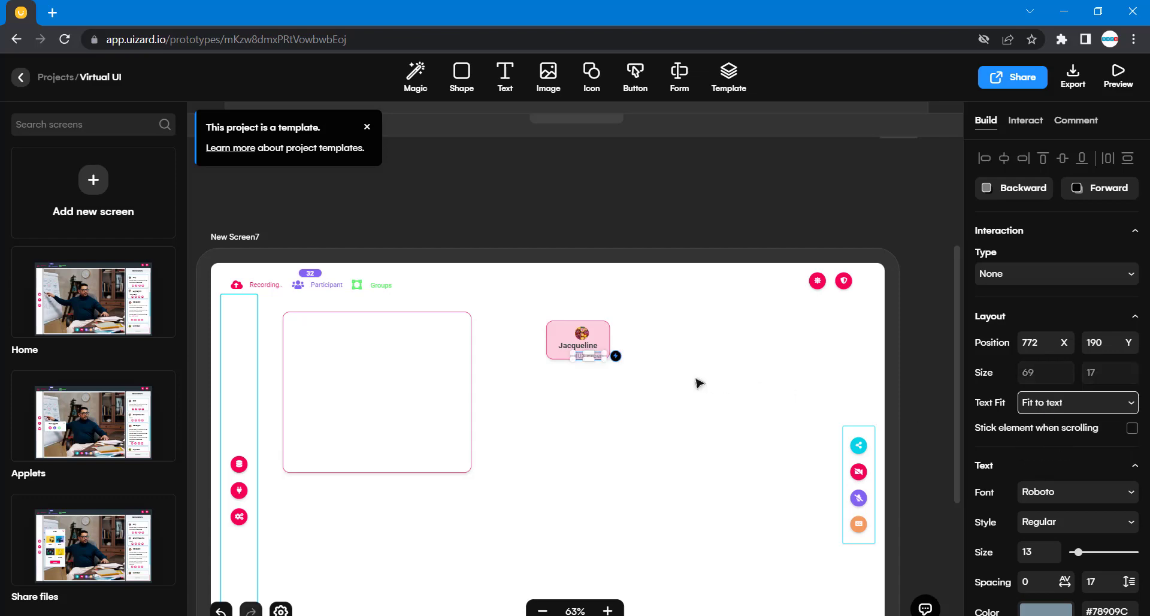
left_click(659, 377)
left_click_drag(591, 358, 581, 355)
left_click(688, 361)
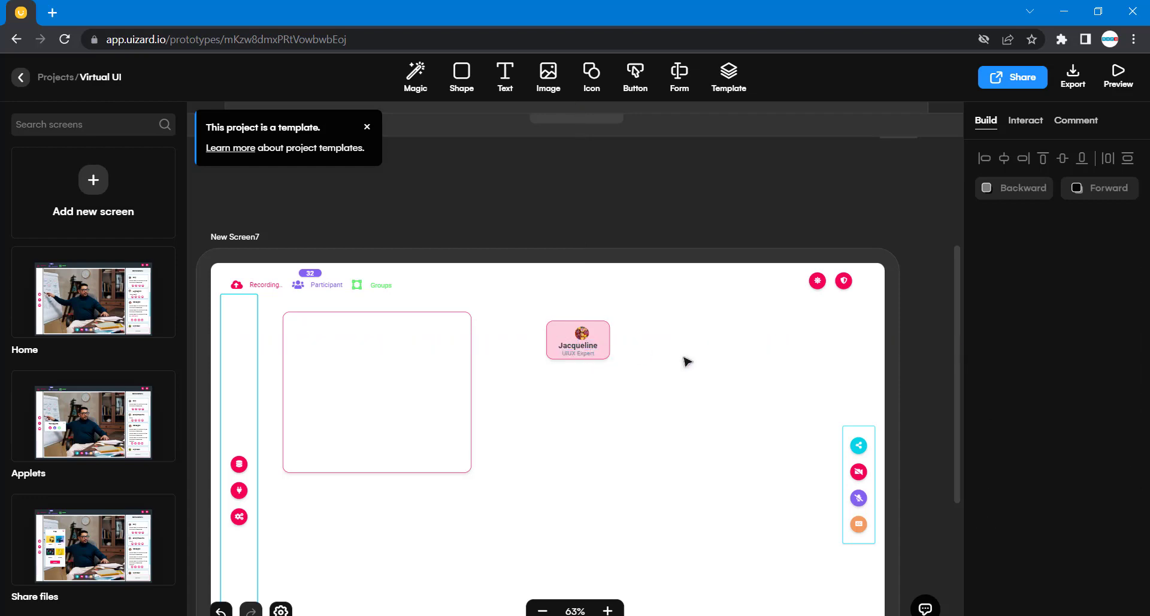
Step: Align the avatar, name and job title of the participant card on their horizontal centres
left_click(584, 358)
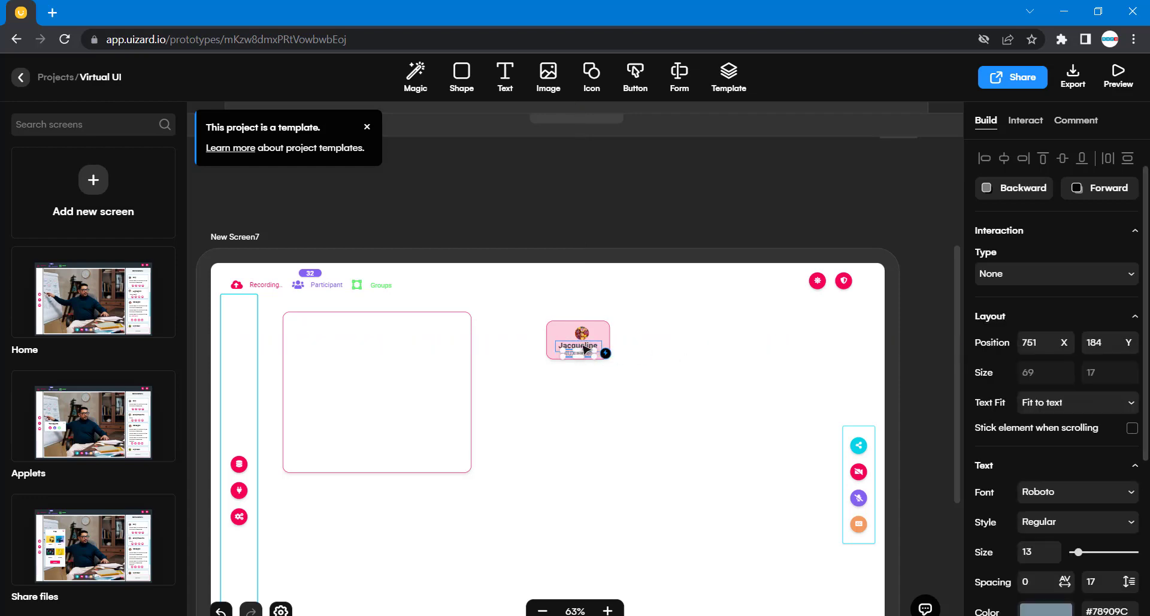
left_click(585, 347, "shift")
left_click(583, 334, "shift")
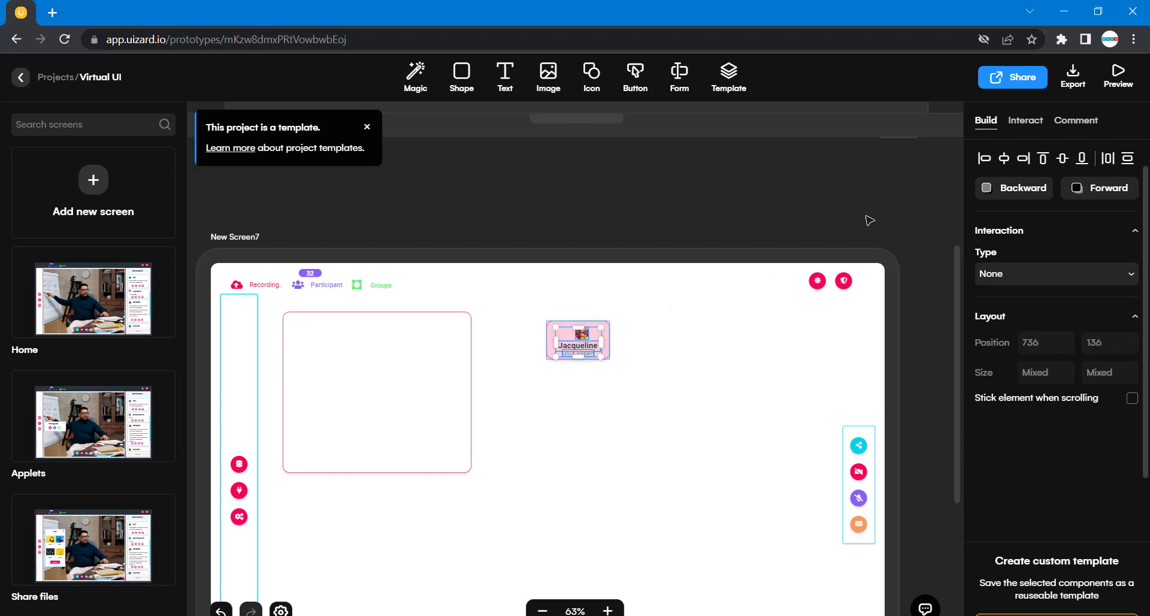
left_click(779, 200)
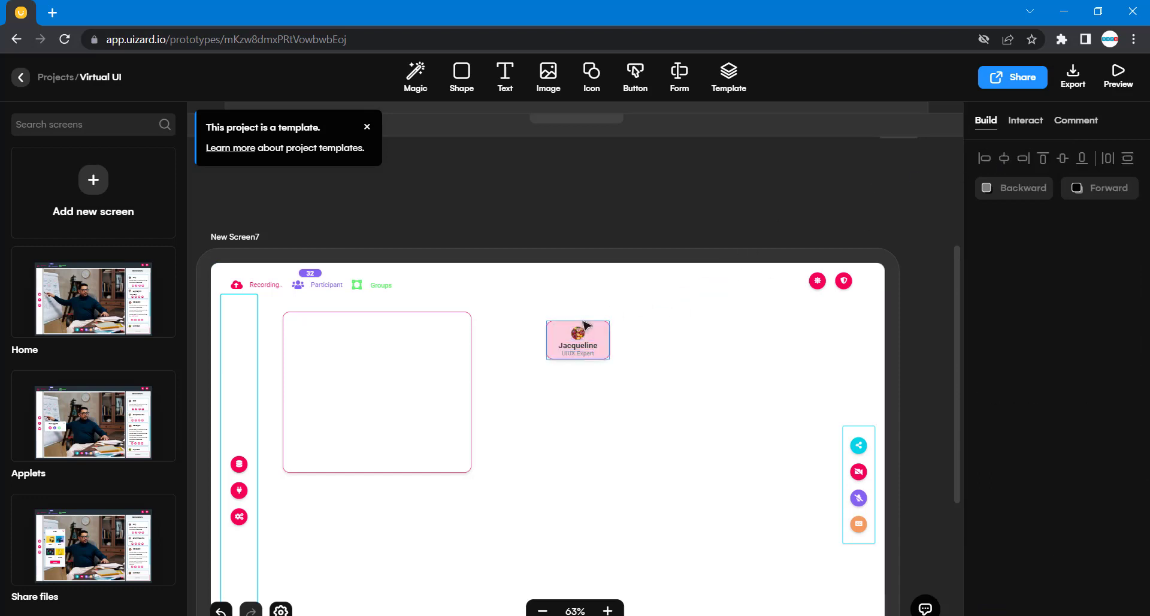
scroll(586, 326, "left", 2)
scroll(704, 345, "down", 3)
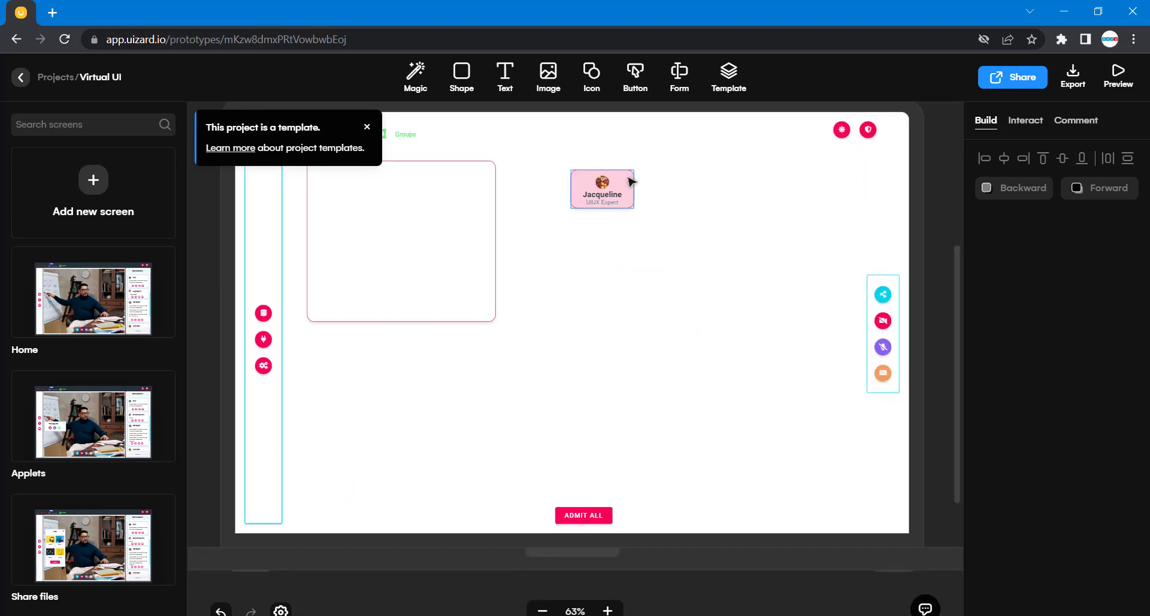
Step: Enlarge the pink frame of the participant card around its centre to about 157 by 96
scroll(630, 179, "up", 1)
scroll(649, 287, "down", 1)
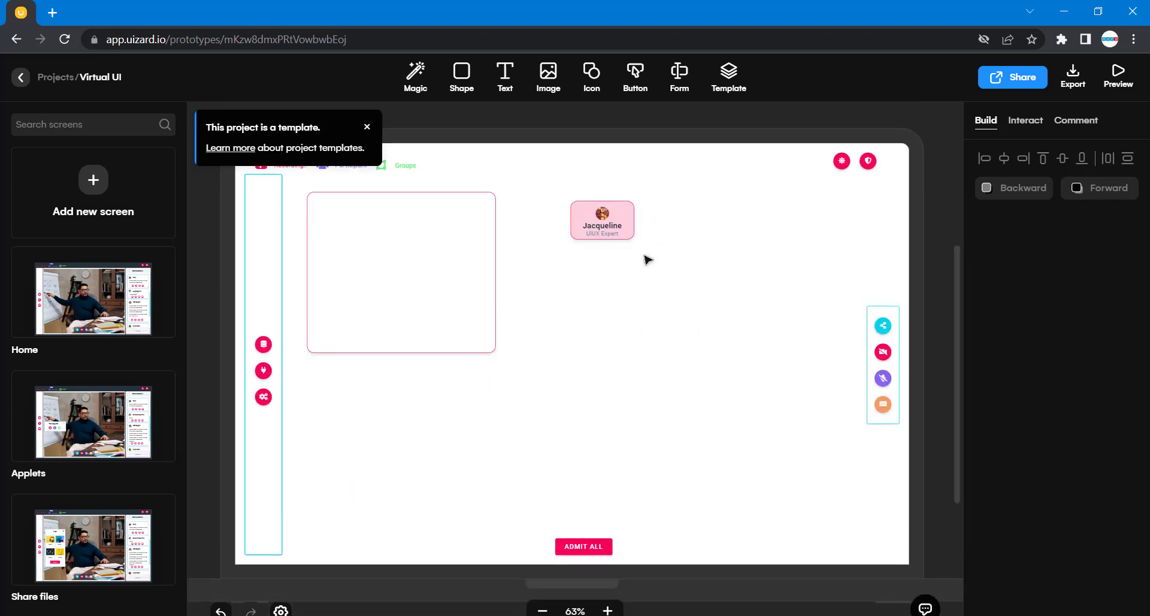
left_click(632, 227)
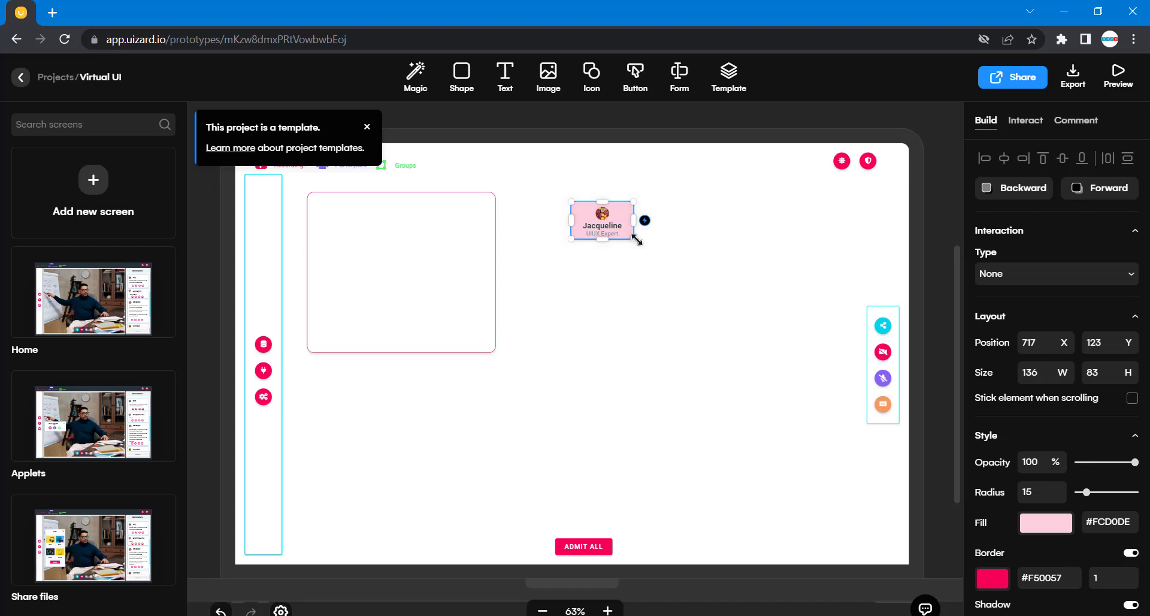
left_click_drag(634, 238, 640, 243)
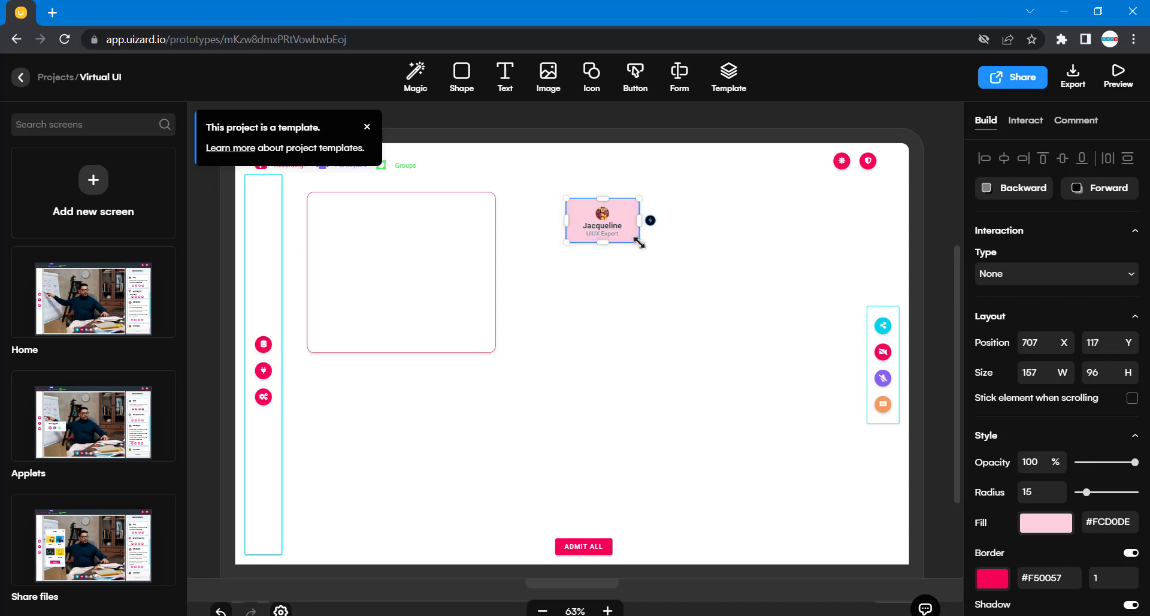
left_click(693, 267)
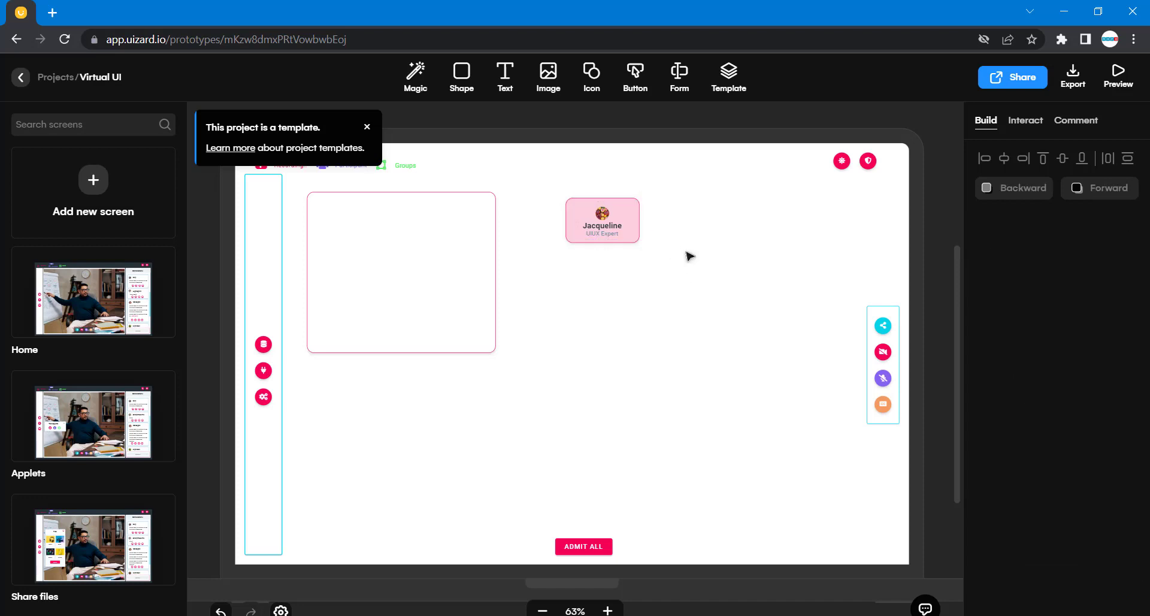
Step: Try vertical middle alignment and even horizontal distribution on the card's avatar, name and job title, undoing both
left_click(611, 237)
left_click(604, 222, "shift")
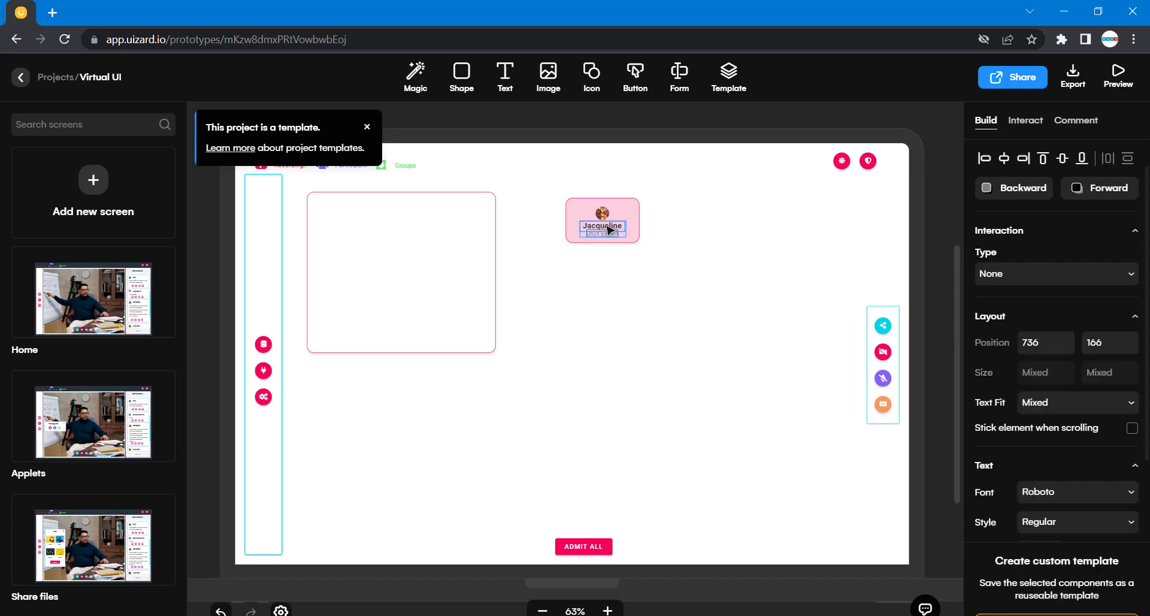
left_click(603, 214, "shift")
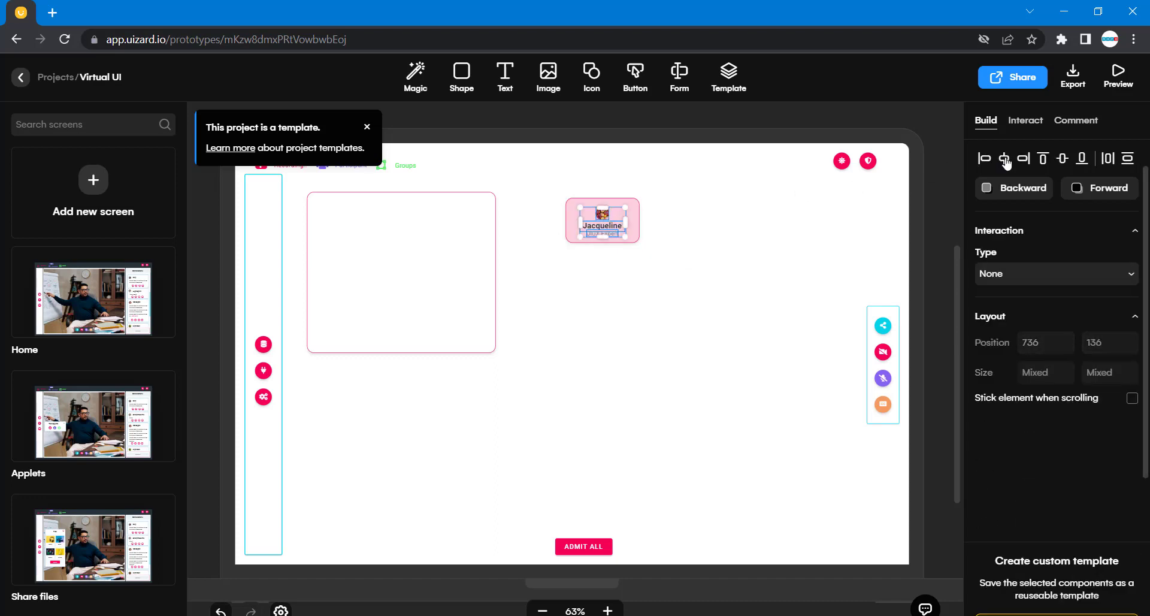
left_click(1062, 160)
key("ctrl+z")
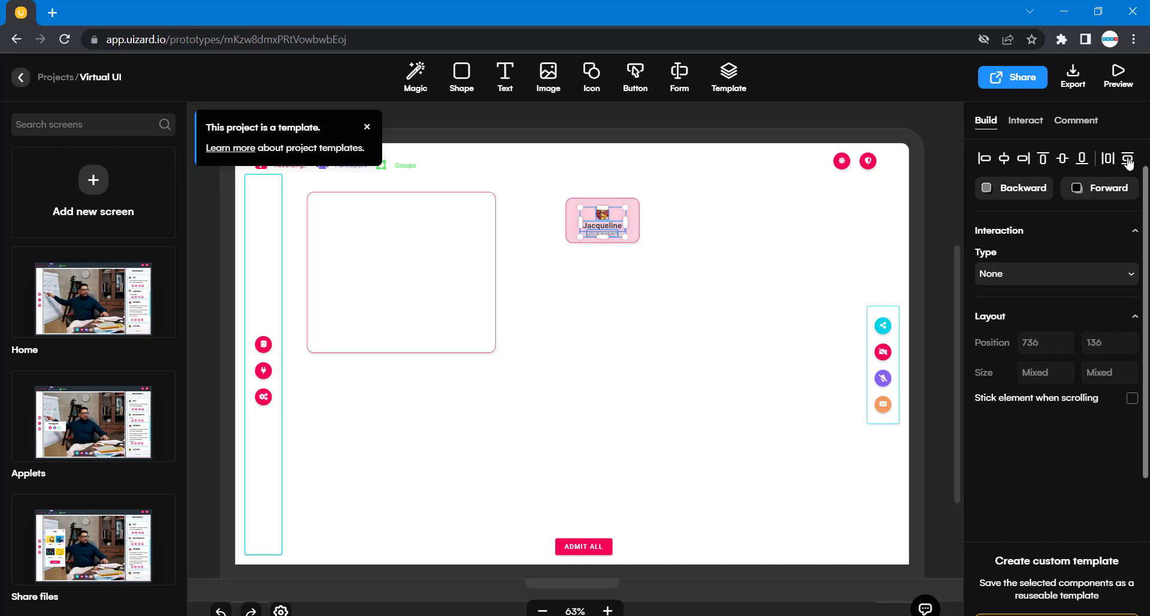
left_click(1111, 163)
key("ctrl+z")
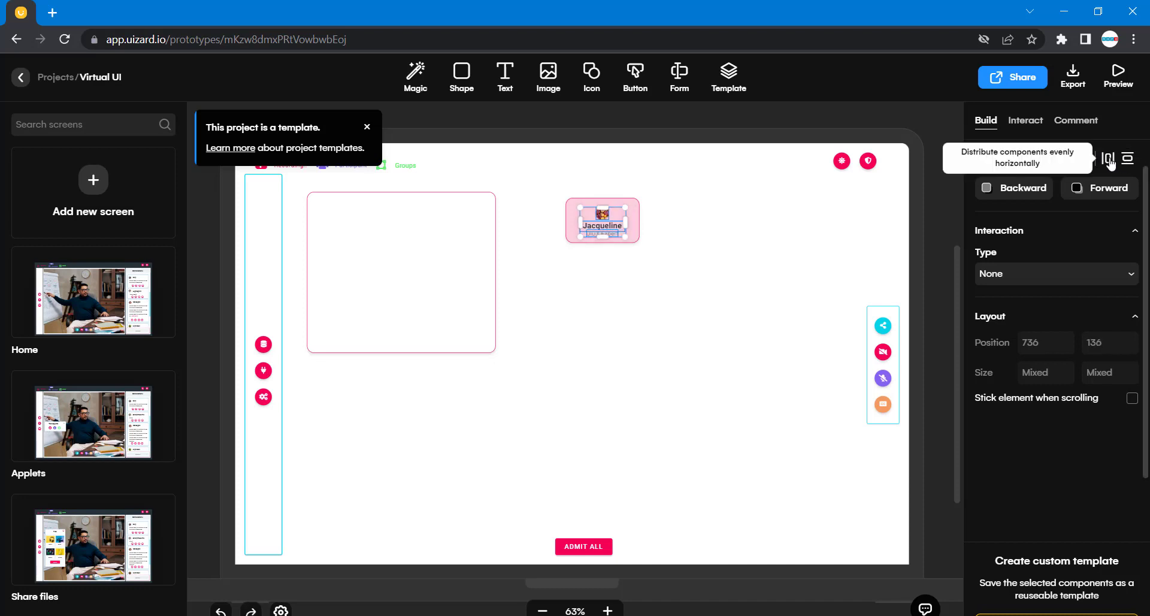
left_click(690, 255)
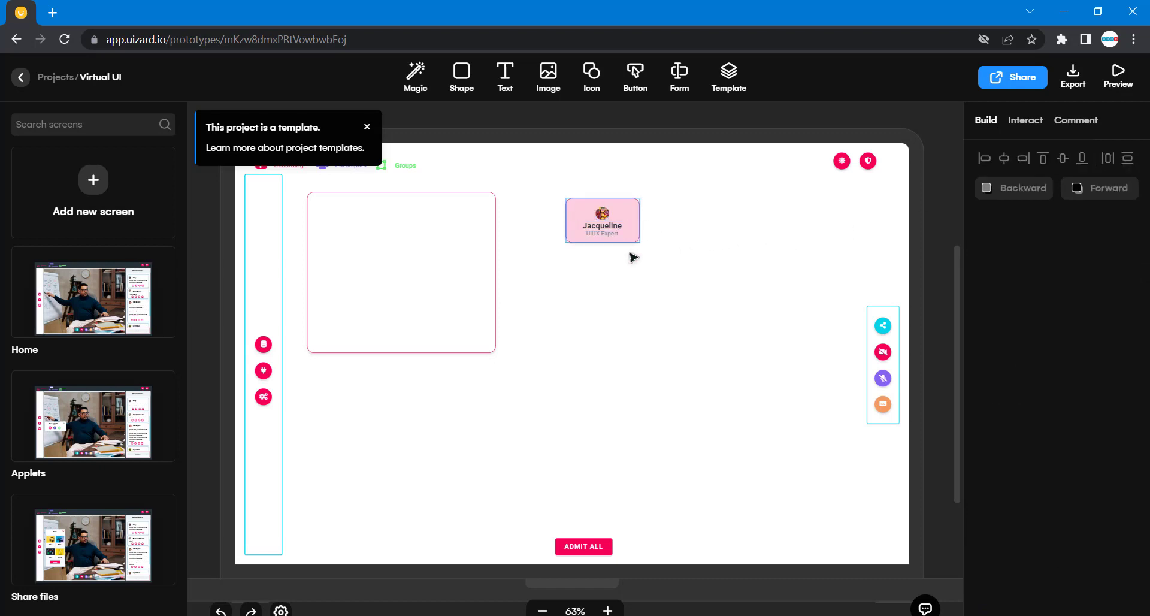
Step: Move the whole participant card into the empty group frame, near the middle of its upper edge
left_click_drag(658, 256, 553, 190)
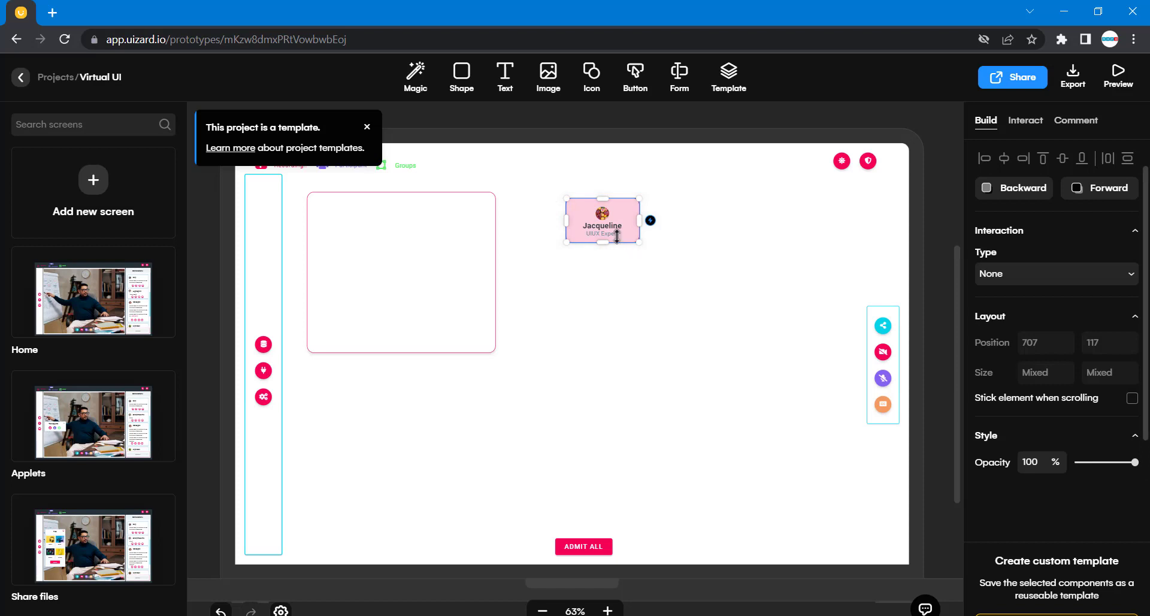
left_click_drag(617, 236, 413, 228)
left_click(580, 265)
Step: Examine the design of the pink leader cards on the Group breakout room screen as a reference for New Screen7
scroll(579, 265, "up", 10)
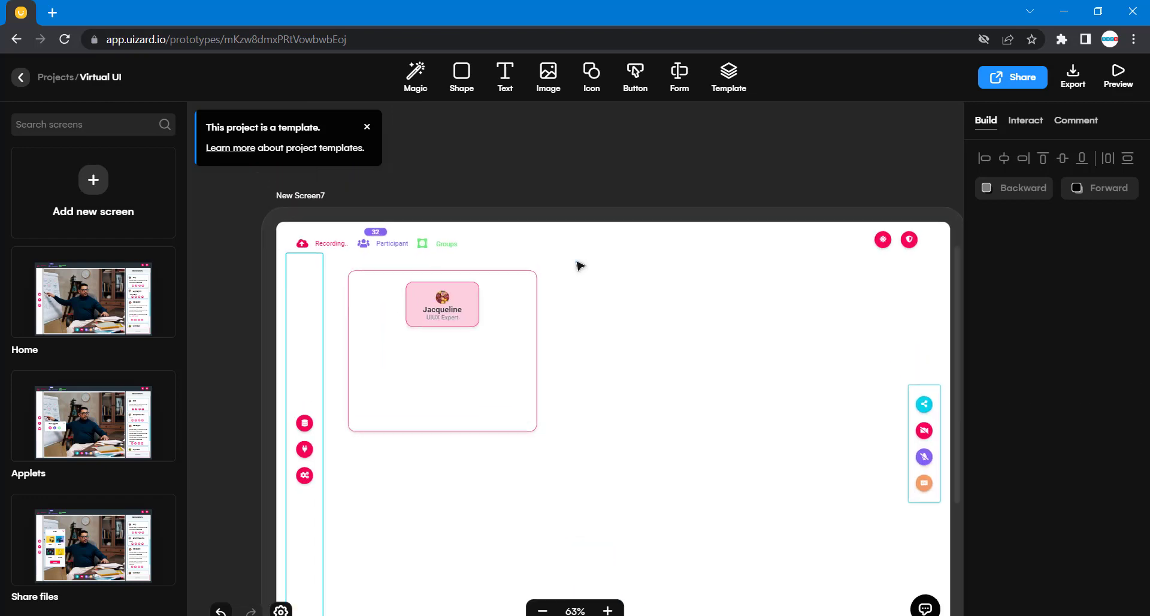
scroll(580, 266, "down", 10)
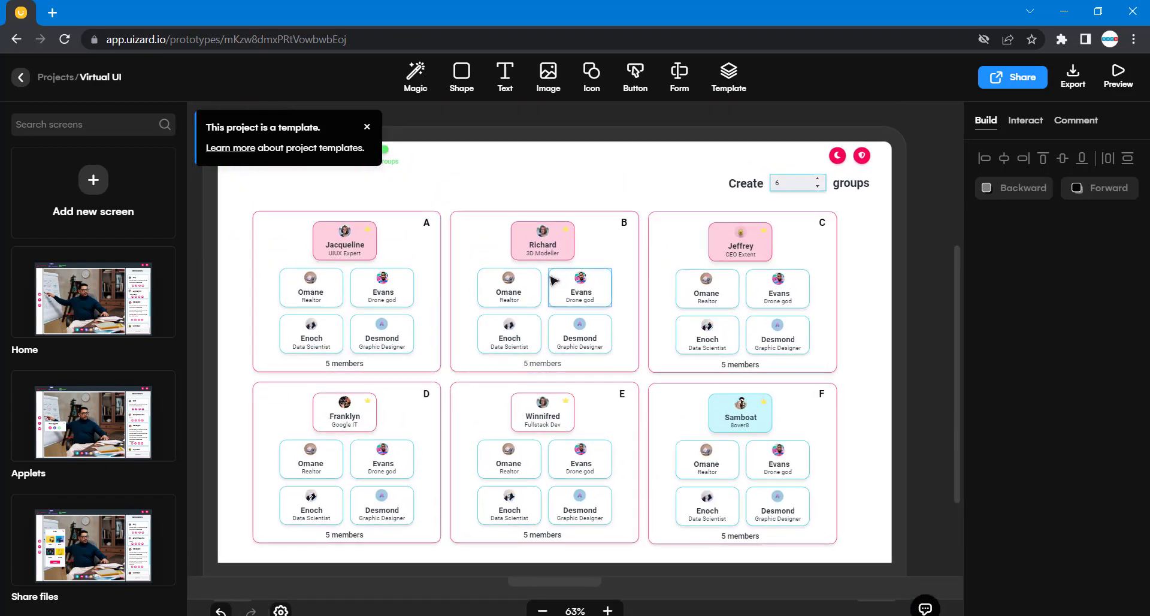
scroll(371, 224, "down", 1)
scroll(372, 225, "right", 1)
left_click(354, 220)
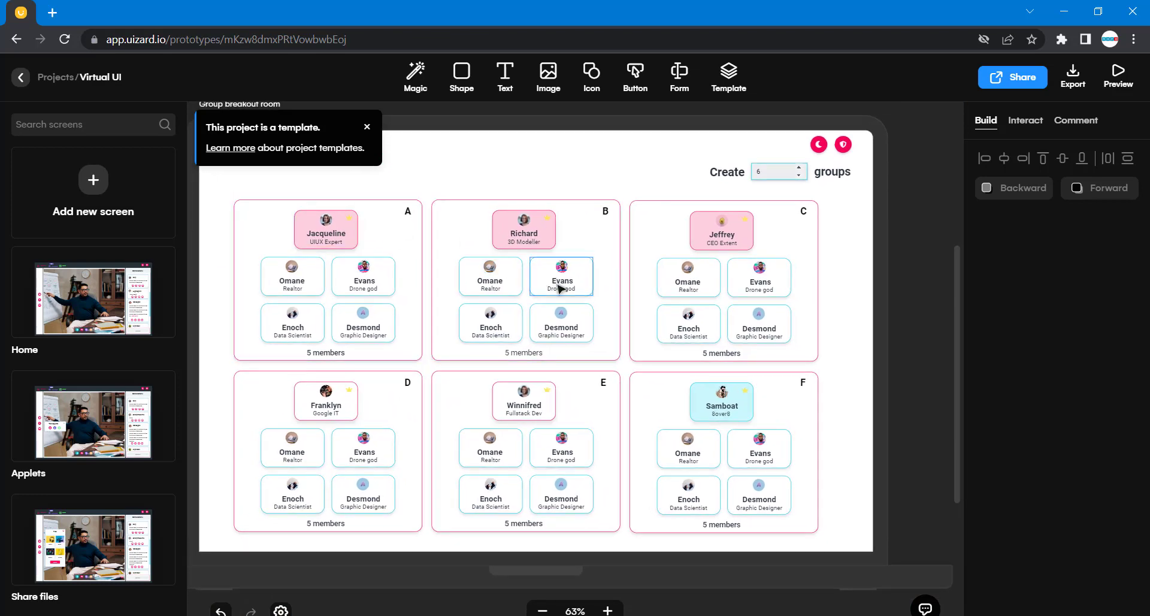
scroll(558, 289, "right", 15)
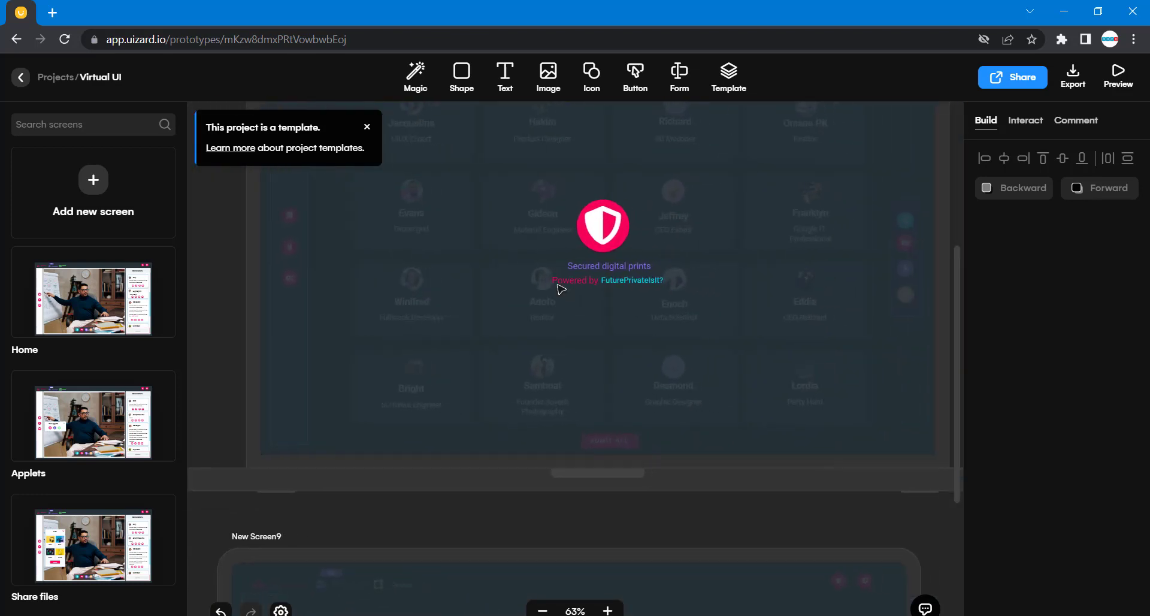
scroll(558, 289, "right", 3)
scroll(559, 289, "down", 6)
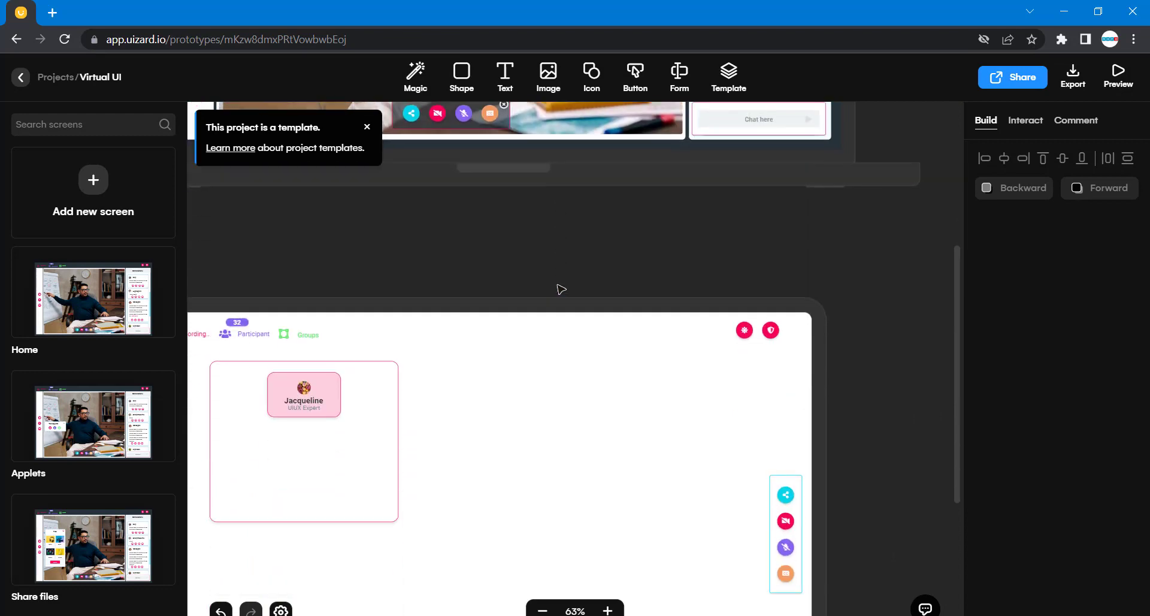
scroll(381, 340, "left", 1)
scroll(381, 341, "up", 1)
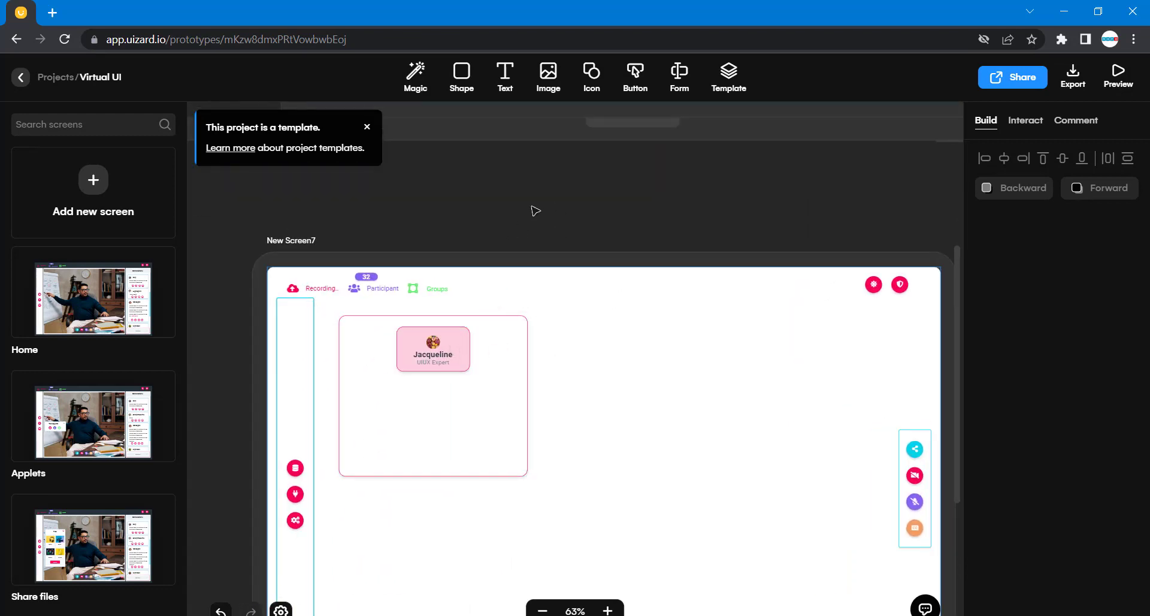
Step: Try a button-style Crown icon for the leader card on New Screen7 and delete it
left_click(593, 78)
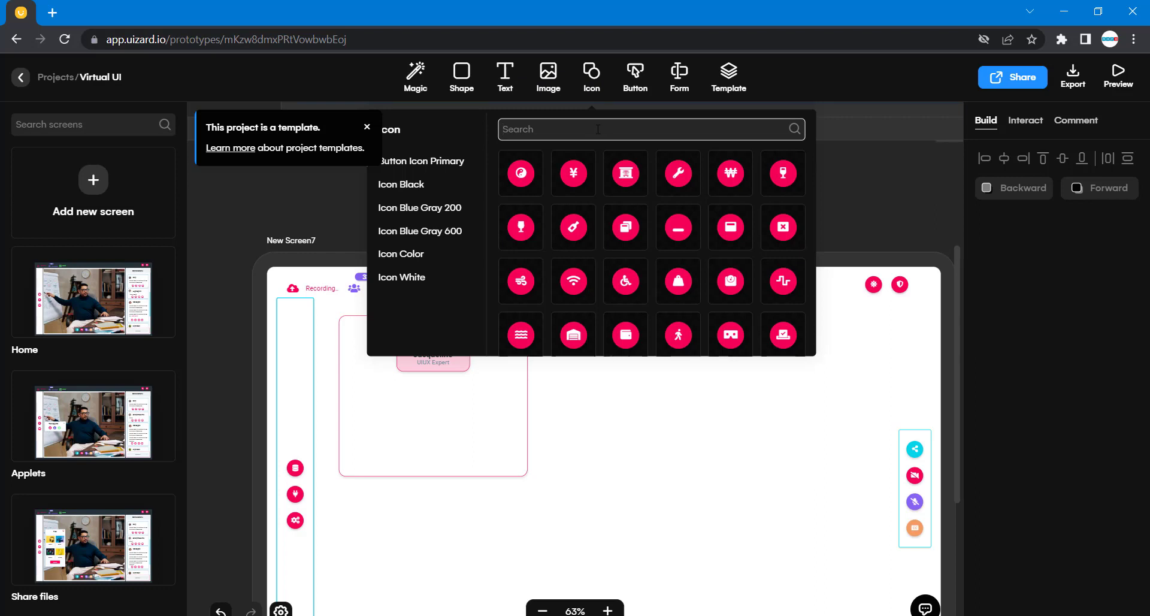
type("crown")
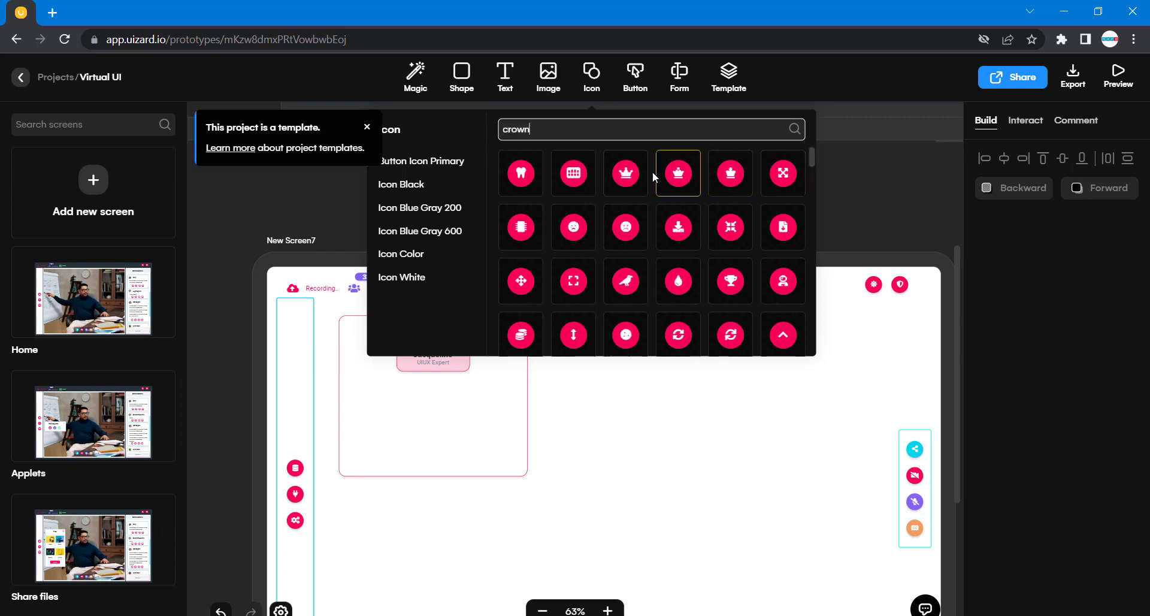
left_click_drag(626, 173, 572, 271)
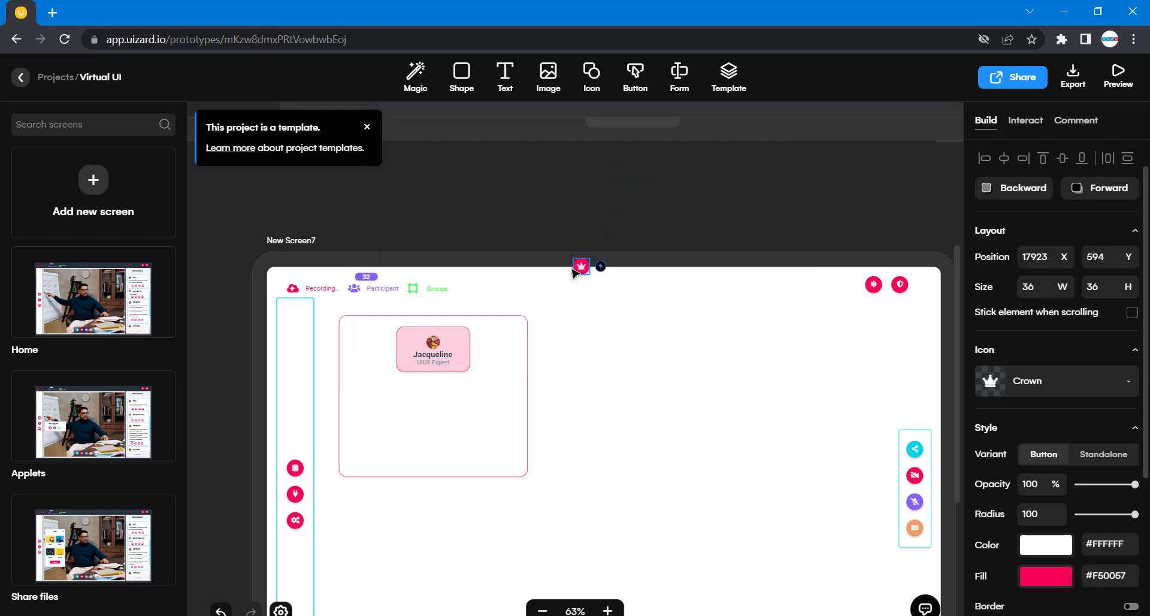
left_click_drag(486, 340, 462, 340)
key("Delete")
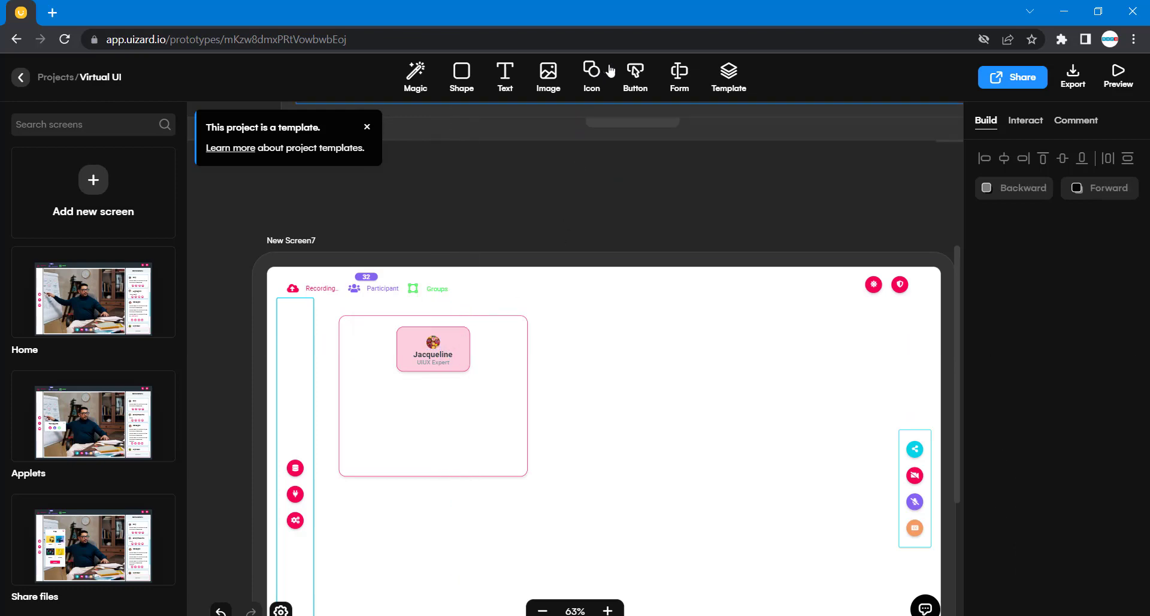
Step: Insert the Crown icon in the Icon Color style at the leader card's upper-right corner, at about X 398, Y 137
left_click(588, 73)
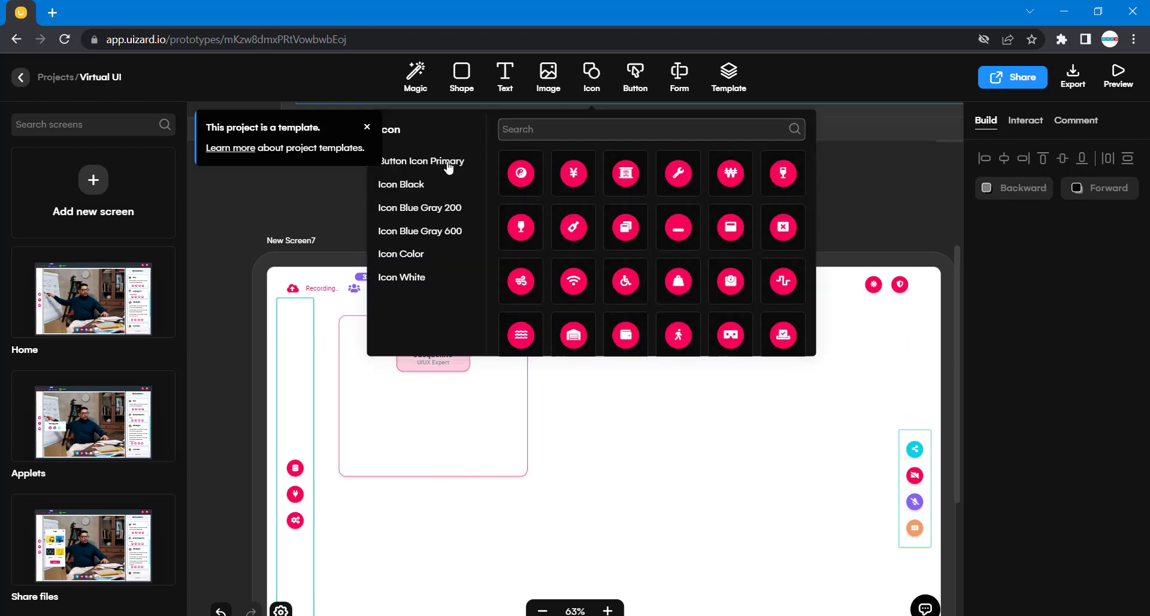
left_click(409, 256)
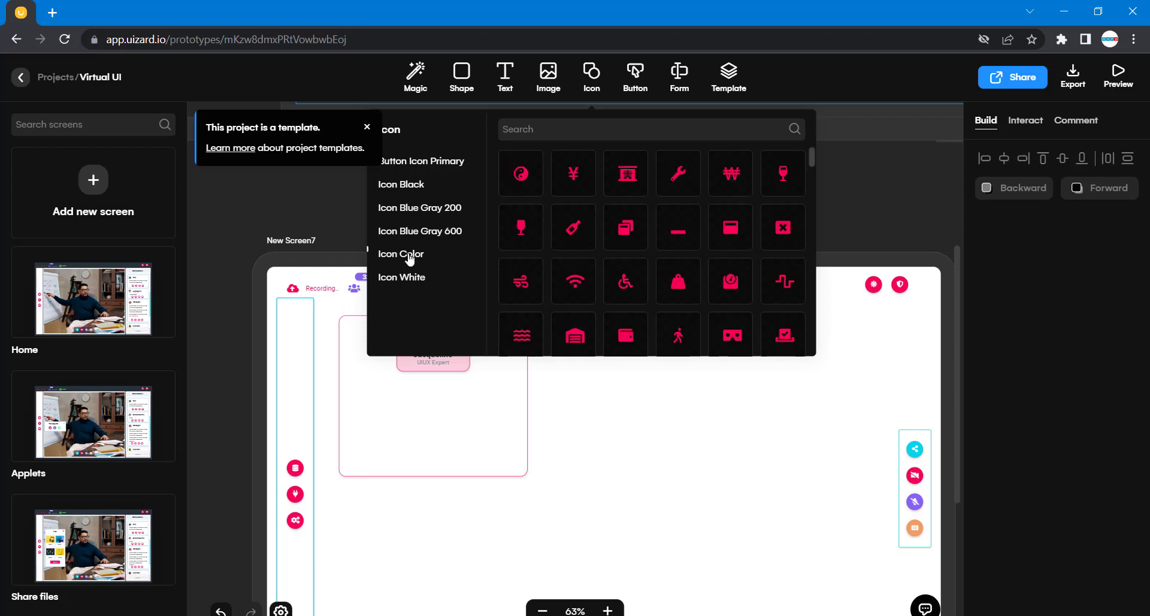
left_click(534, 131)
type("crown")
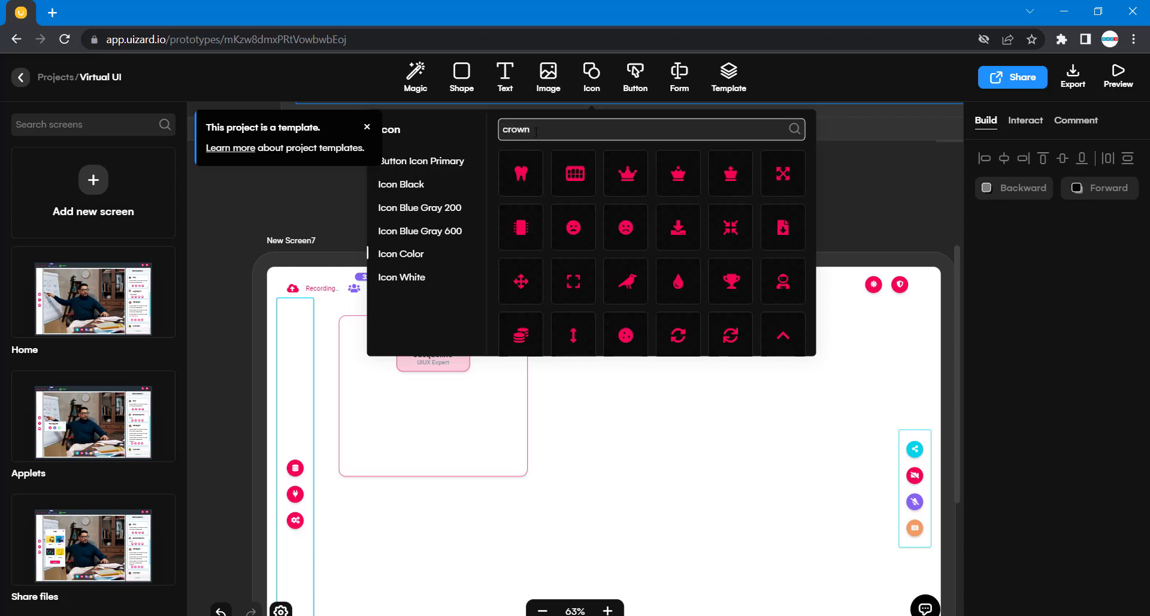
left_click(629, 175)
left_click_drag(478, 339, 460, 341)
left_click(599, 331)
left_click(464, 341)
left_click(608, 348)
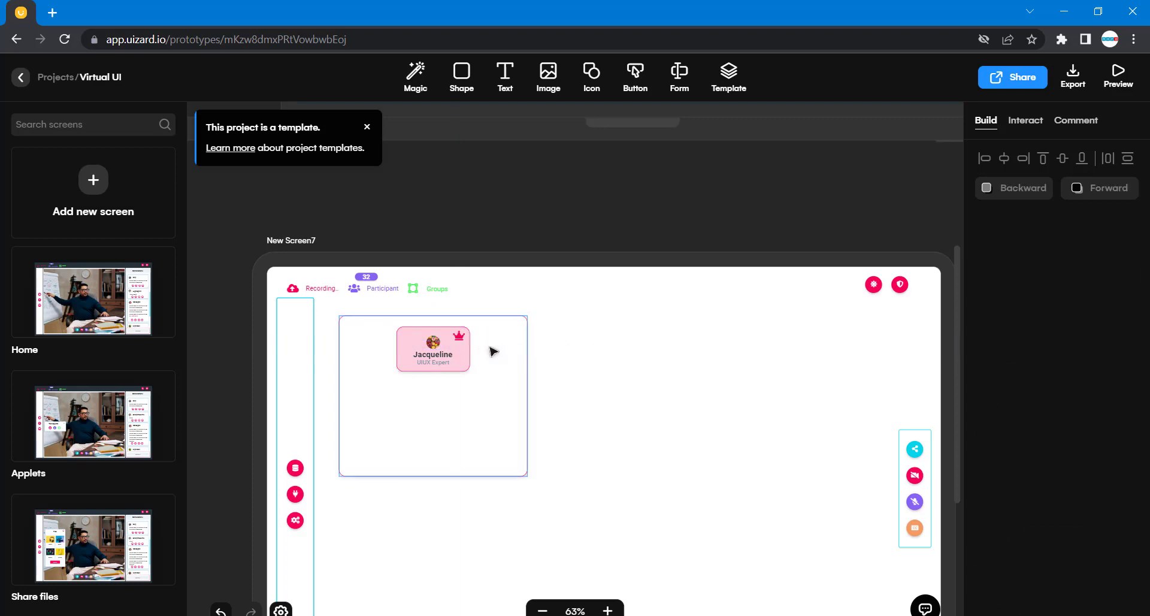
Step: Set the size of the leader card's crown icon to 18 by 18
left_click(460, 336)
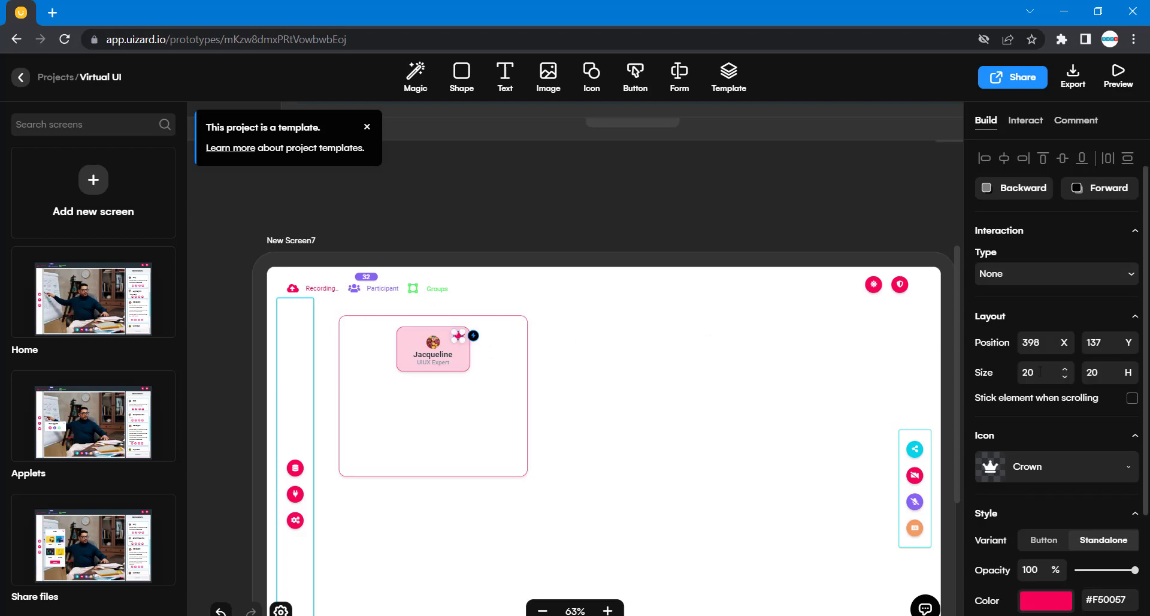
type("1")
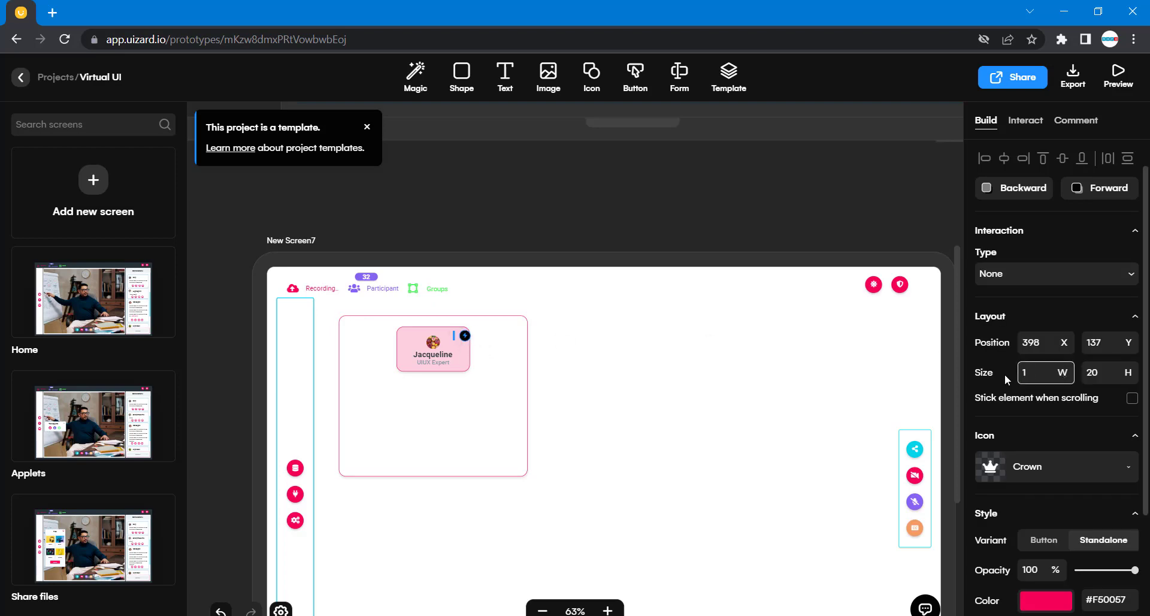
type("8")
key("Tab")
type("18")
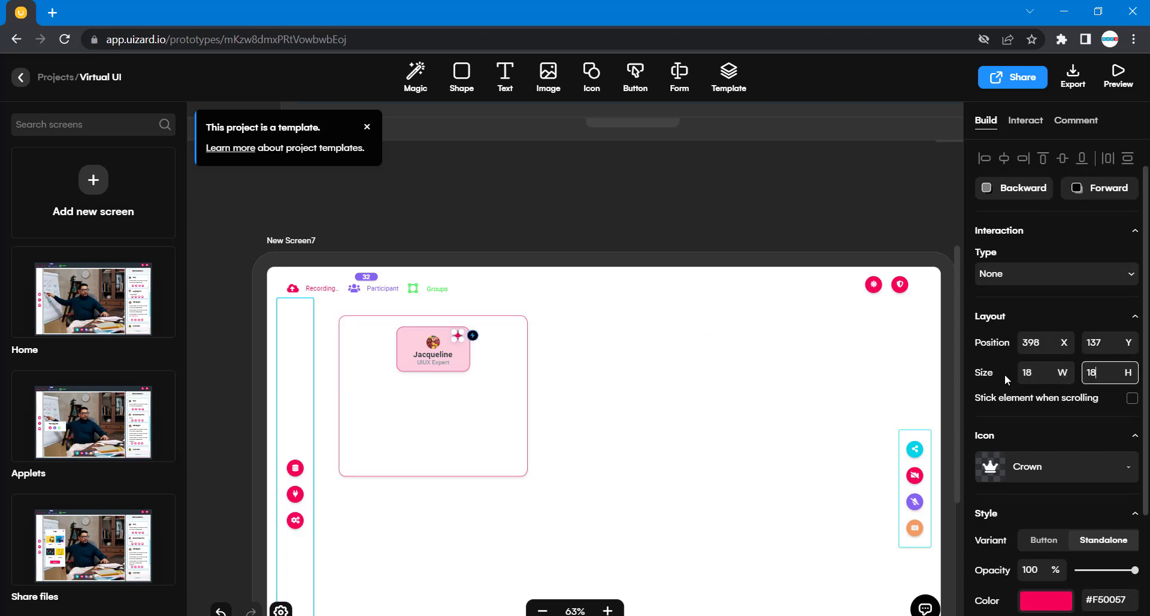
left_click(739, 414)
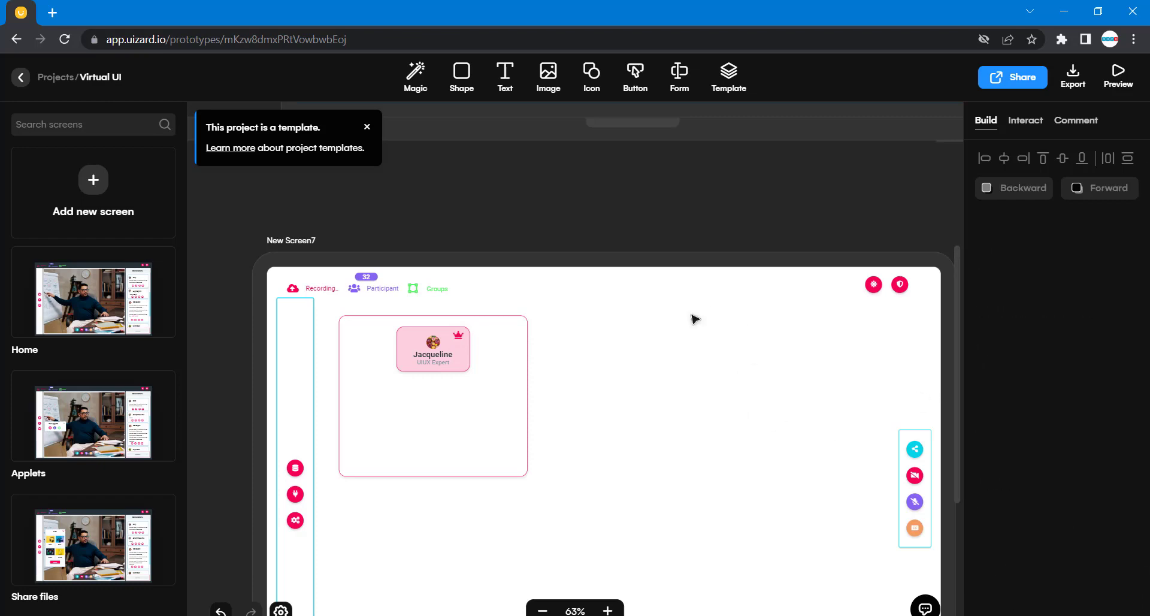
Step: Set the size of the leader card's crown icon to 16 by 16, keeping it in the upper-right corner
scroll(695, 319, "left", 3)
scroll(694, 319, "up", 3)
scroll(665, 341, "down", 2)
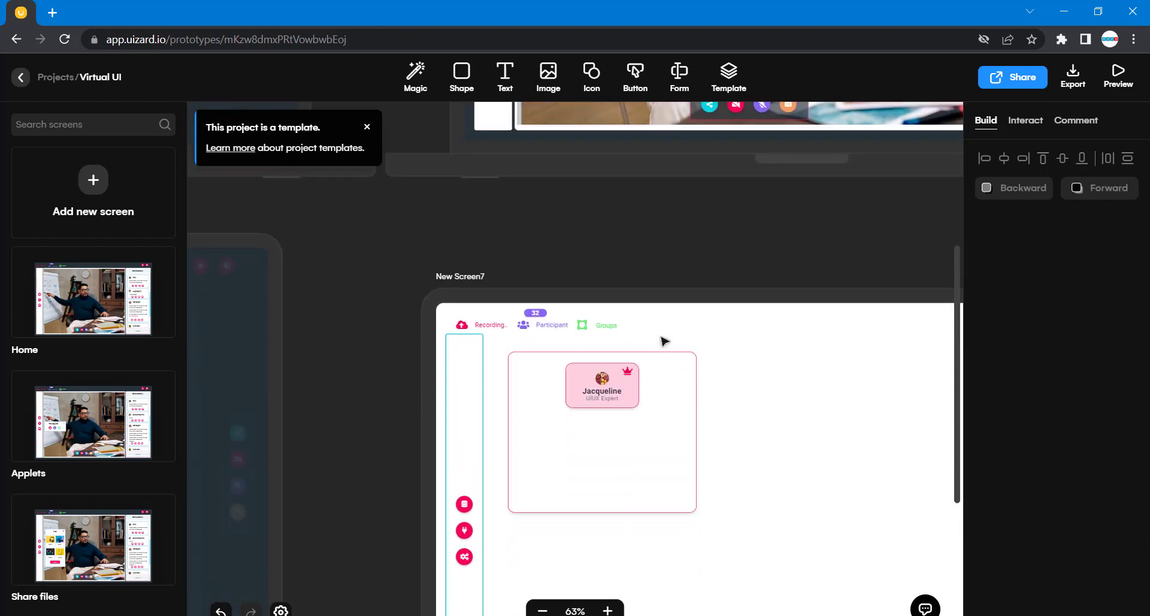
scroll(663, 340, "down", 1)
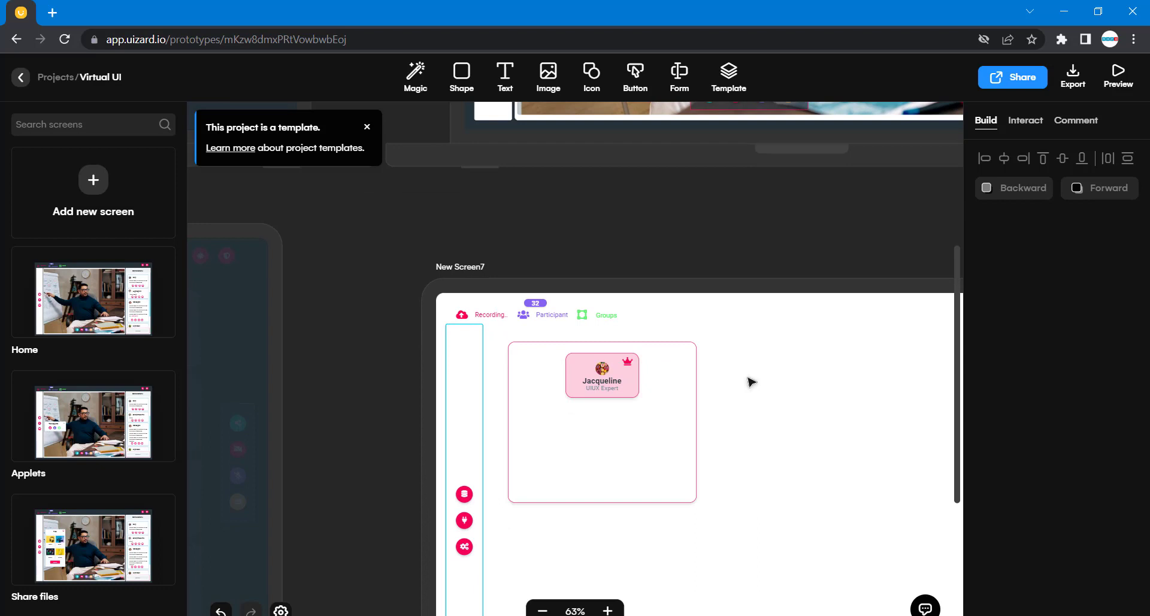
scroll(786, 400, "down", 3)
scroll(786, 400, "right", 2)
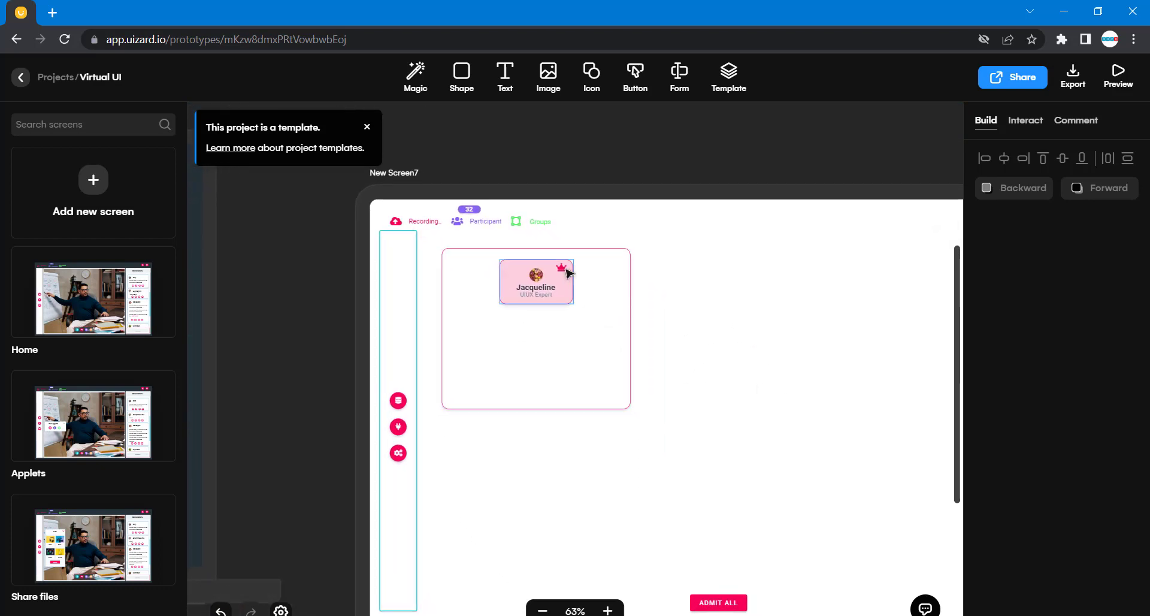
left_click(563, 271)
left_click(398, 106)
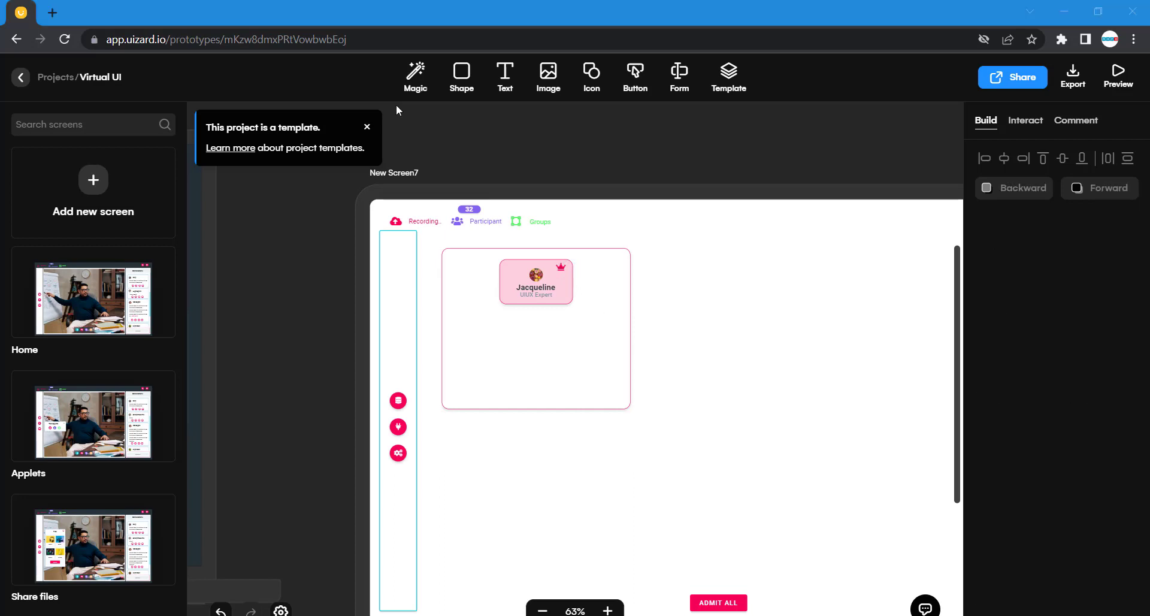
left_click(564, 269)
left_click_drag(564, 269, 562, 266)
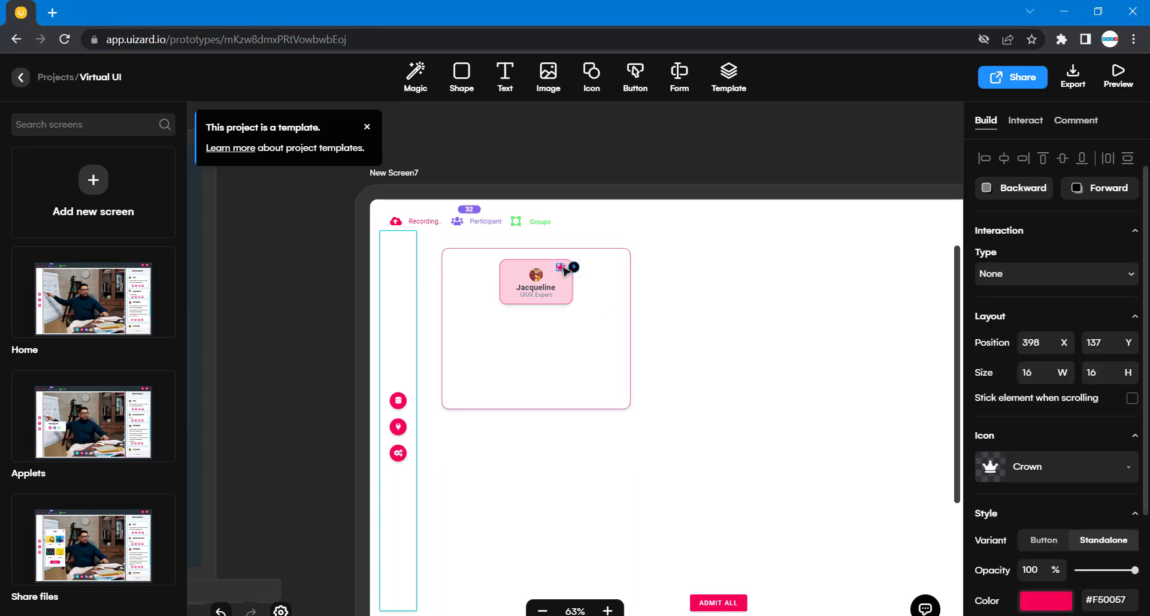
left_click(737, 322)
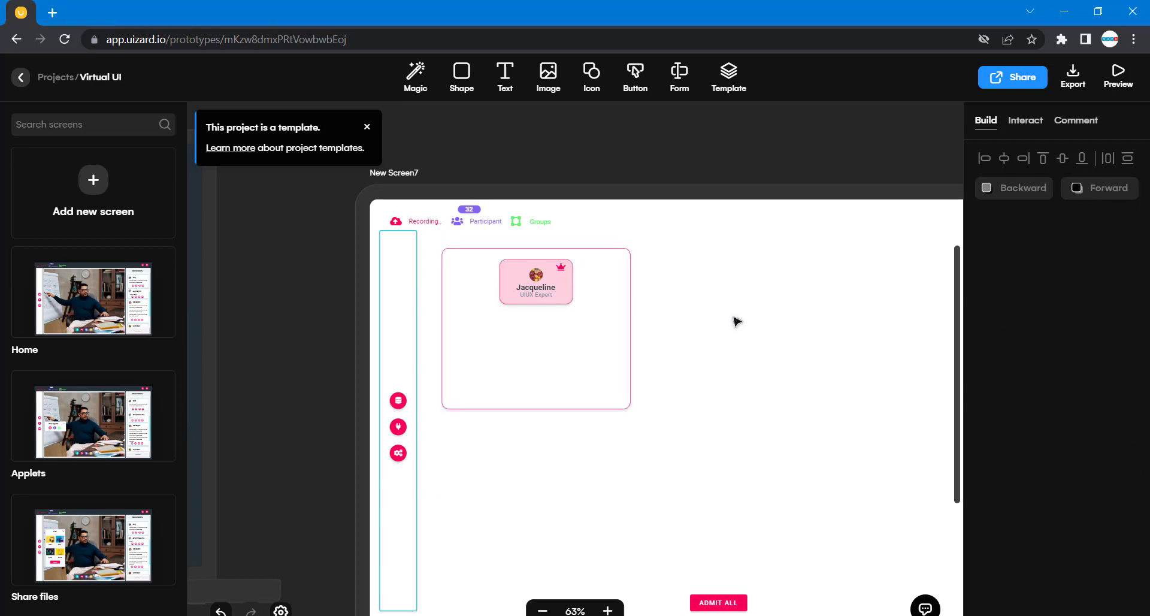
Step: Examine the leader and member card layout on the Group breakout room screen as reference for New Screen7
scroll(704, 312, "up", 5)
scroll(704, 312, "left", 10)
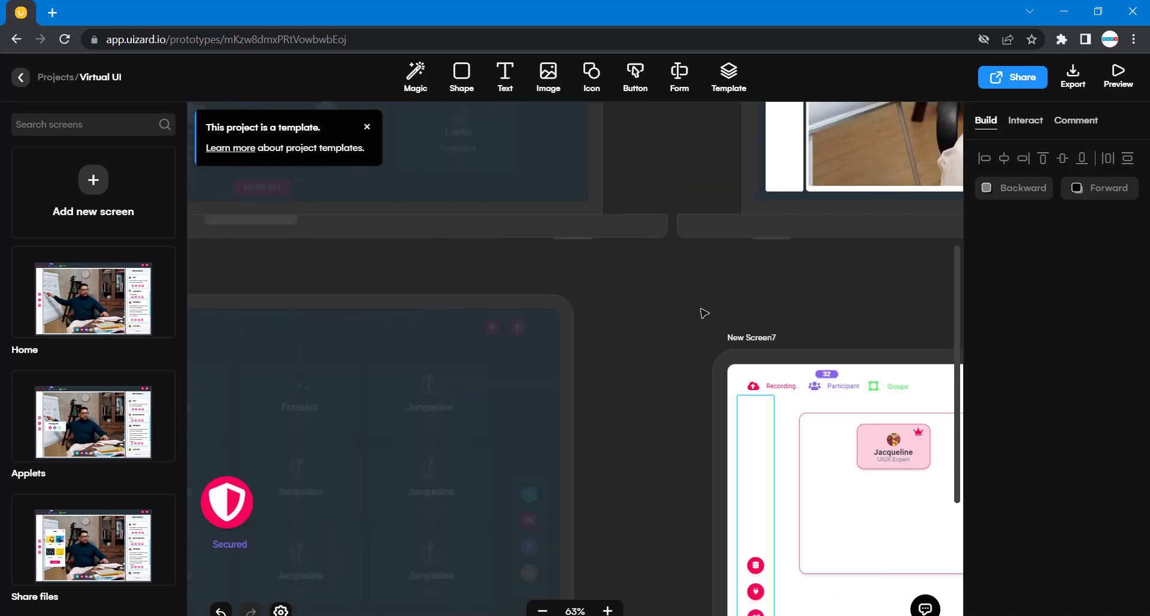
scroll(705, 312, "left", 15)
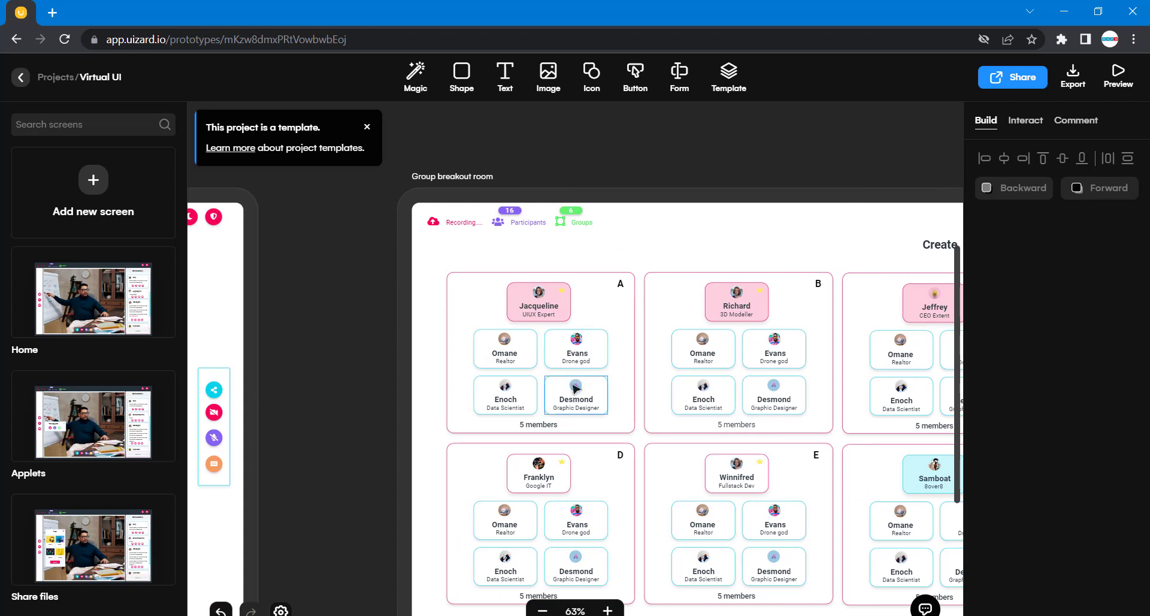
scroll(721, 390, "right", 4)
scroll(721, 390, "down", 10)
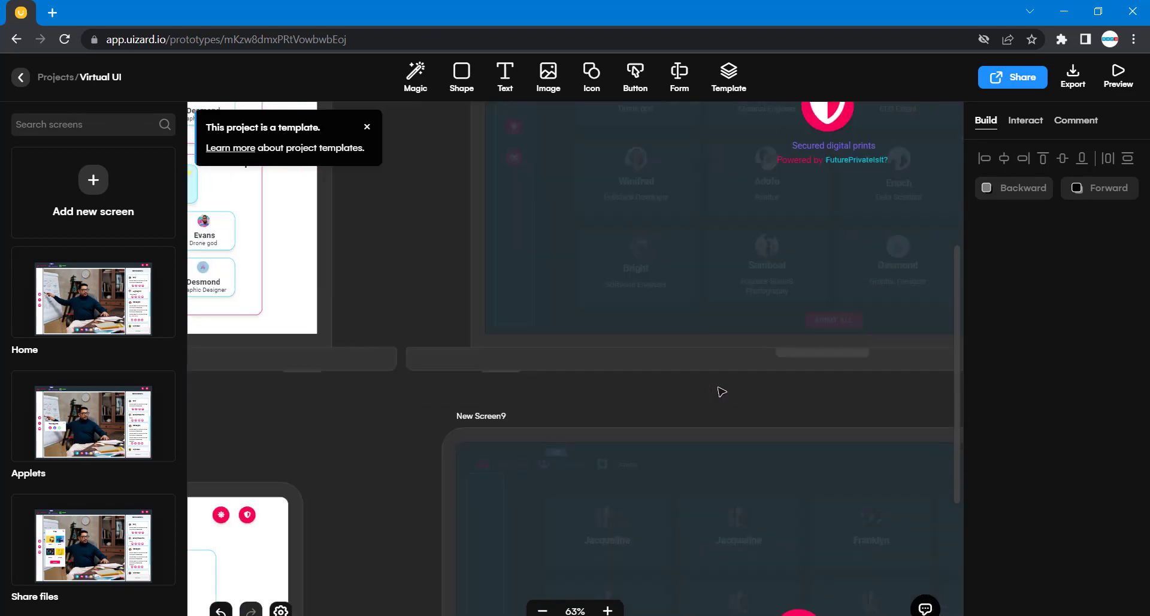
scroll(721, 391, "down", 15)
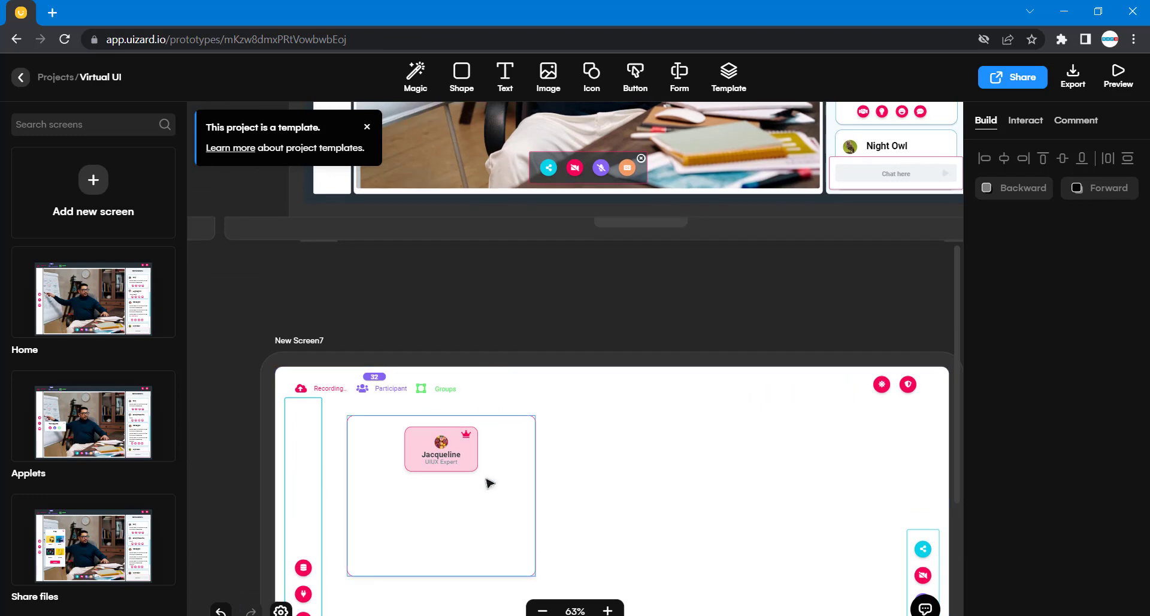
Step: Duplicate the leader card twice into a row beneath it in the group frame, at about X 184 and X 361, Y 244
left_click(490, 482)
left_click(473, 446)
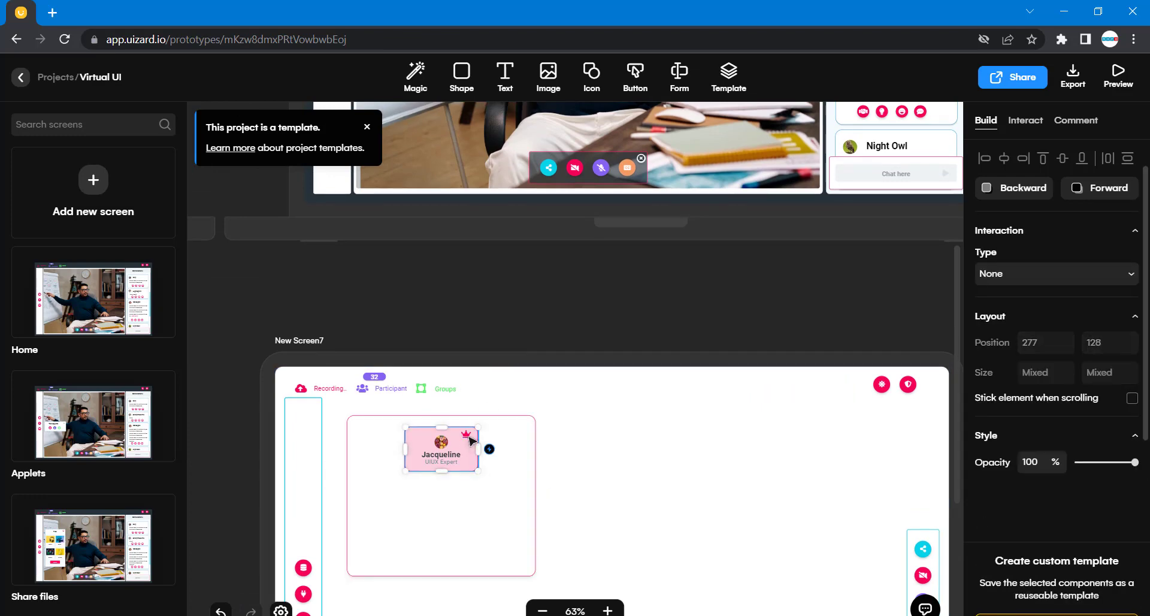
key("shift+Right")
key("shift+Down")
left_click_drag(470, 441, 498, 501)
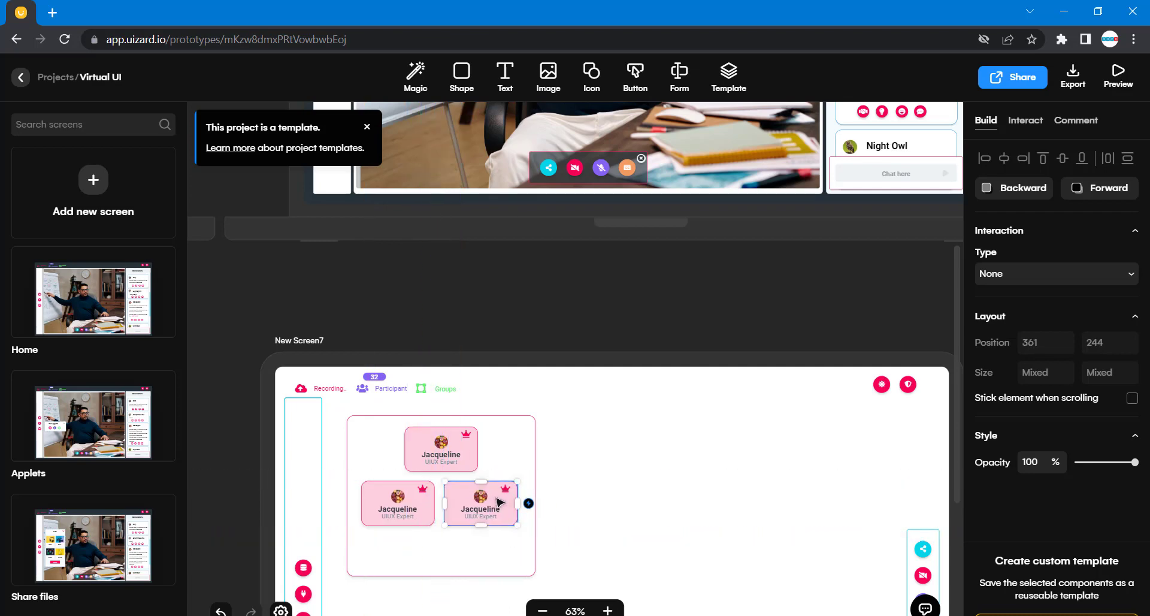
Step: Duplicate the row of two cards directly below itself, at about X 188, Y 352
left_click(431, 509, "shift")
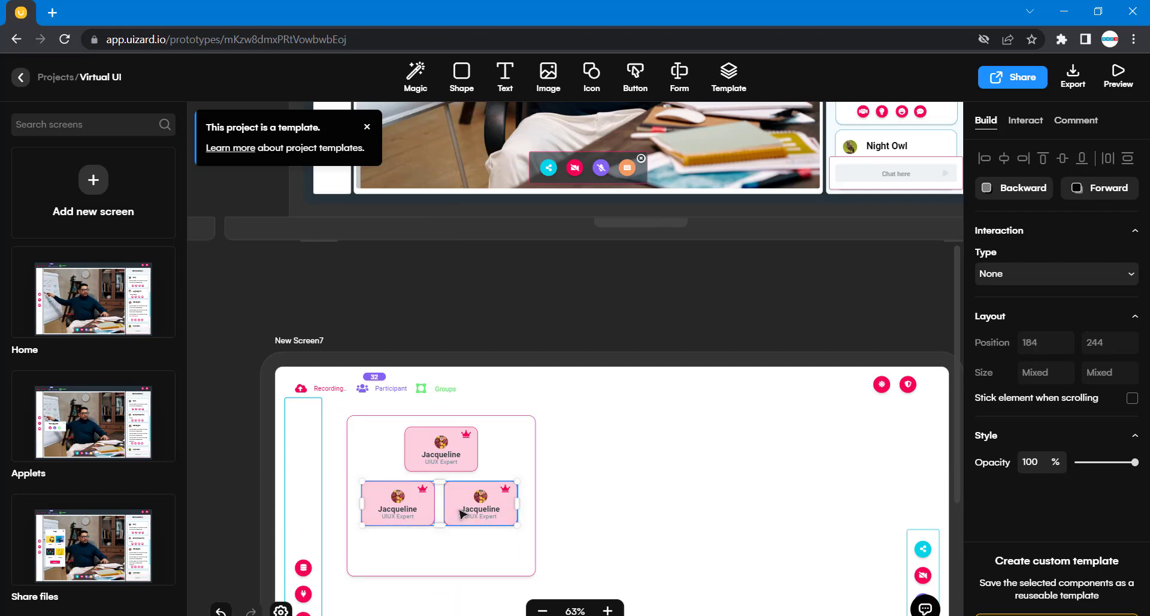
left_click_drag(461, 513, 461, 565)
scroll(673, 536, "down", 2)
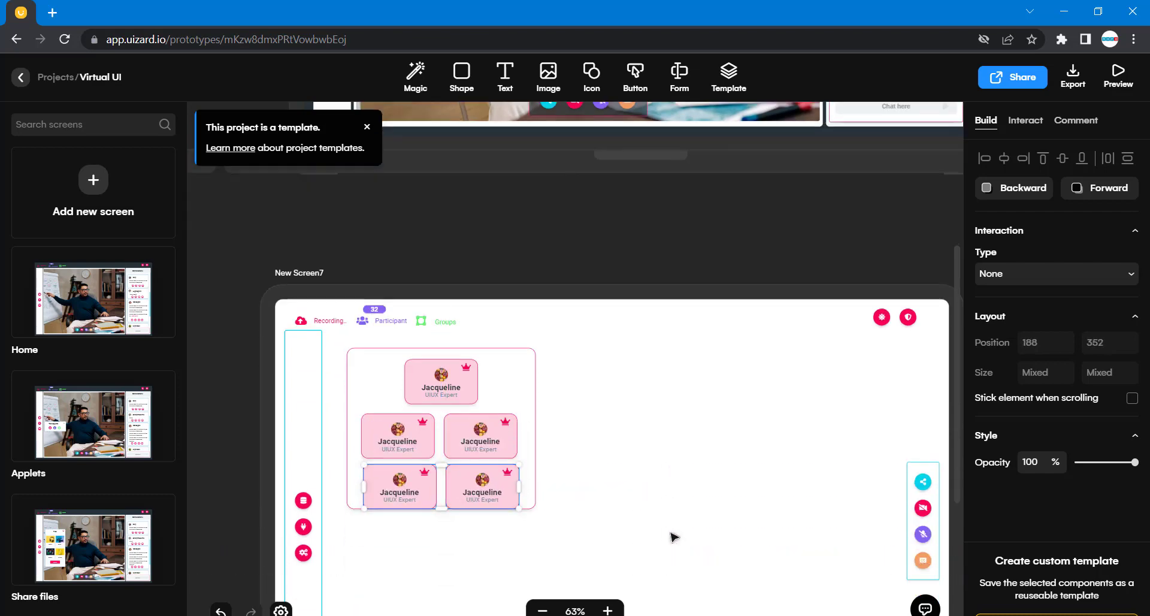
Step: Enlarge the group frame to about 424 by 380 so that it surrounds all five cards with some margin
scroll(673, 537, "down", 2)
left_click(532, 271)
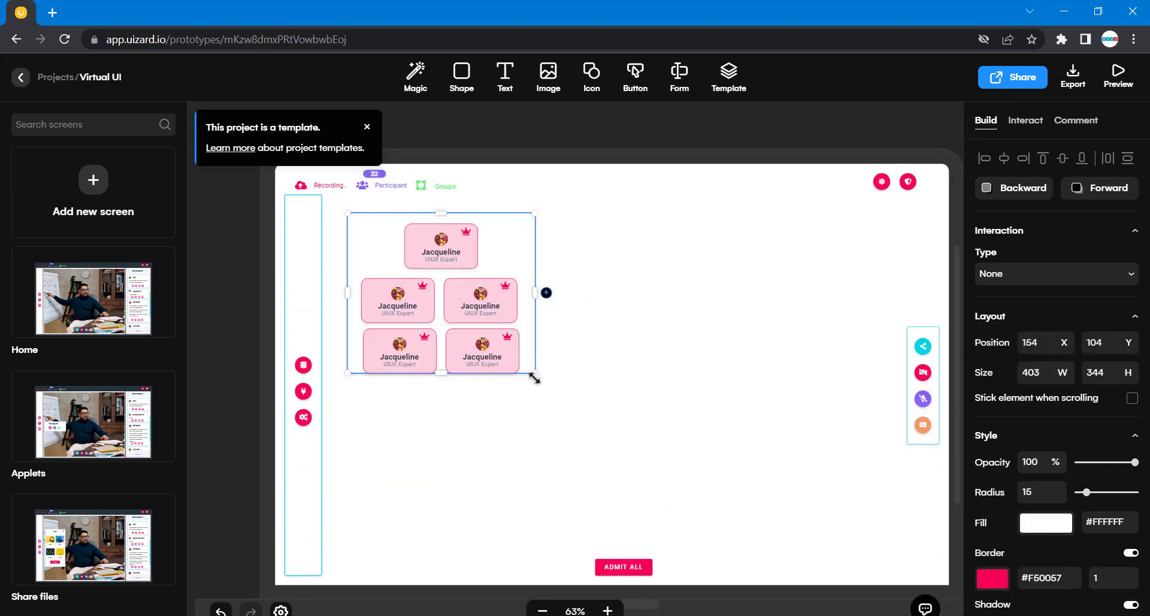
left_click_drag(533, 374, 544, 390)
left_click(639, 336)
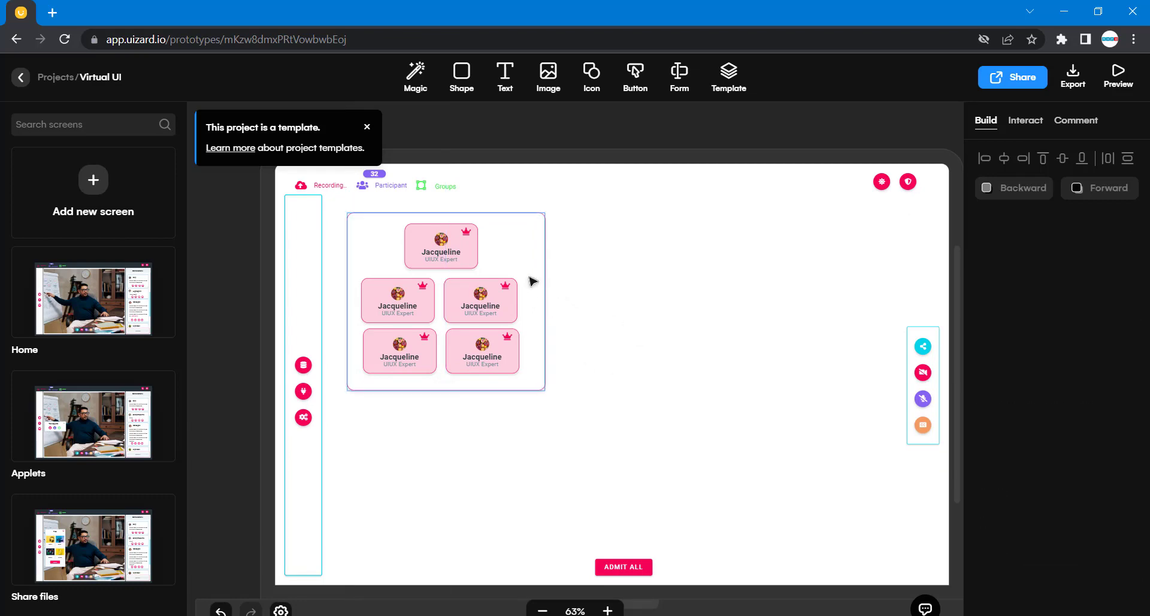
left_click(535, 289)
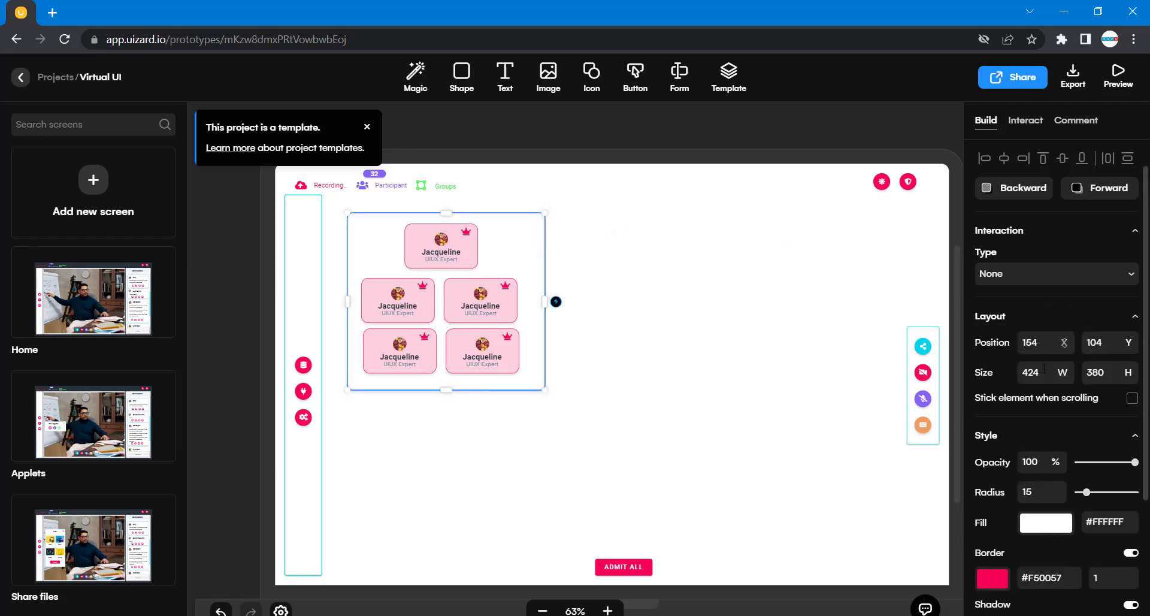
left_click(766, 290)
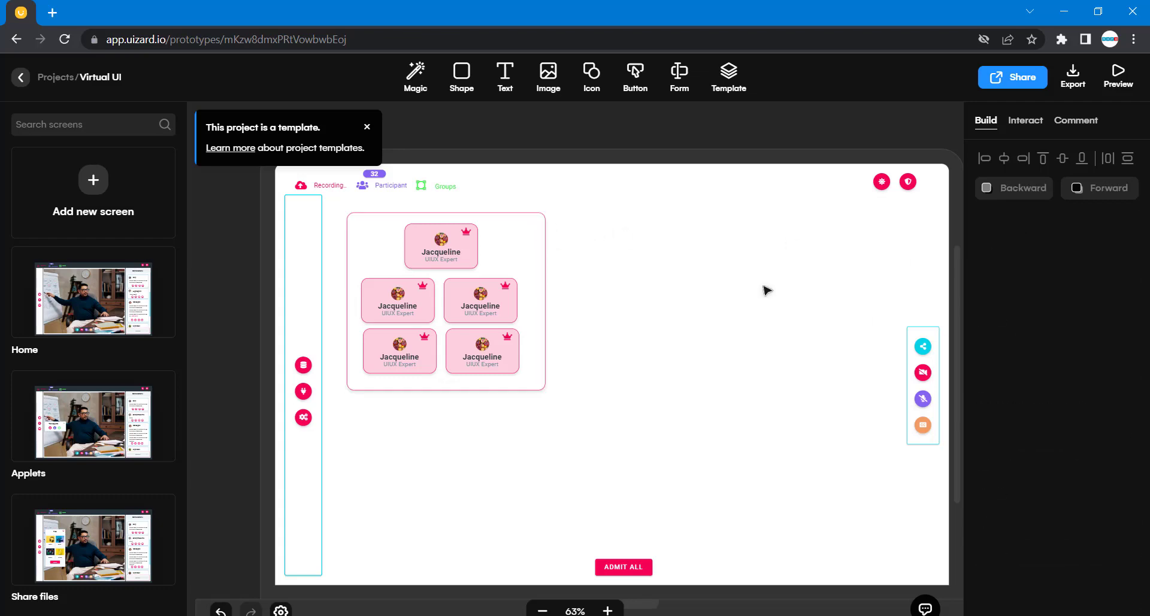
Step: Move the uppermost leader card slightly to the right, to about X 282, Y 128
left_click(519, 361)
left_click(483, 301, "shift")
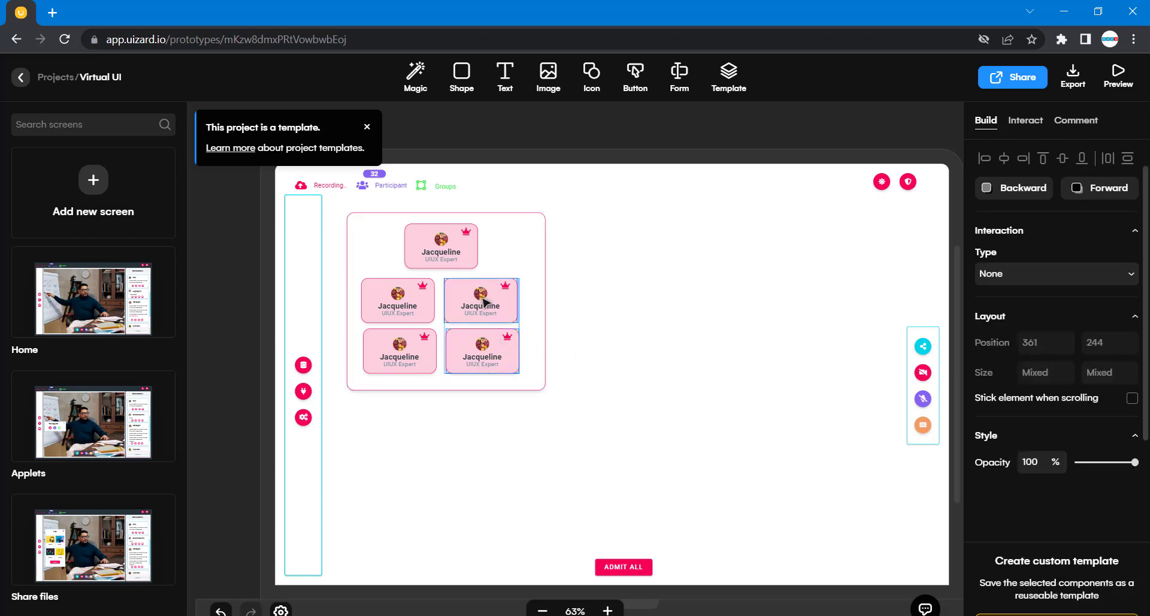
left_click(419, 302, "shift")
left_click(417, 336, "shift")
left_click_drag(442, 247, 446, 246)
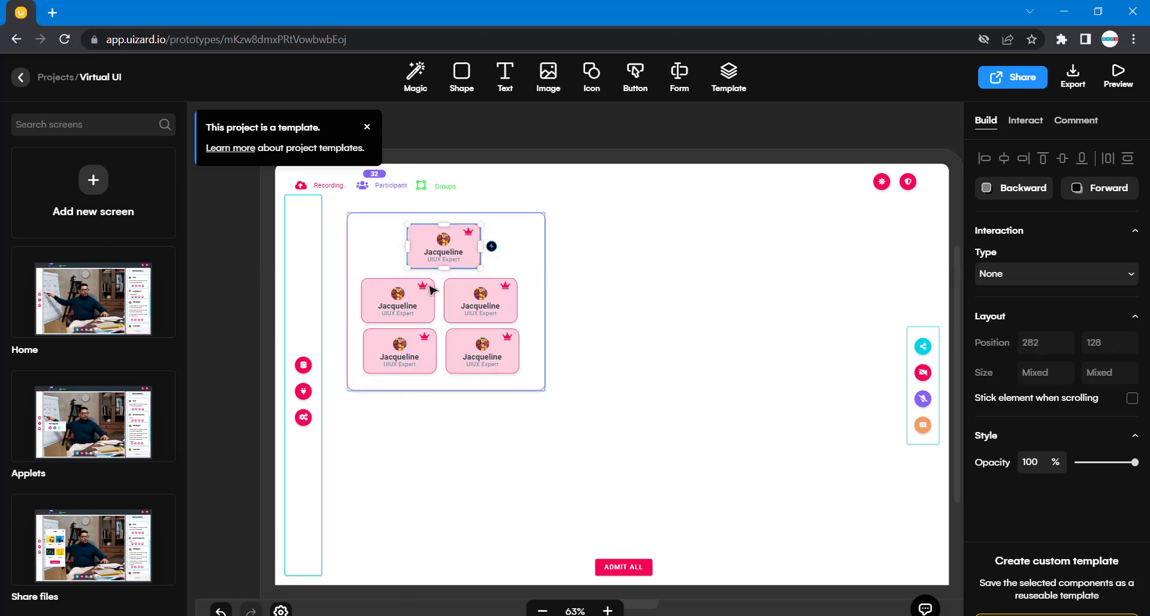
Step: Select all five cards and move them together slightly right and down to centre them in the group frame
left_click(427, 294)
left_click(484, 303, "shift")
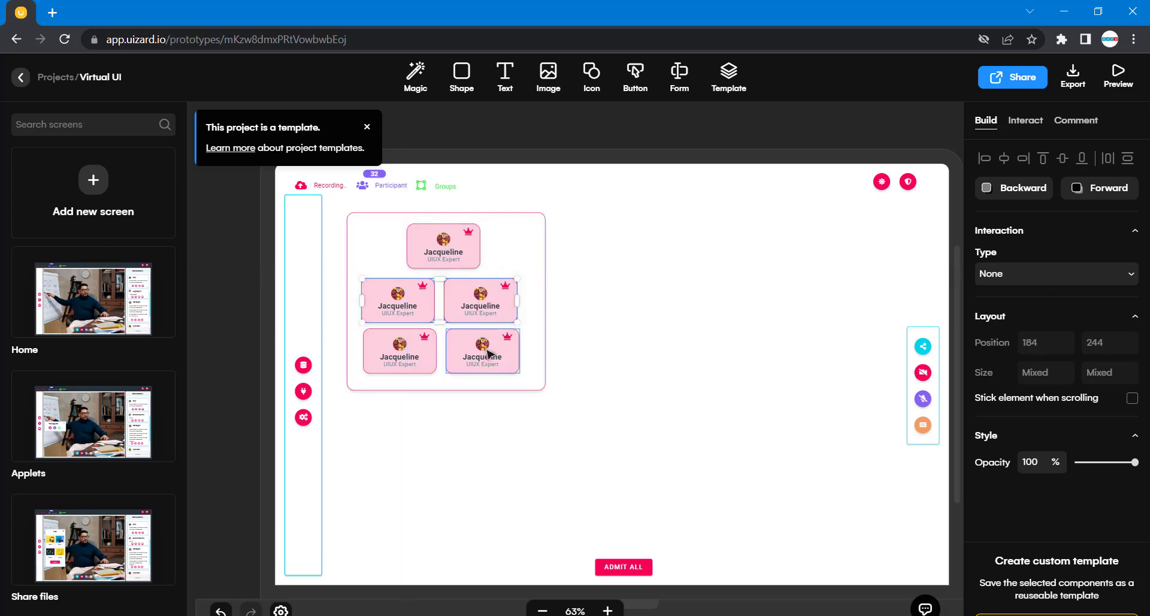
left_click(489, 352, "shift")
left_click(429, 342, "shift")
left_click(452, 264, "shift")
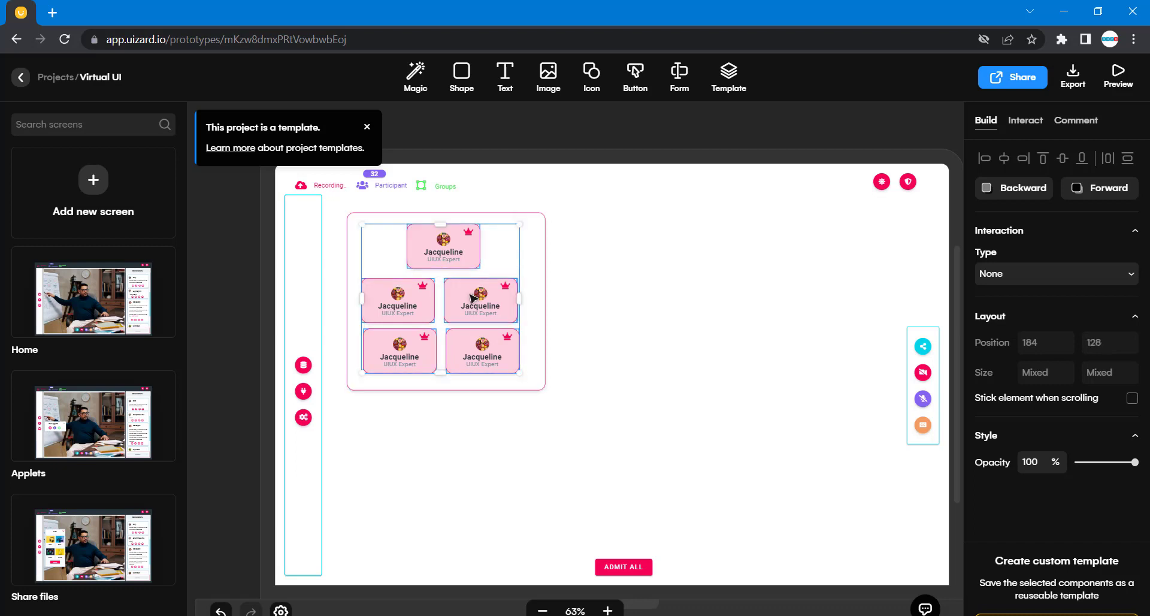
left_click_drag(476, 305, 479, 303)
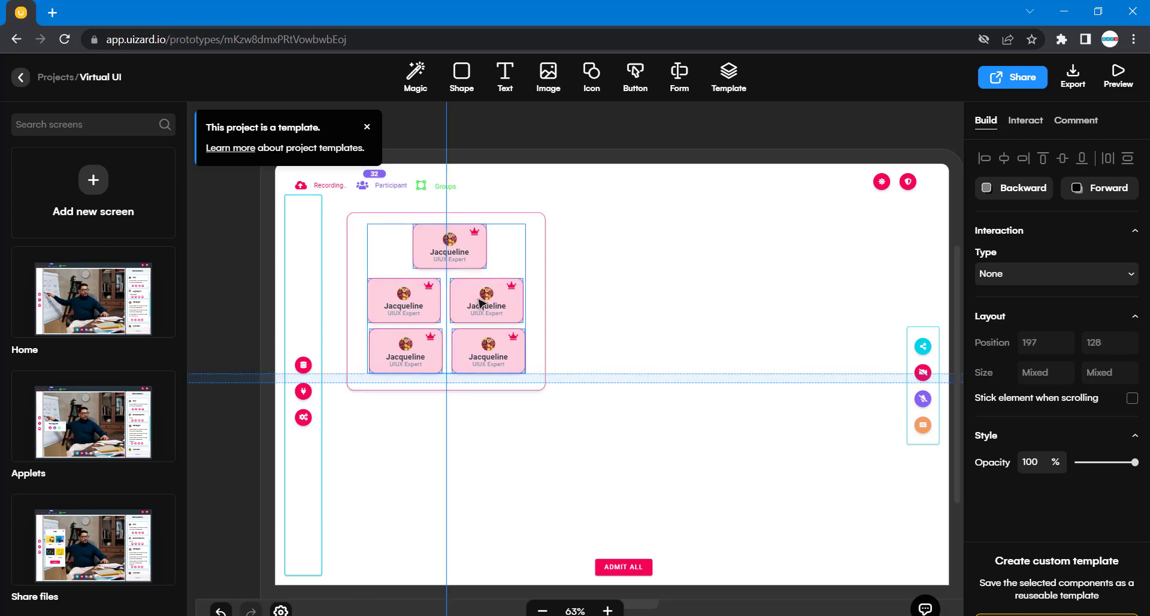
left_click_drag(479, 305, 480, 305)
left_click(585, 317)
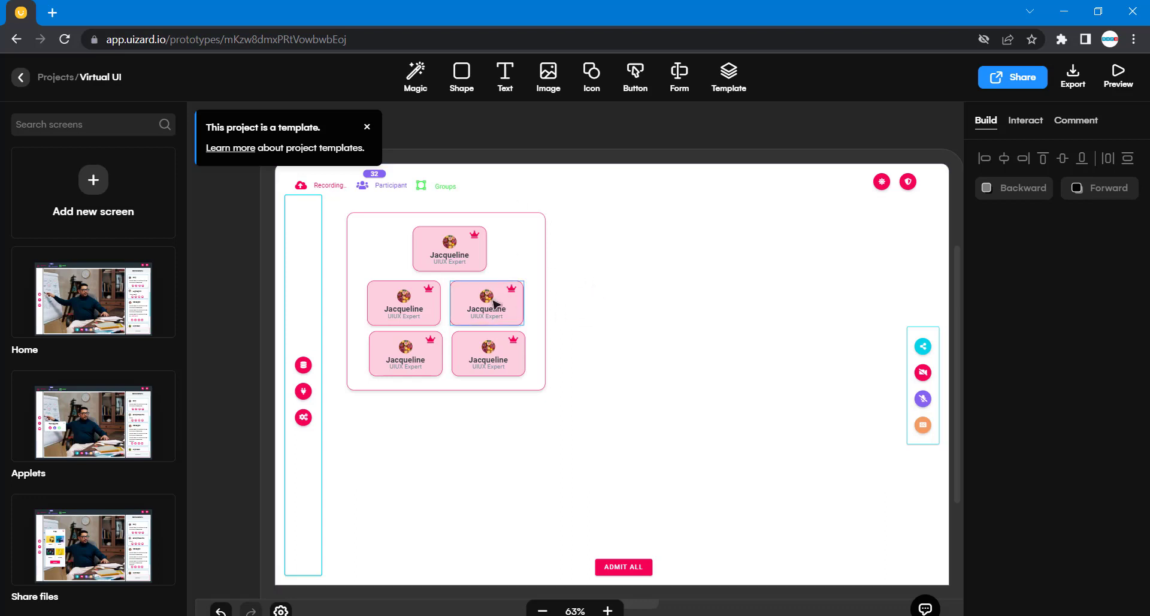
Step: Copy the border color #06D3EA from the frame around the share and camera icons
left_click(467, 294)
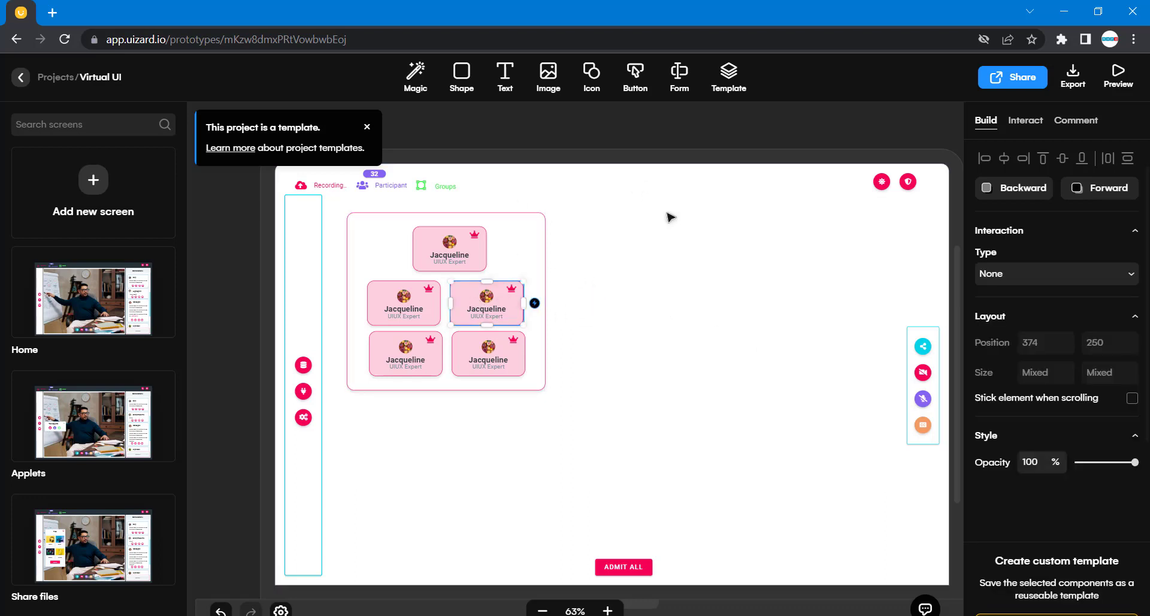
left_click(922, 331)
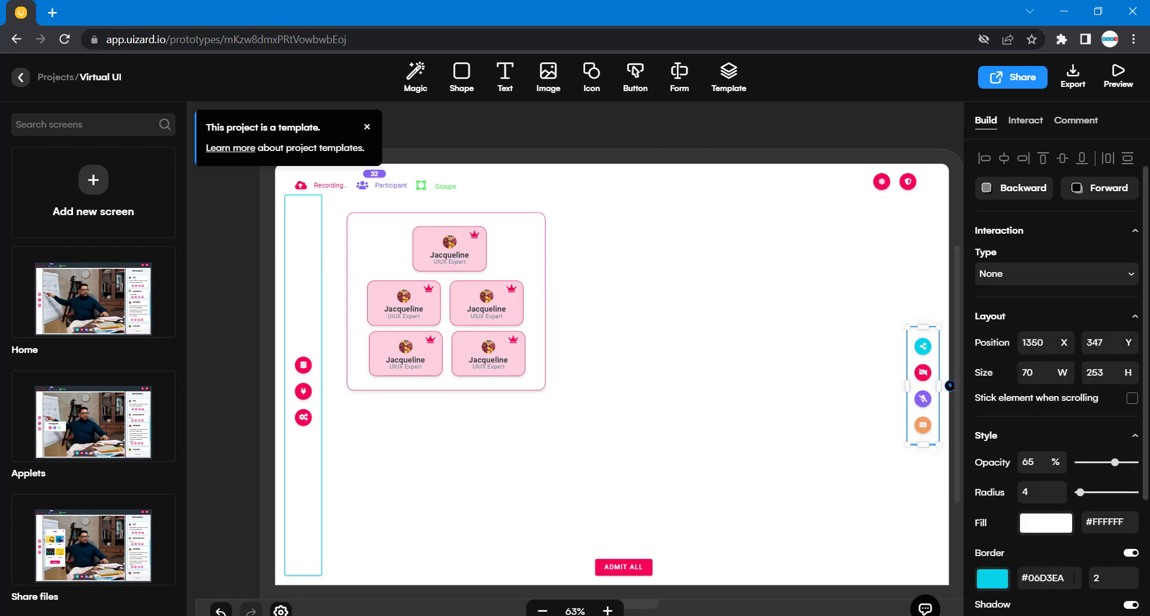
left_click_drag(1074, 577, 1012, 577)
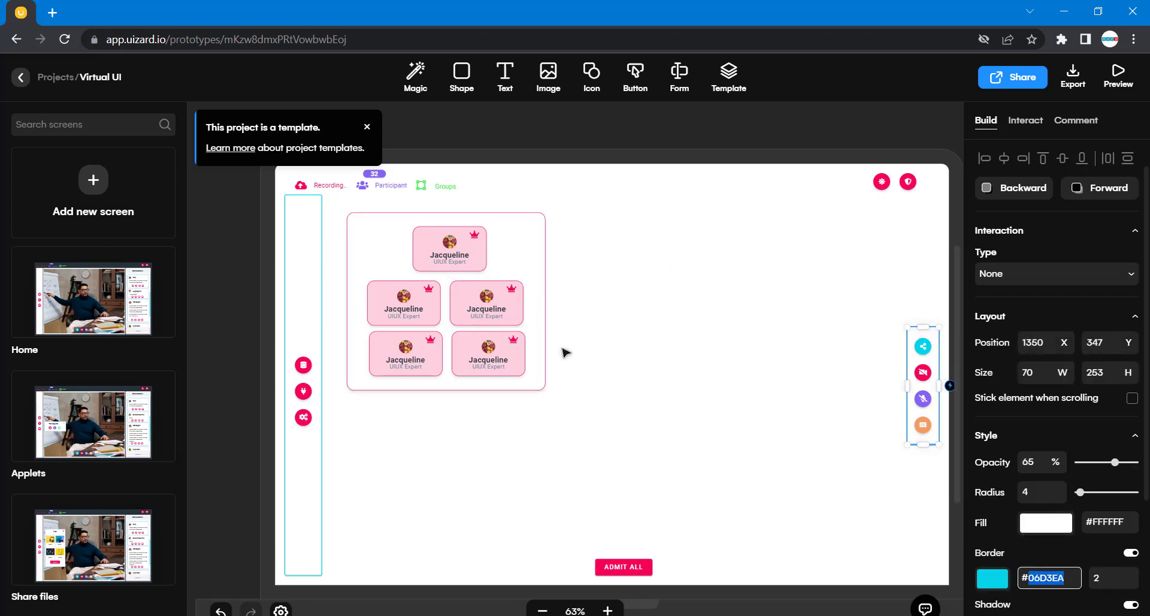
Step: Ungroup the right-hand card of the middle row and delete its crown icon
left_click(516, 304)
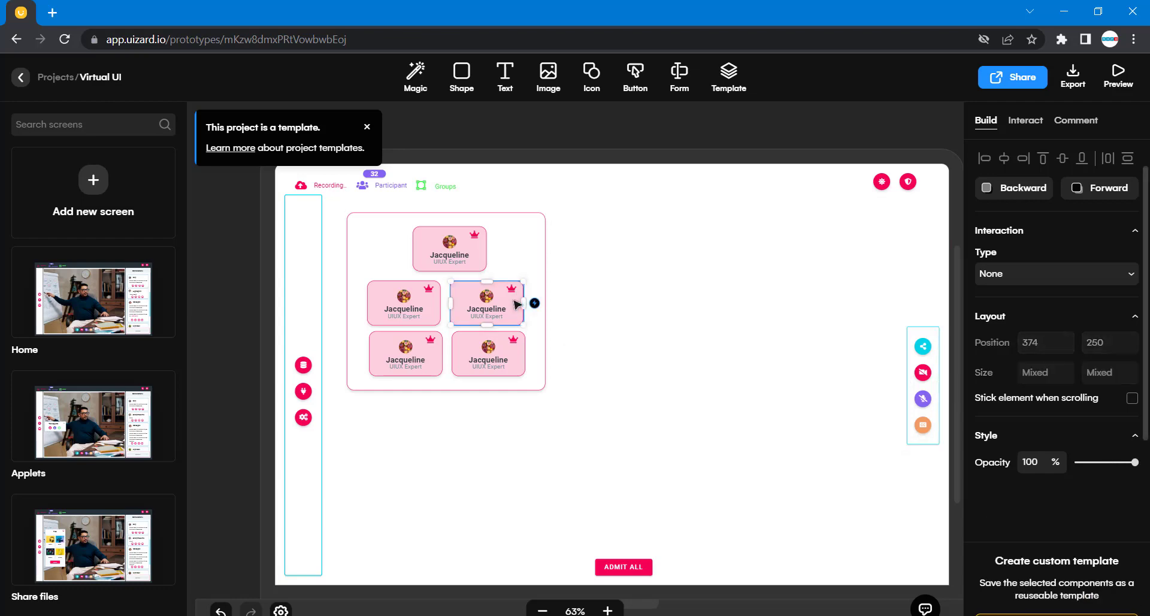
right_click(517, 305)
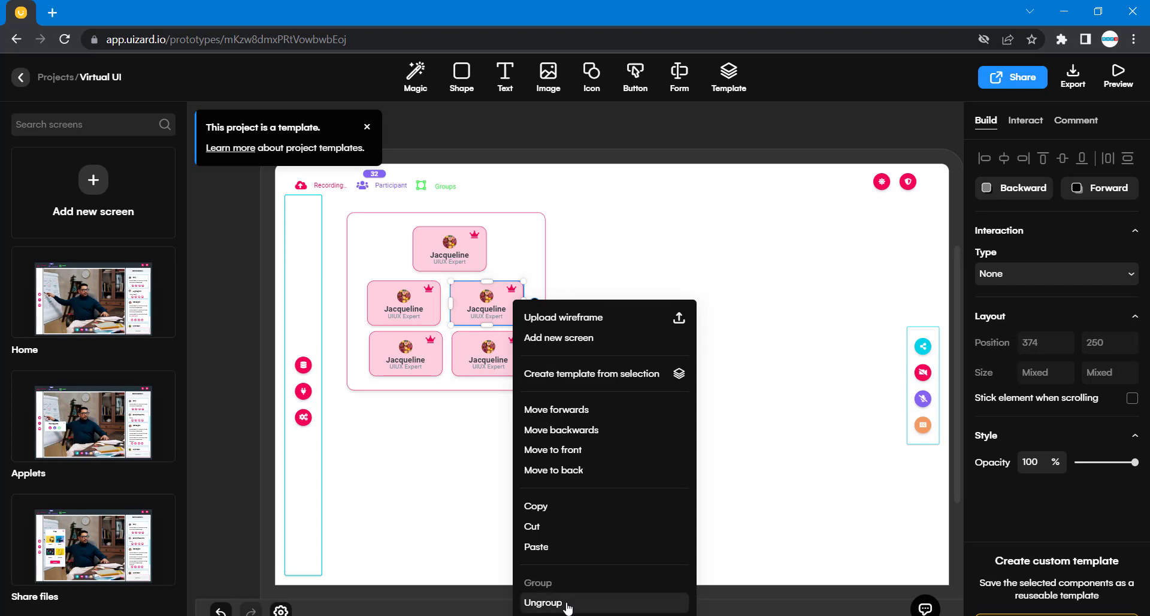
left_click(543, 603)
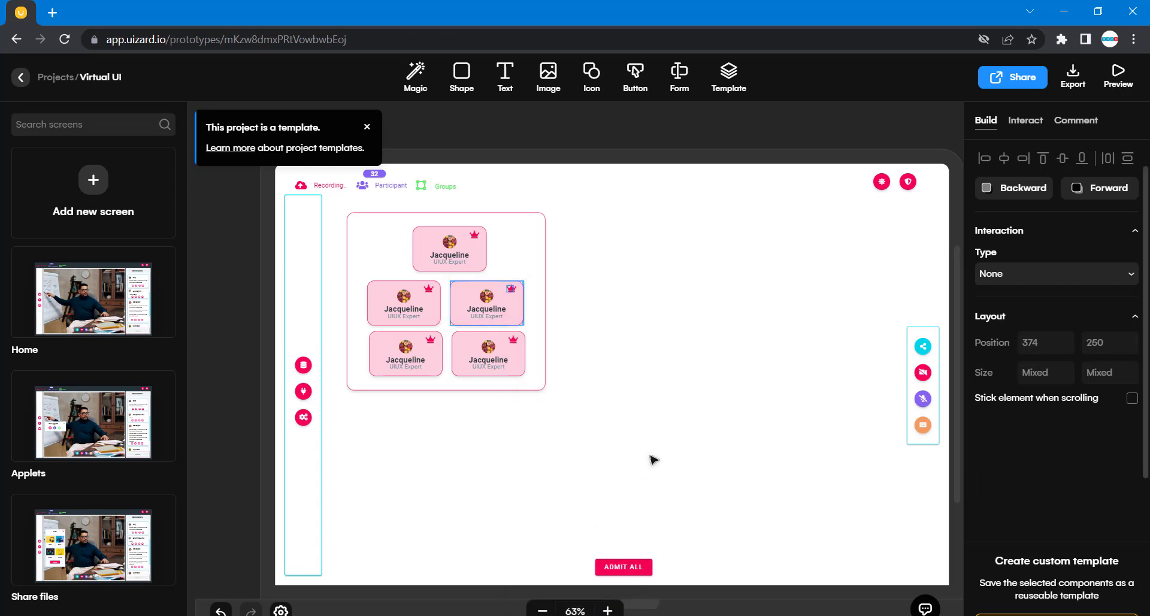
left_click(512, 290)
key("Delete")
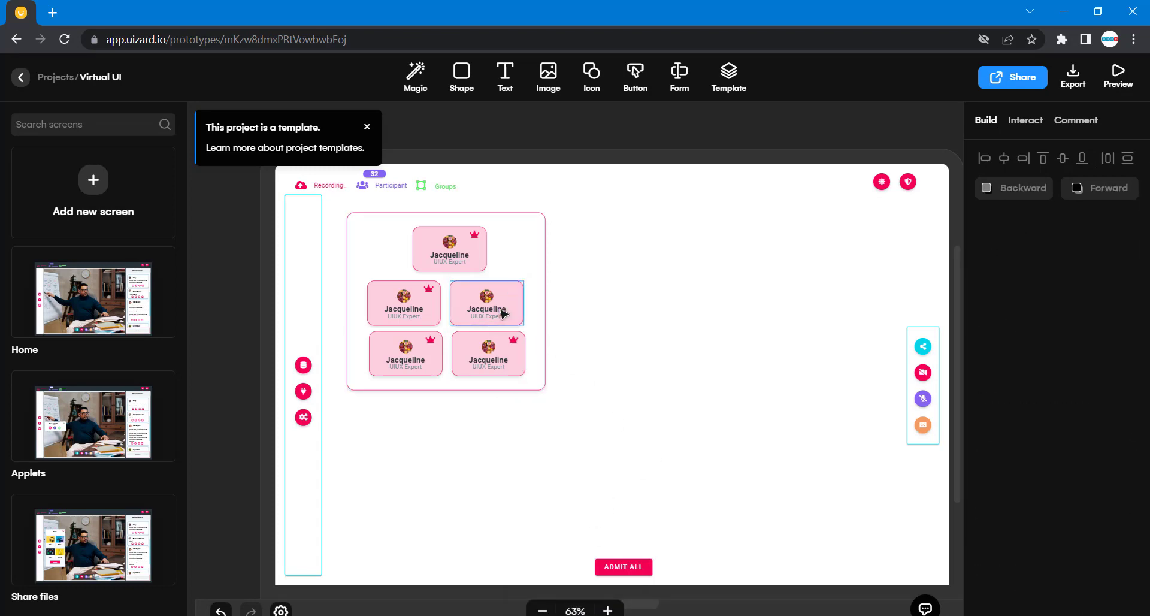
Step: Set the right-hand middle card's border color to #06D3EA and its fill to white
left_click(509, 295)
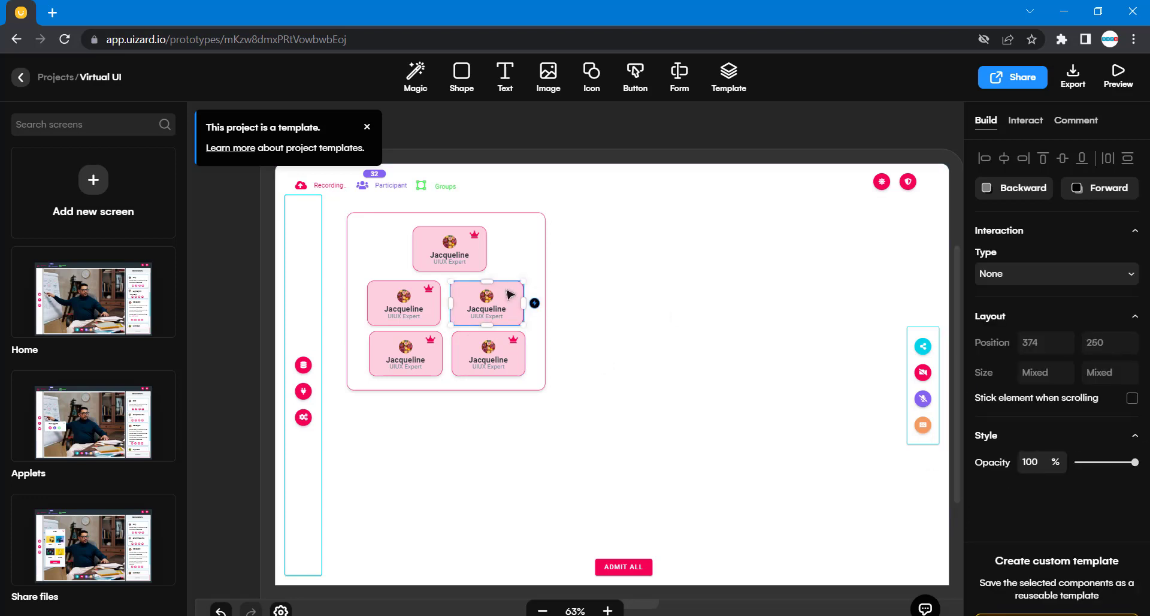
left_click(511, 295)
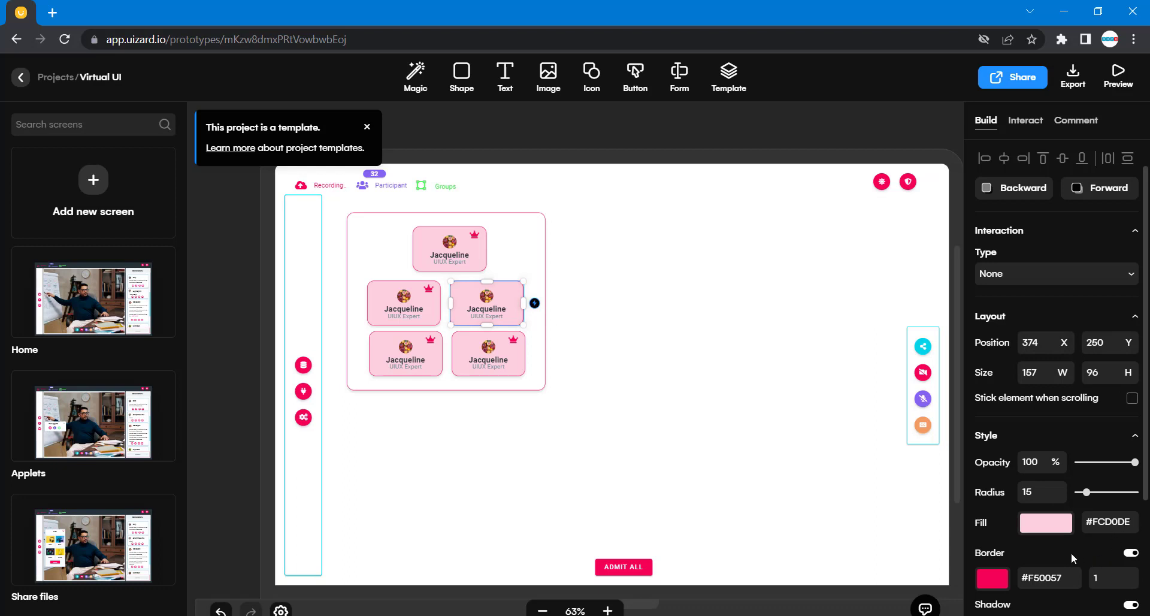
double_click(1048, 578)
type("#06D3EA")
left_click(1055, 527)
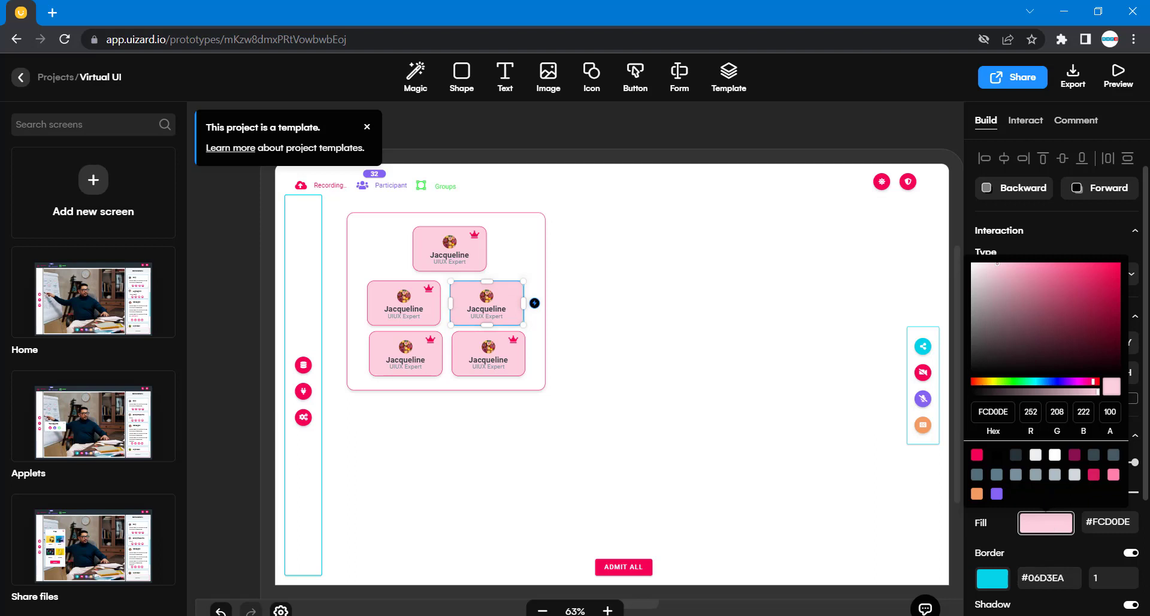
left_click(1054, 455)
left_click(759, 346)
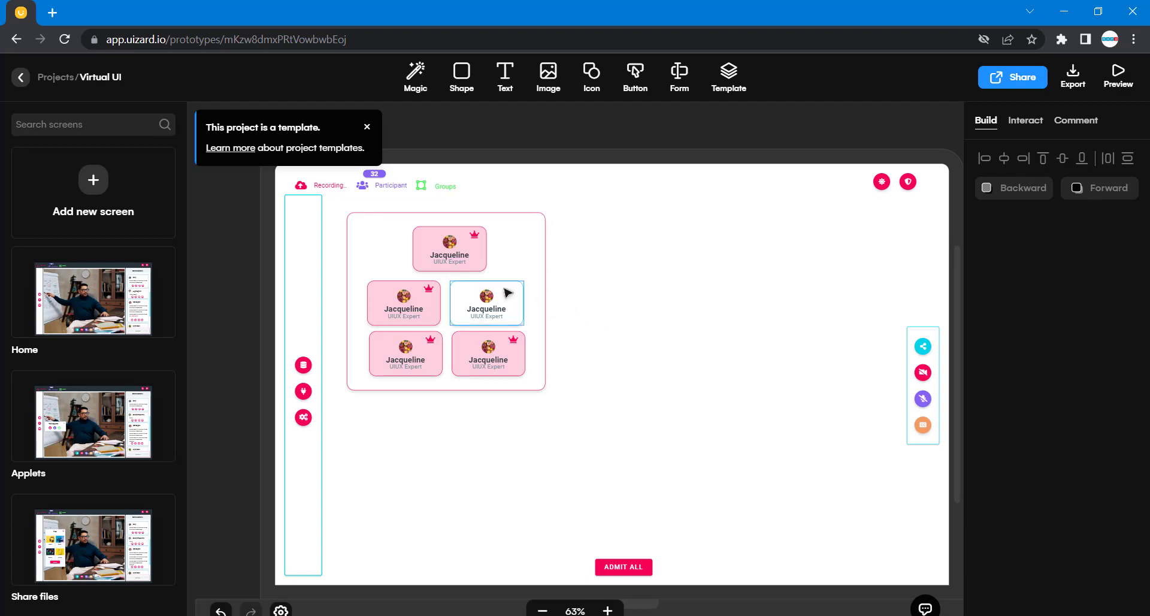
Step: Ungroup the three pink member cards beneath the leader card
left_click(475, 348)
left_click(424, 328)
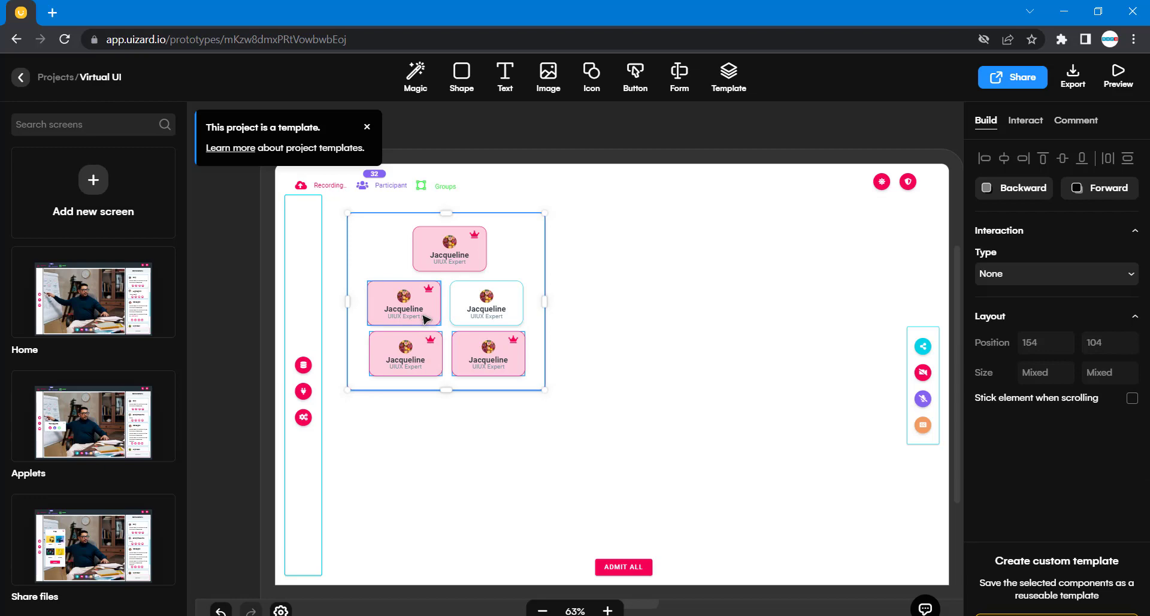
right_click(425, 319)
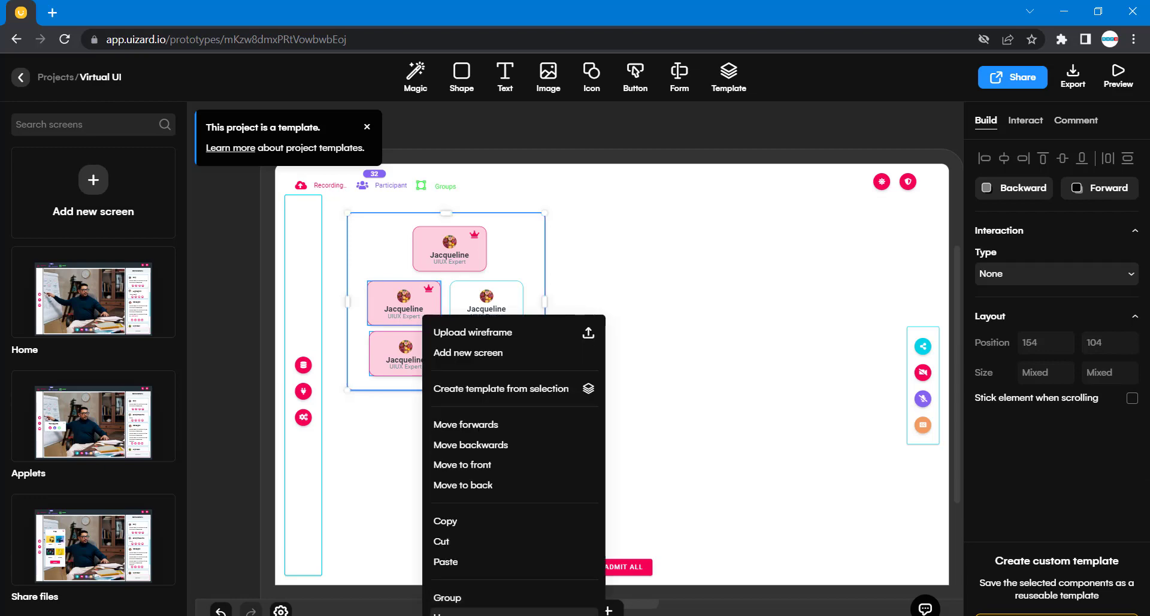
left_click(473, 613)
left_click(687, 418)
Step: Delete the three pink member cards beneath the leader card, apart from their crown icons
left_click(500, 357)
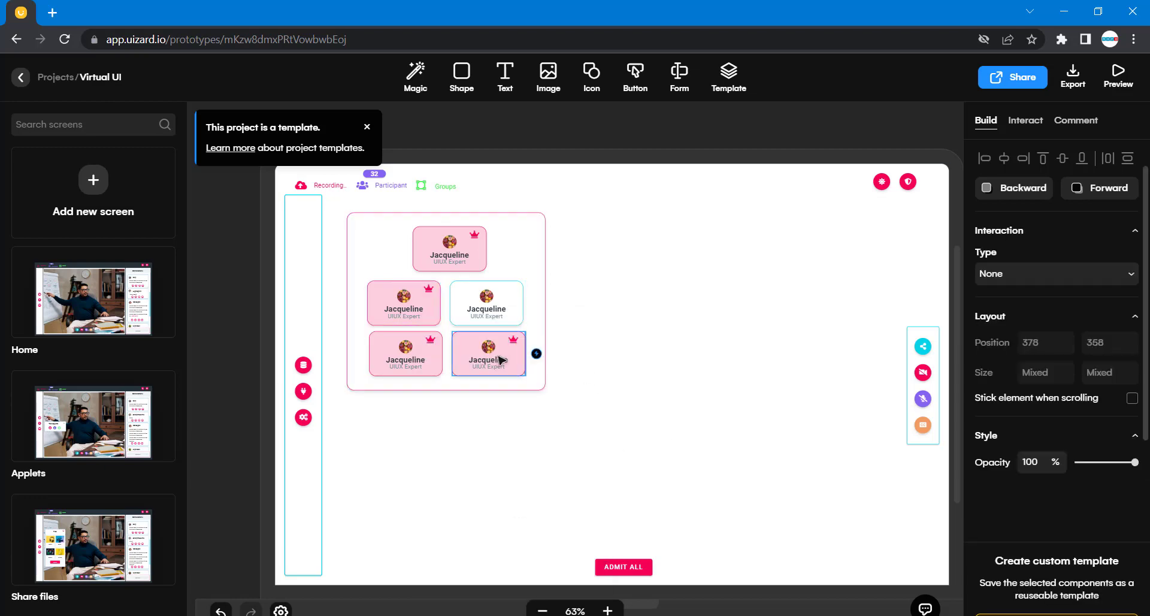
left_click(425, 350, "shift")
left_click(414, 318, "shift")
key("Delete")
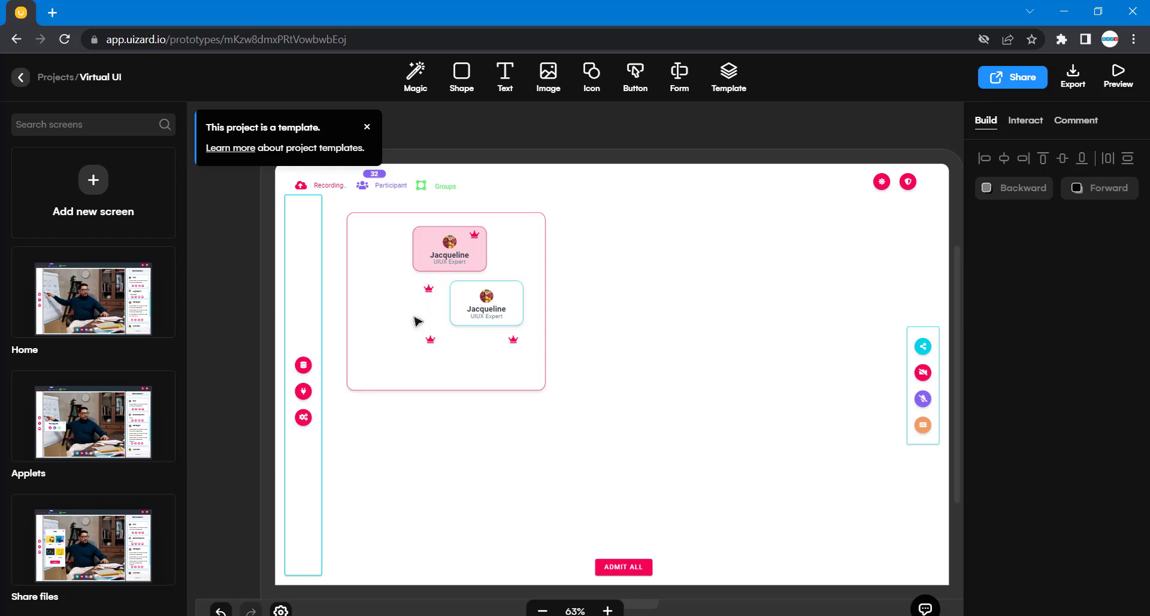
left_click(462, 341)
left_click_drag(462, 341, 417, 345)
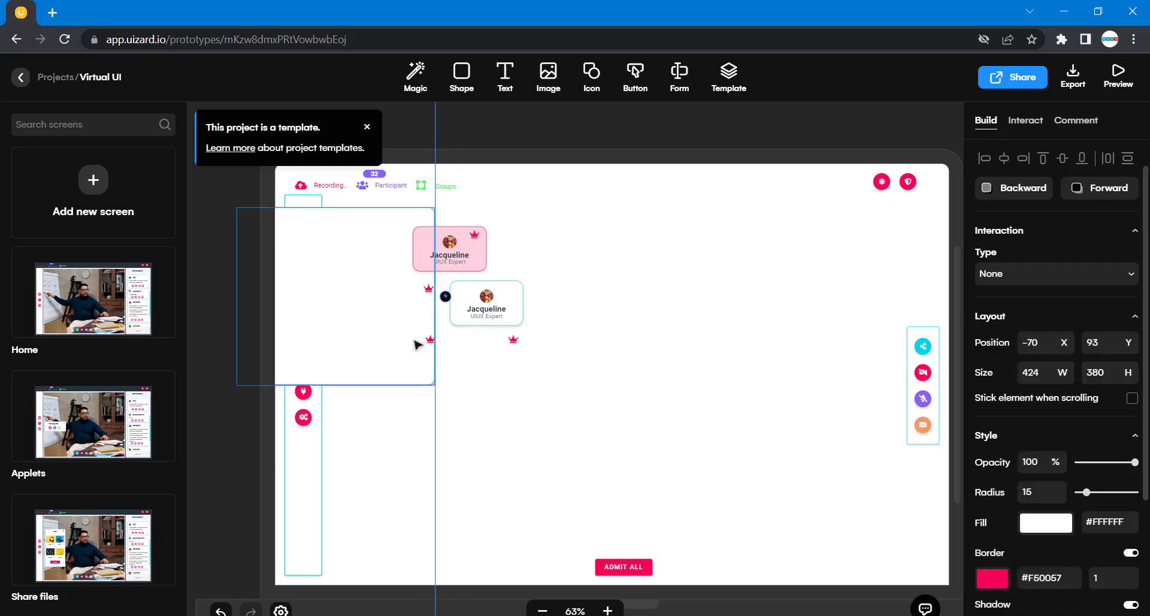
key("ctrl+z")
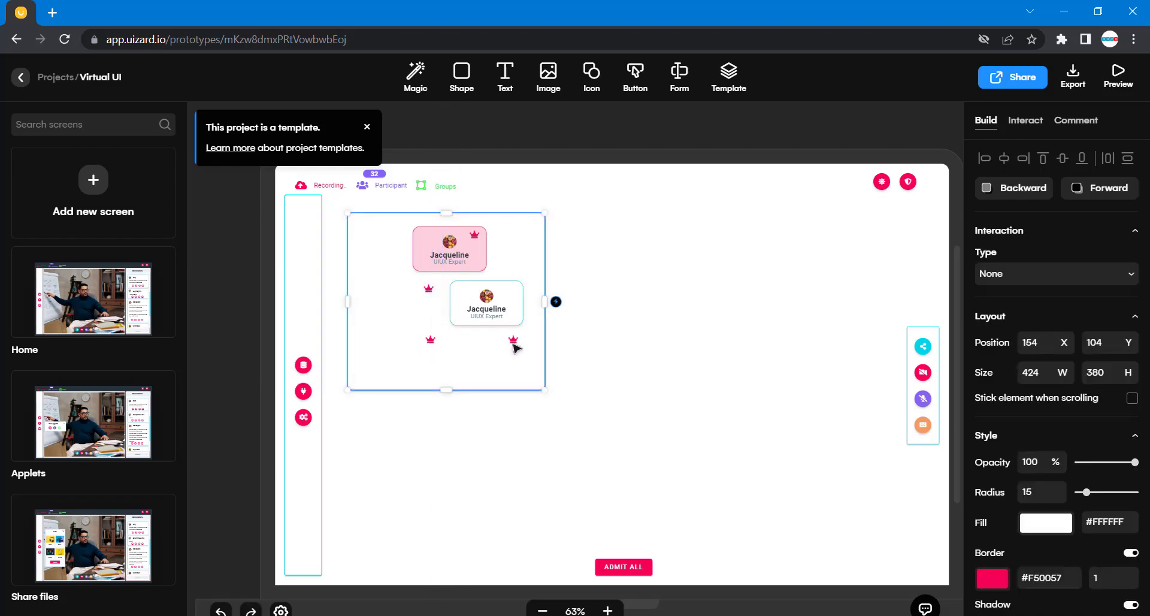
Step: Delete the three leftover crown icons beneath and beside the pink leader card
left_click(514, 340)
left_click(430, 340, "shift")
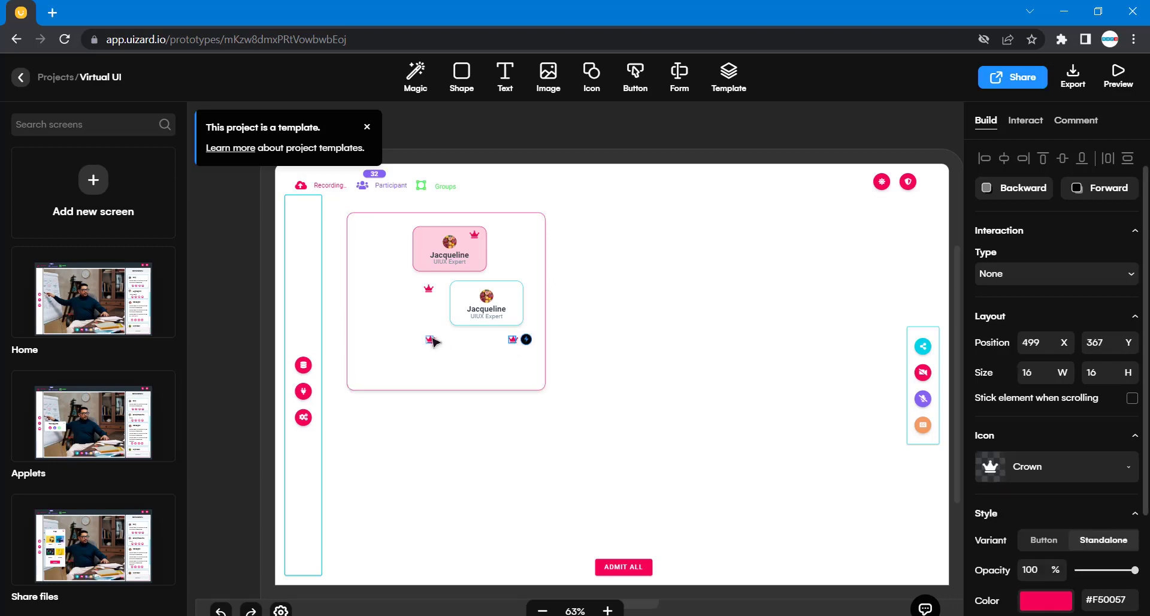
left_click(429, 288, "shift")
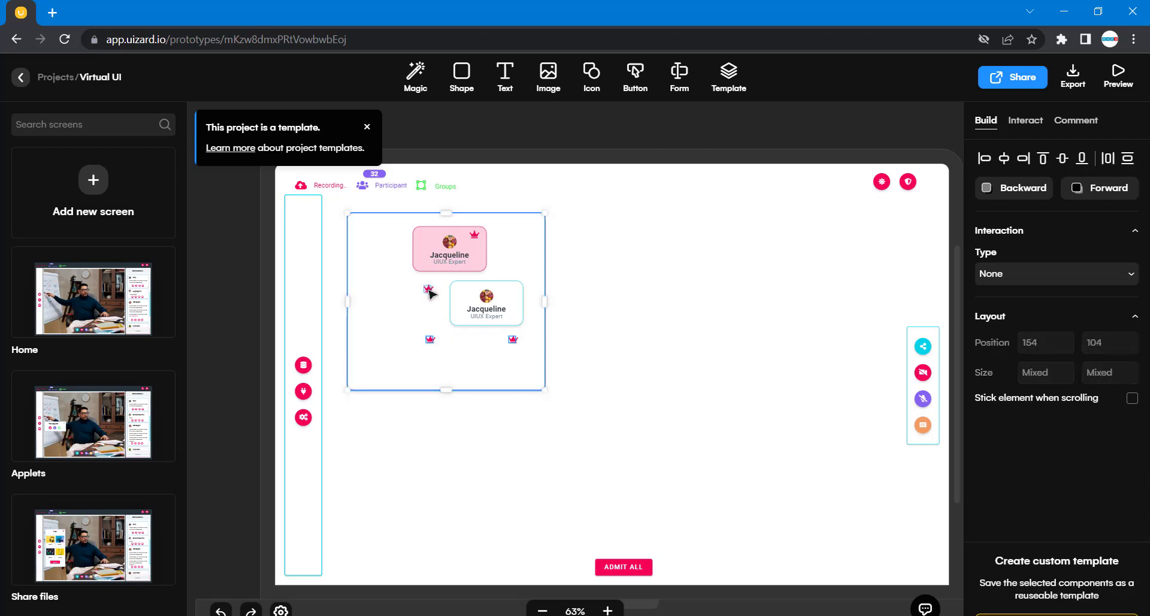
left_click(394, 293, "shift")
key("Delete")
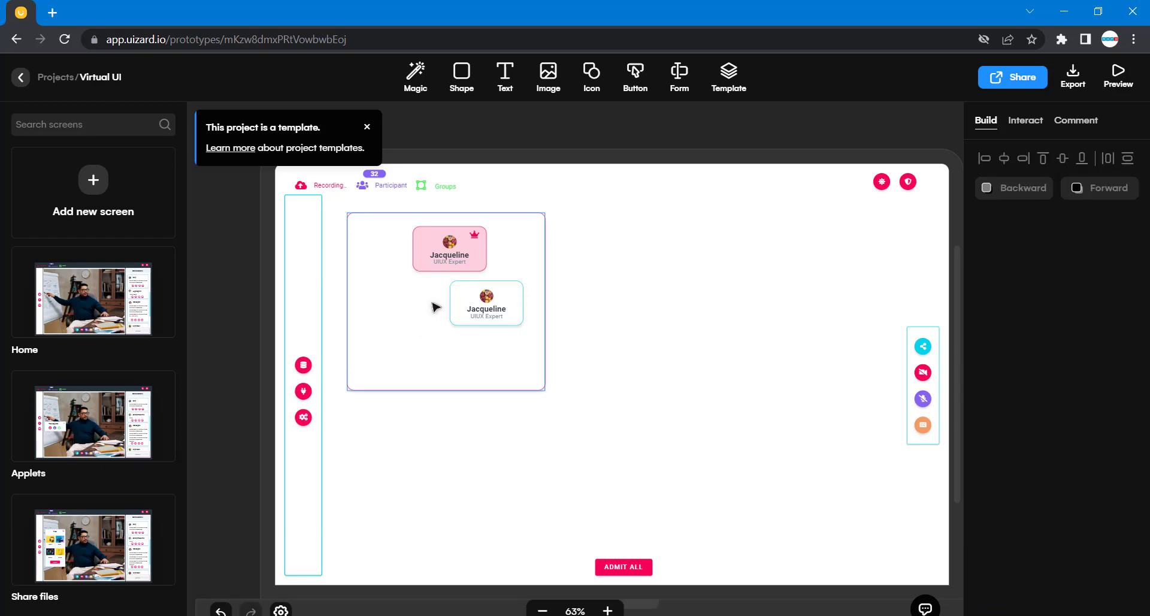
Step: Duplicate the white member card and align the copy to its left in the same row, beneath the leader card
left_click(511, 320)
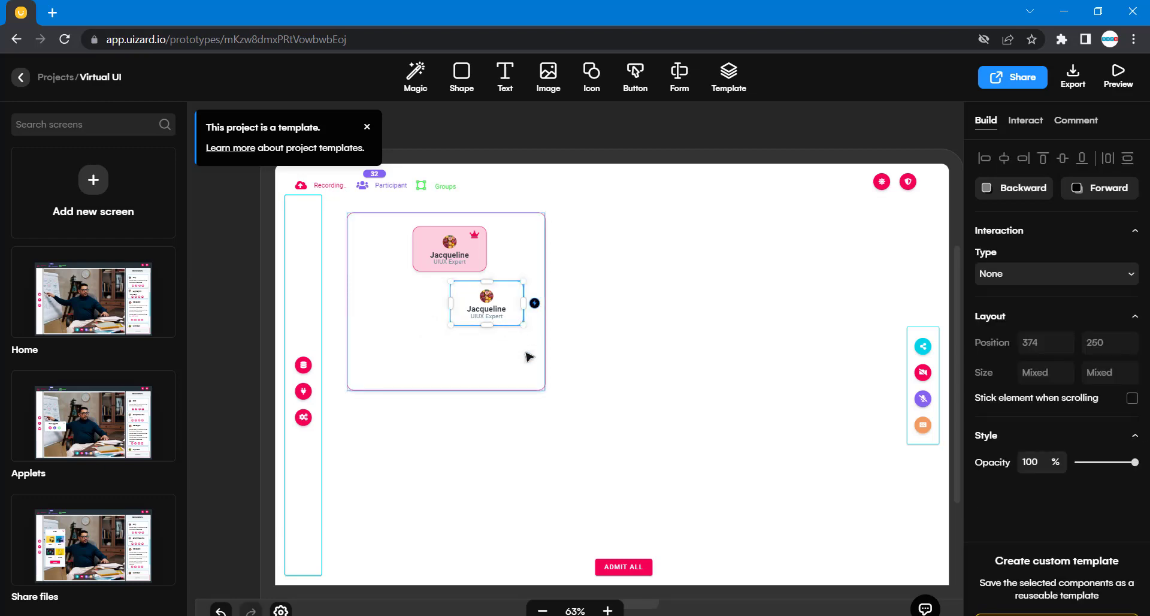
key("Escape")
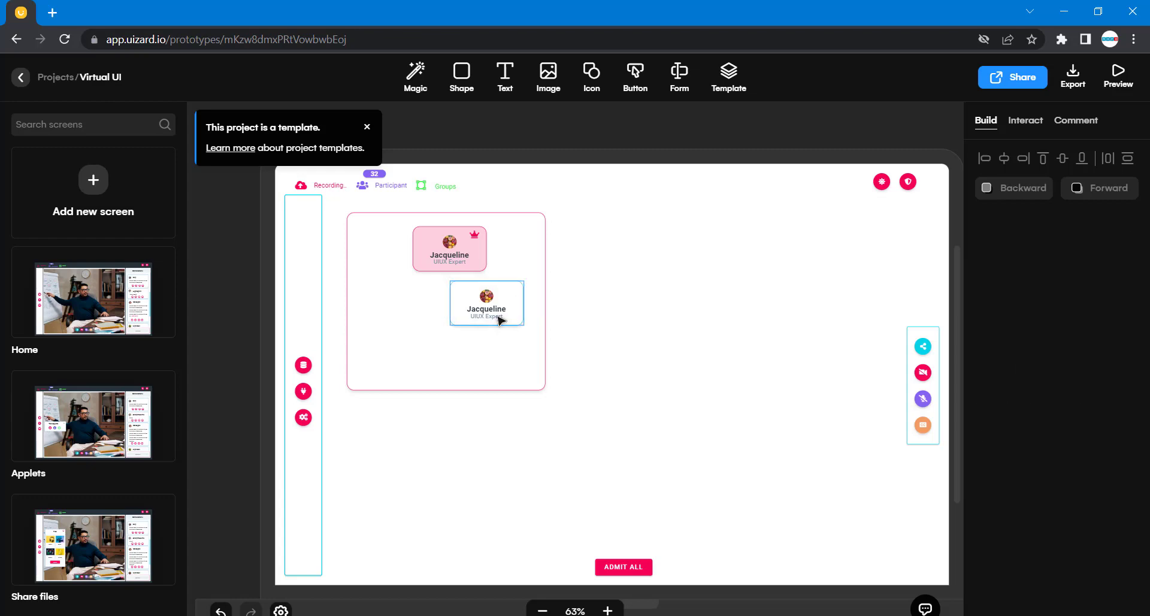
left_click(496, 310)
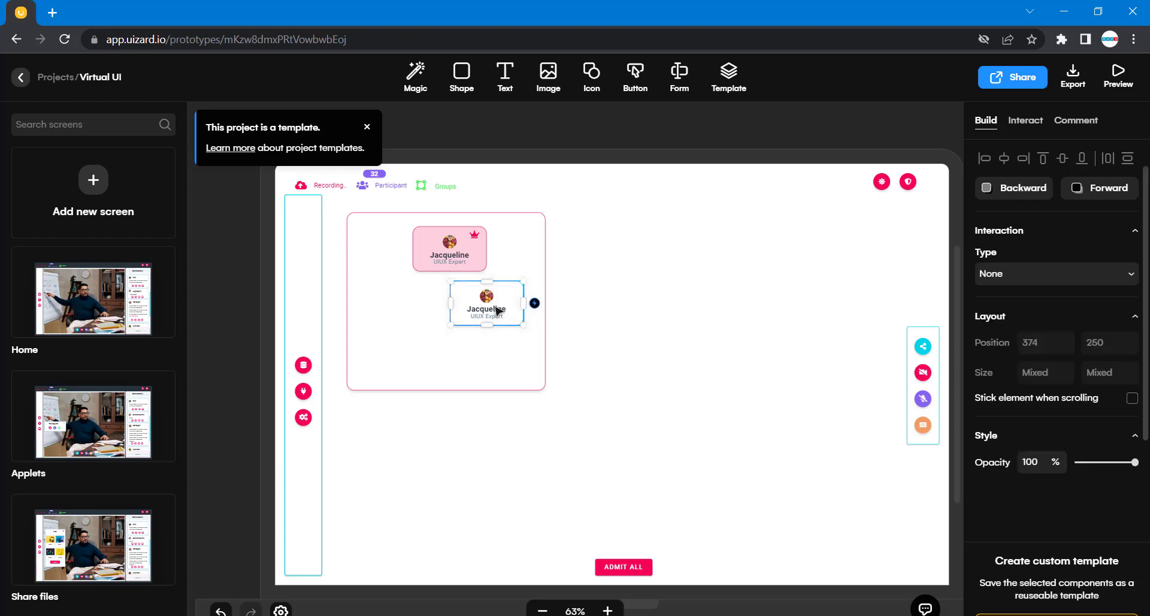
key("ctrl+d")
left_click_drag(497, 310, 409, 308)
left_click(472, 310)
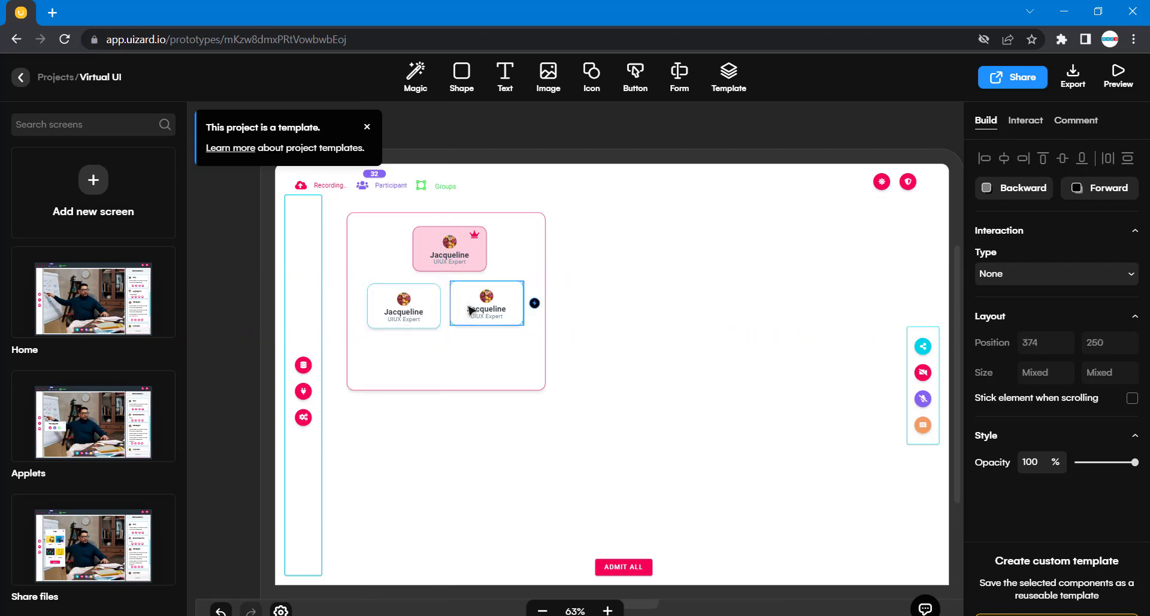
left_click(431, 304)
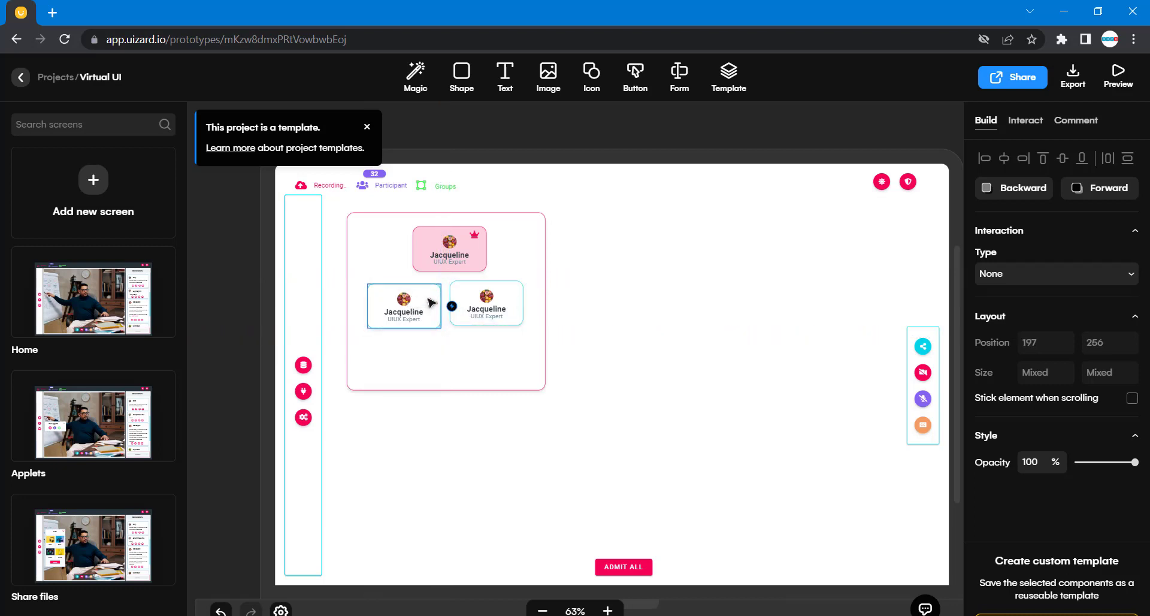
mouse_move(430, 304)
left_mouse_down()
mouse_move(444, 308)
mouse_move(431, 306)
left_mouse_up()
Step: Duplicate both white member cards and place the copies directly below as a second row
left_click(498, 313)
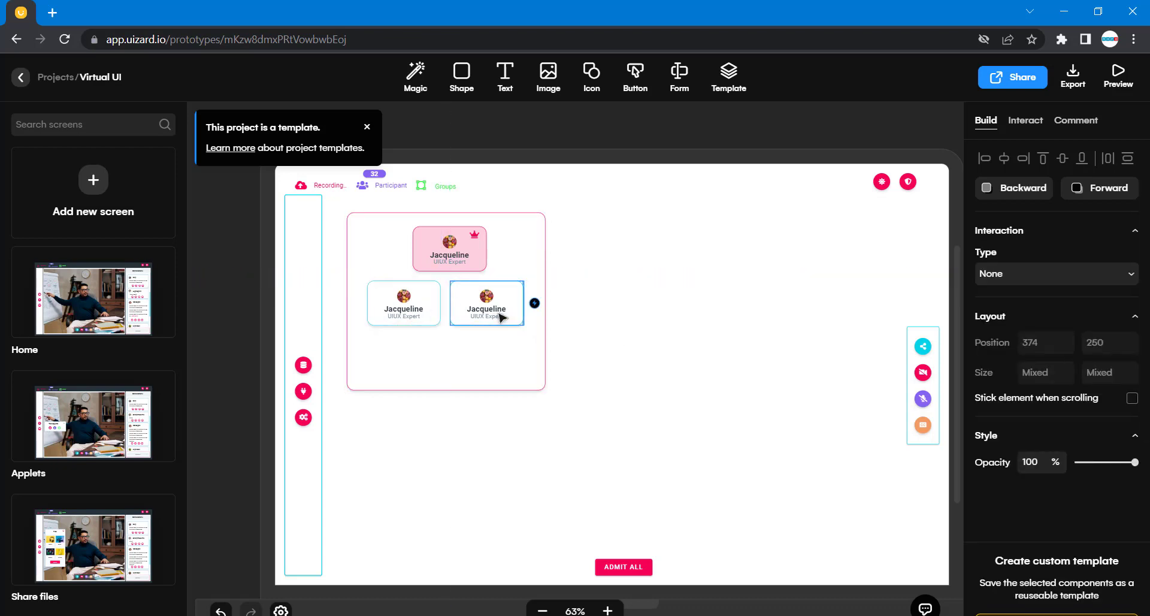
left_click(432, 306, "shift")
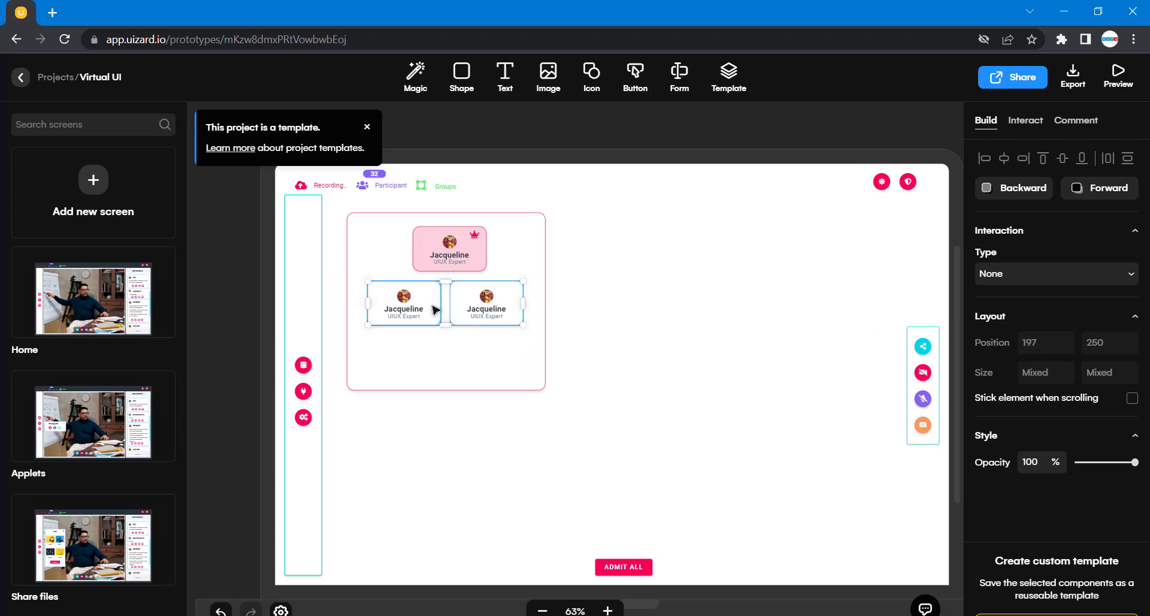
key("ctrl+d")
left_click_drag(493, 309, 478, 351)
left_click(623, 366)
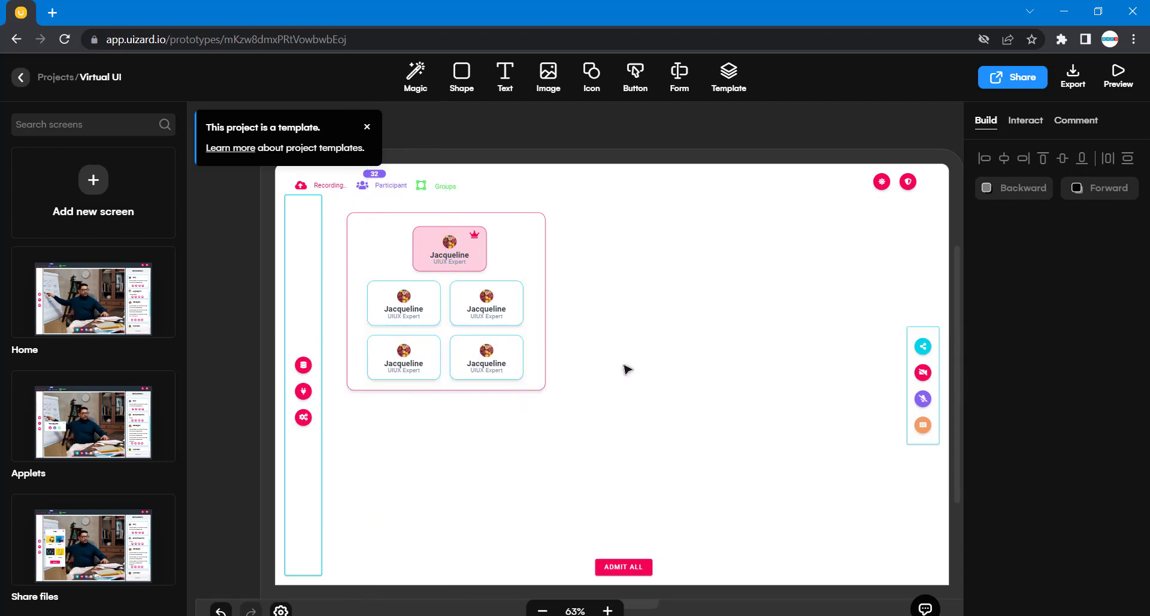
Step: Shift the pink-bordered group frame down slightly to Y 108
left_click(536, 267)
left_click_drag(536, 267, 536, 270)
left_click(648, 321)
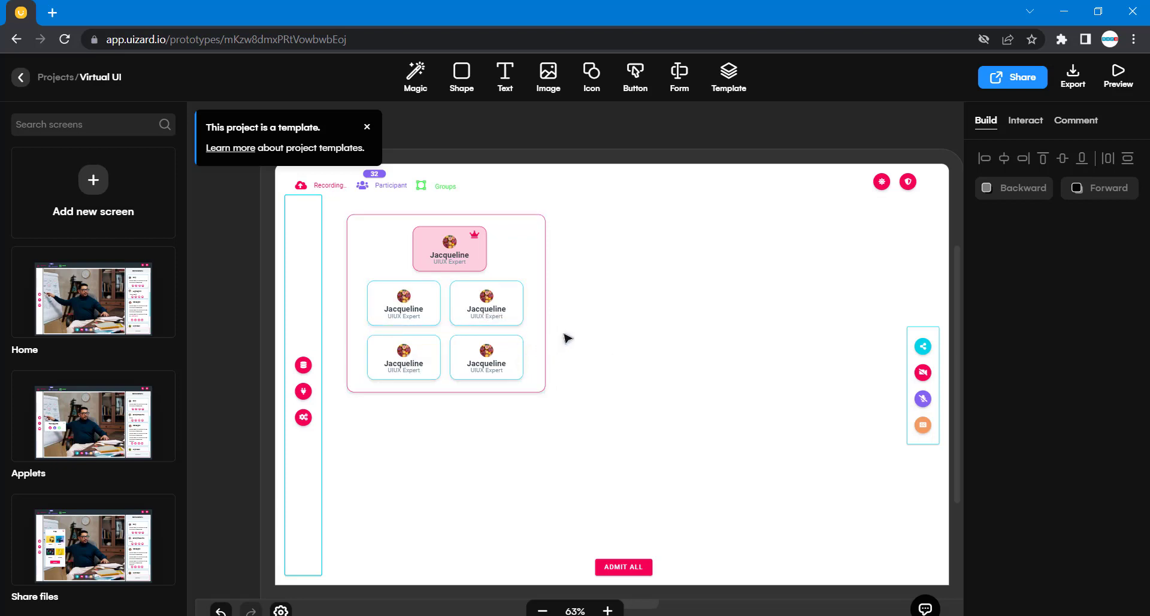
left_click(495, 320)
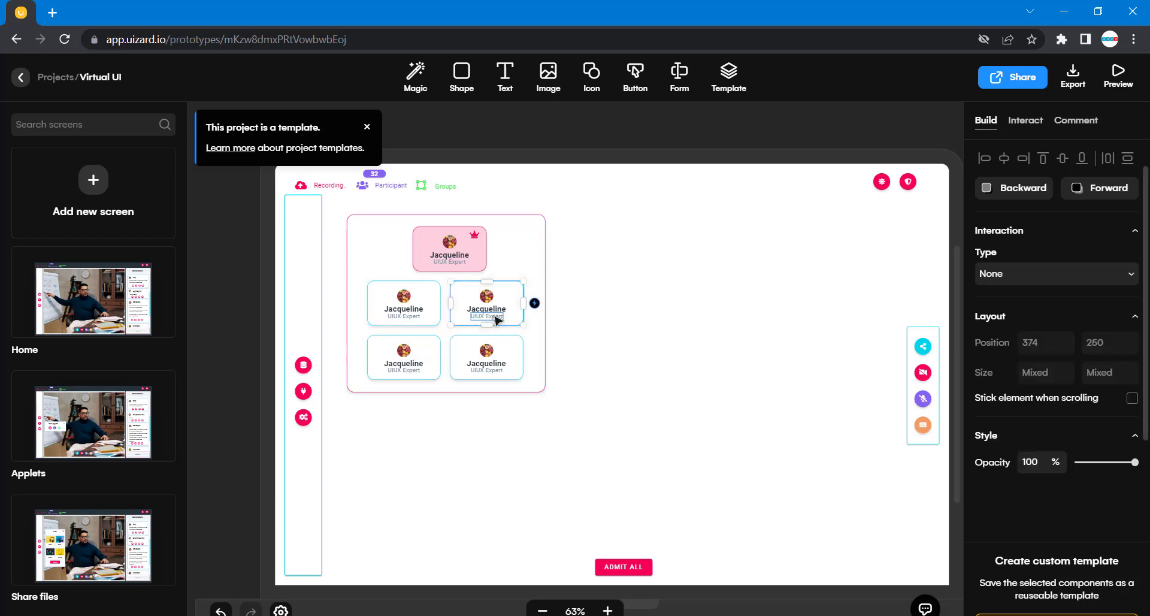
left_click(494, 318)
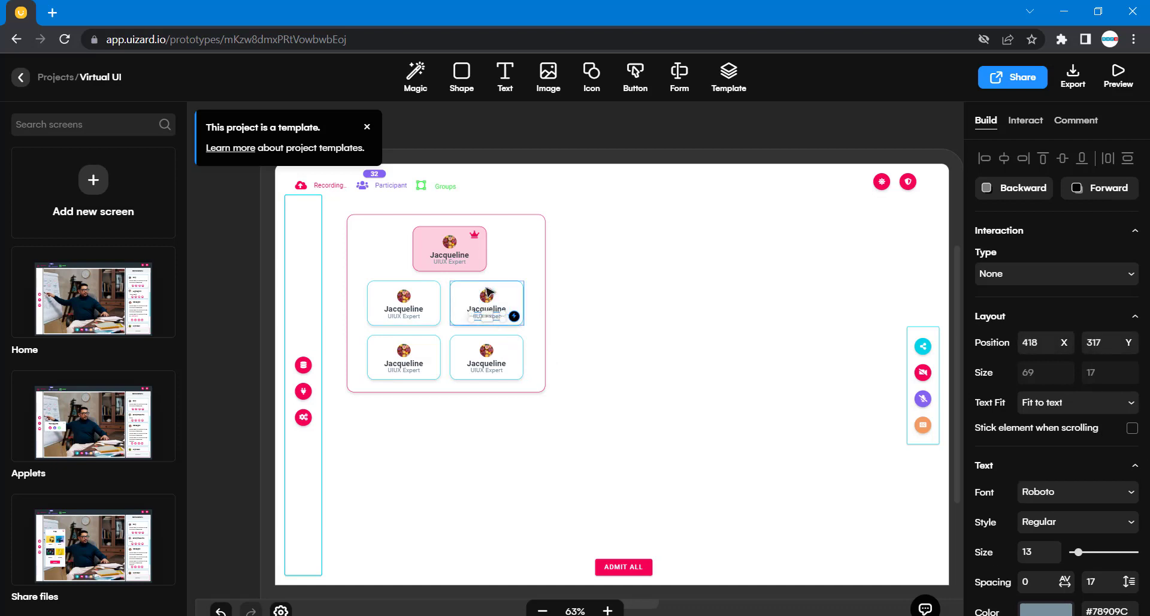
left_click(653, 316)
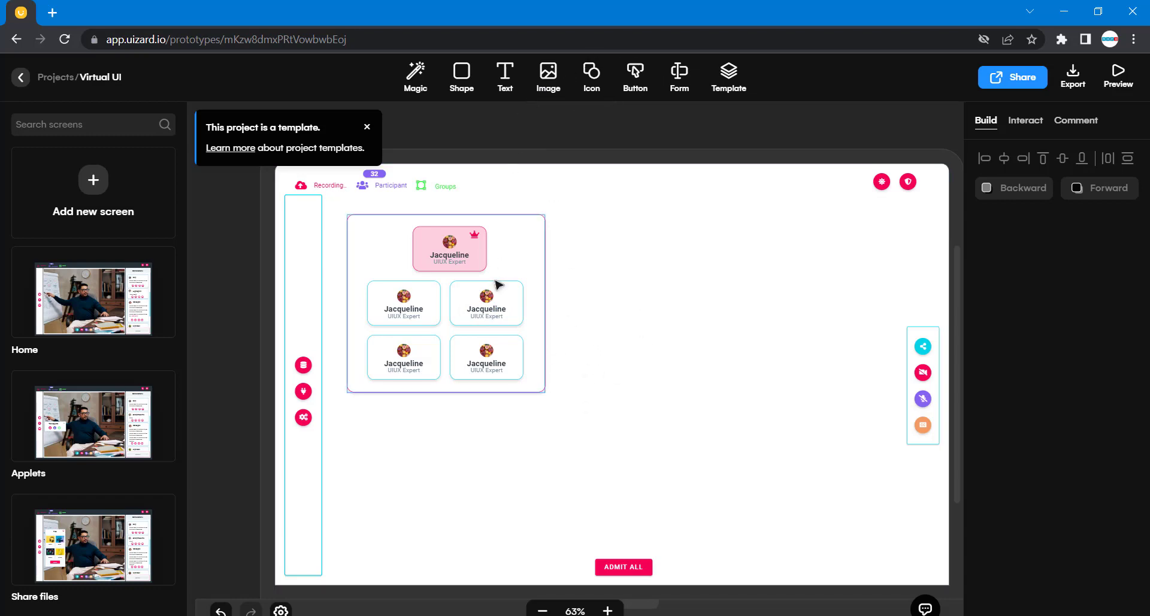
Step: Add a Header Black text reading "5 members" below the bottom row of member cards
left_click(506, 82)
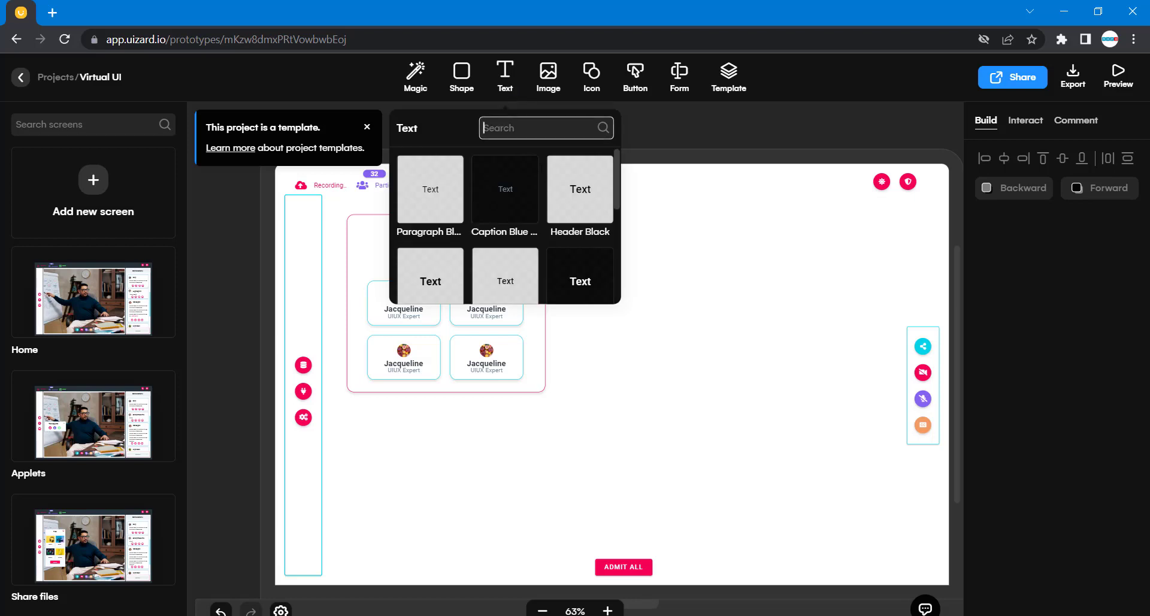
left_click(557, 180)
left_click_drag(574, 197, 442, 388)
double_click(439, 387)
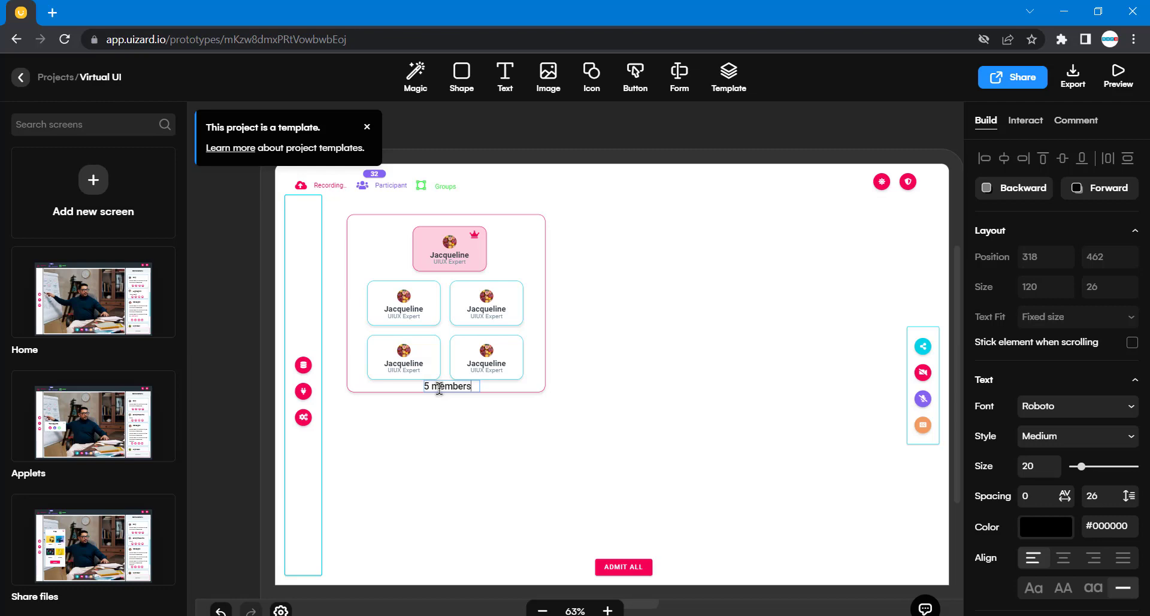
type("5 members")
left_click(566, 421)
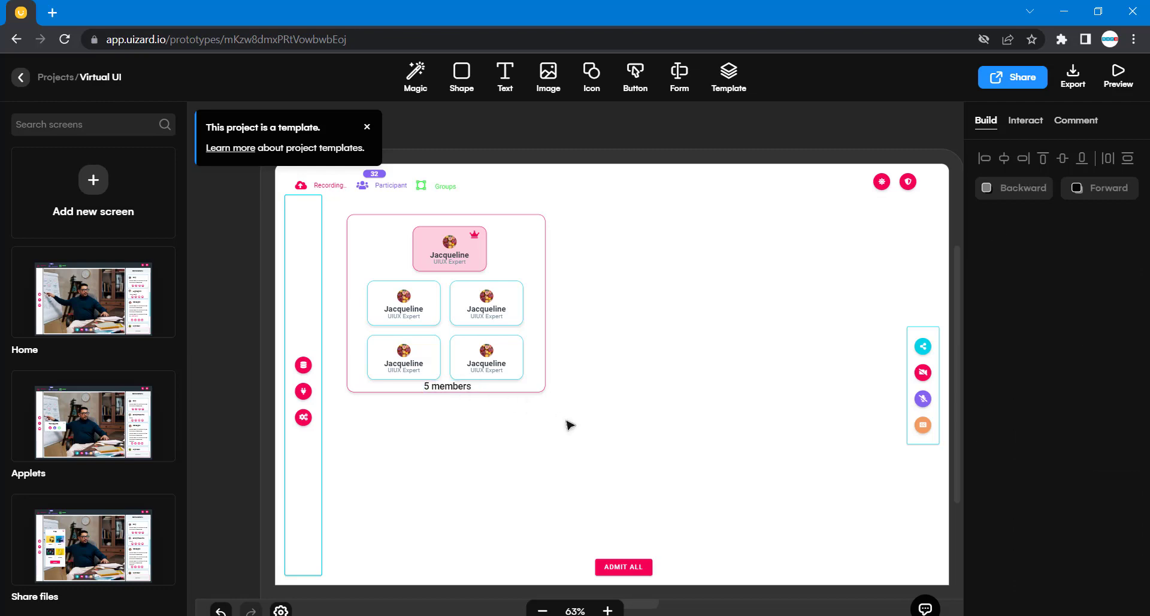
Step: Extend the group frame's bottom edge to a height of 396 and move the "5 members" label down to Y 468
left_click(546, 342)
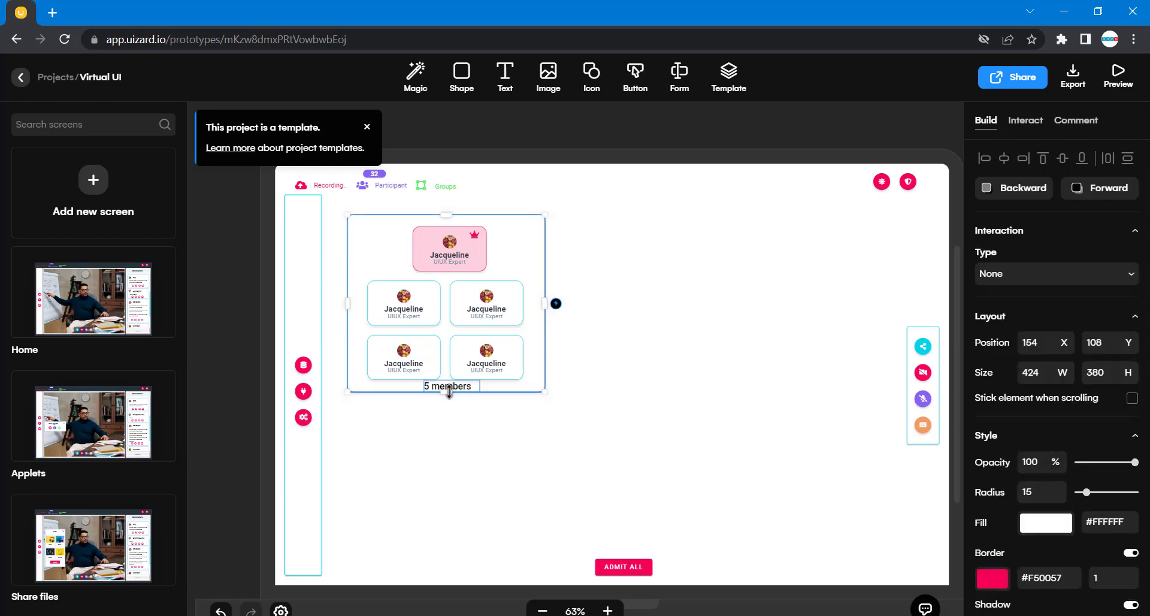
left_click_drag(449, 391, 449, 398)
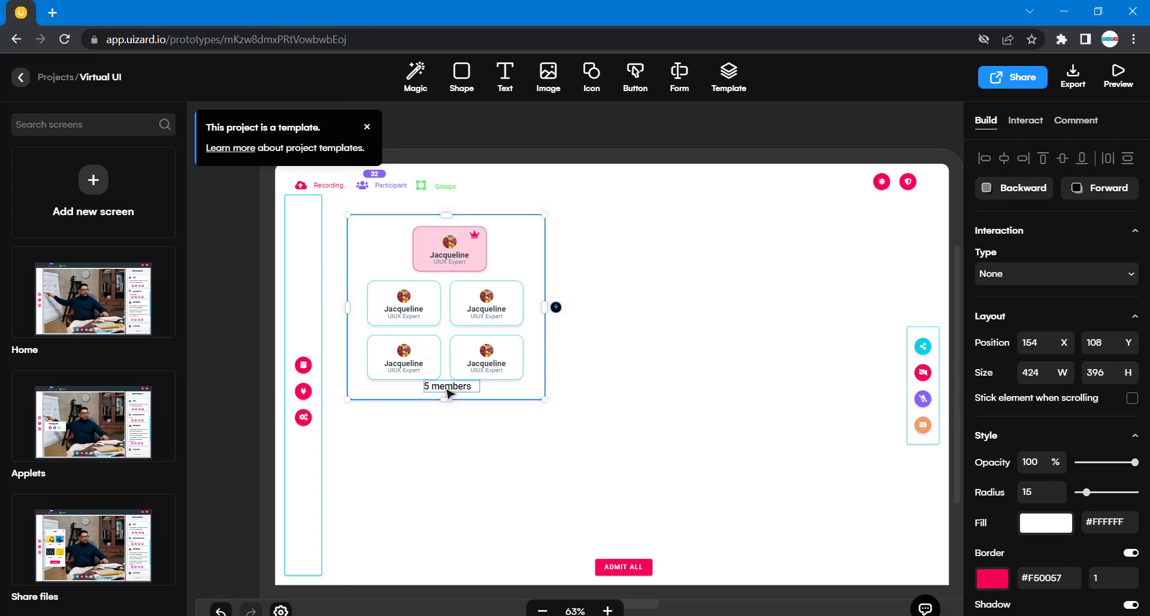
left_click(670, 413)
left_click_drag(445, 386, 445, 389)
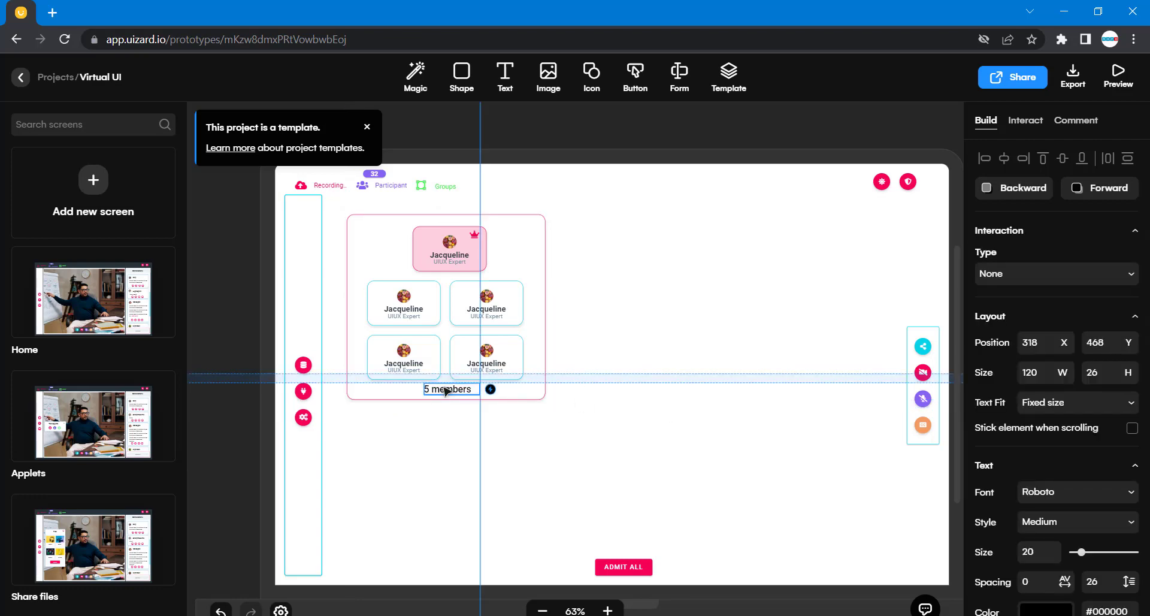
left_click(607, 449)
Step: Extend the group frame's bottom edge further and move the "5 members" label down to Y 482
left_click(479, 393)
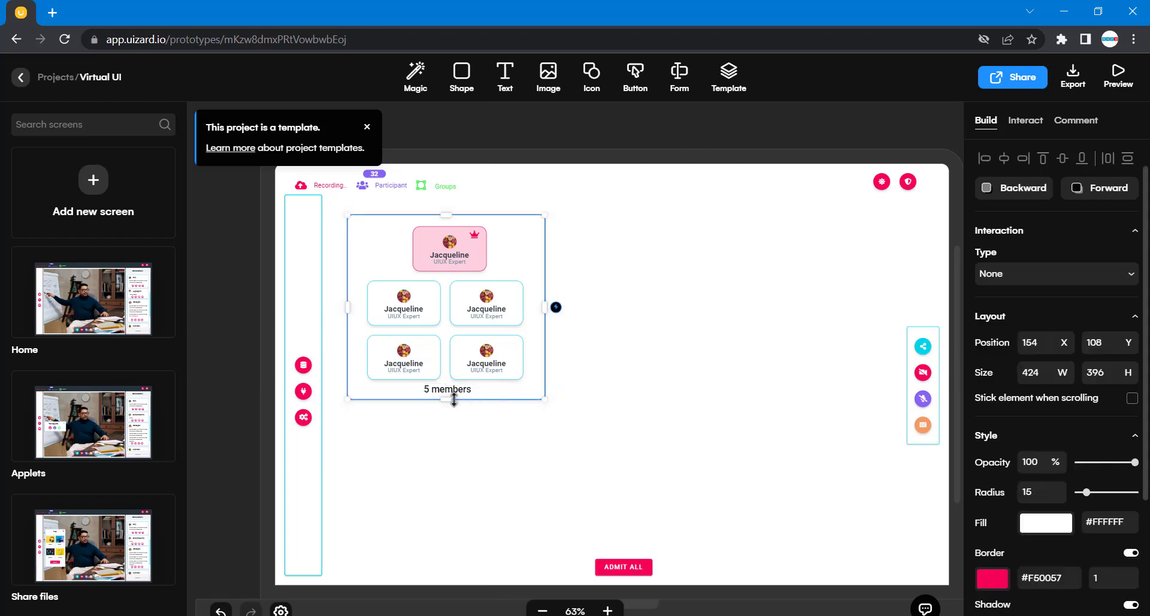
left_click_drag(454, 399, 453, 403)
left_click(526, 466)
left_click(513, 448)
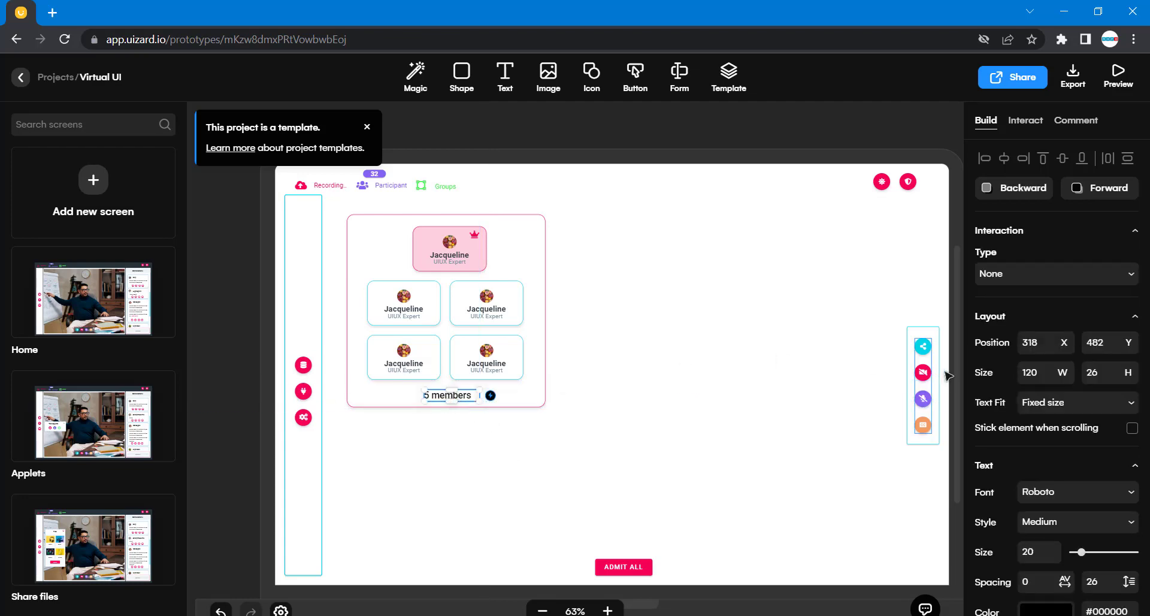
Step: Set the "5 members" label's text fit to Fit to text
left_click(1069, 406)
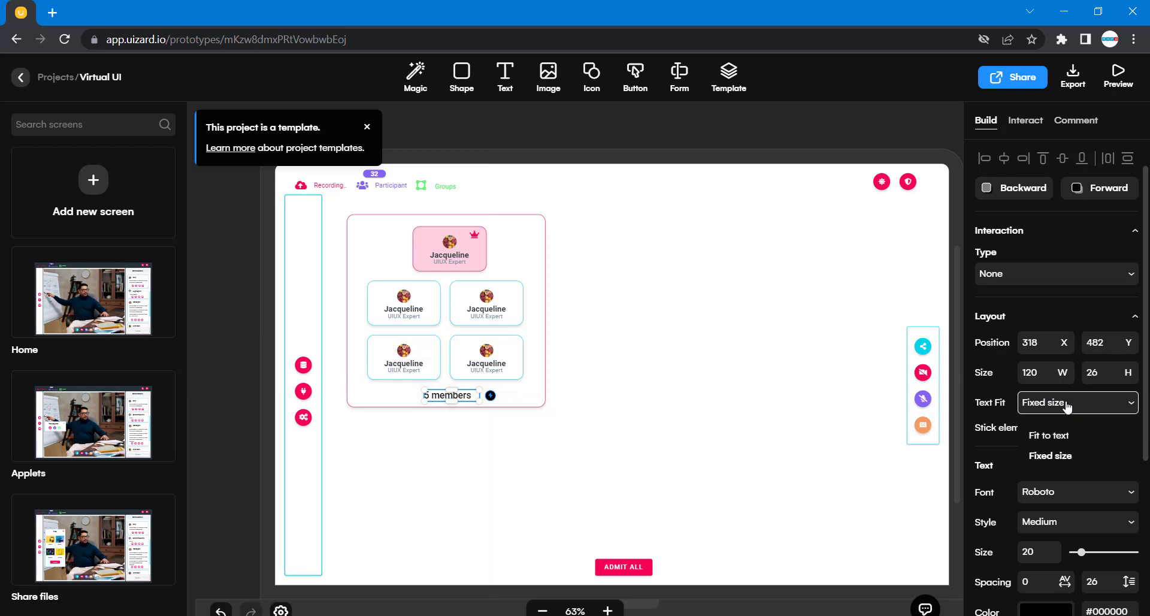
left_click(1051, 435)
left_click(760, 397)
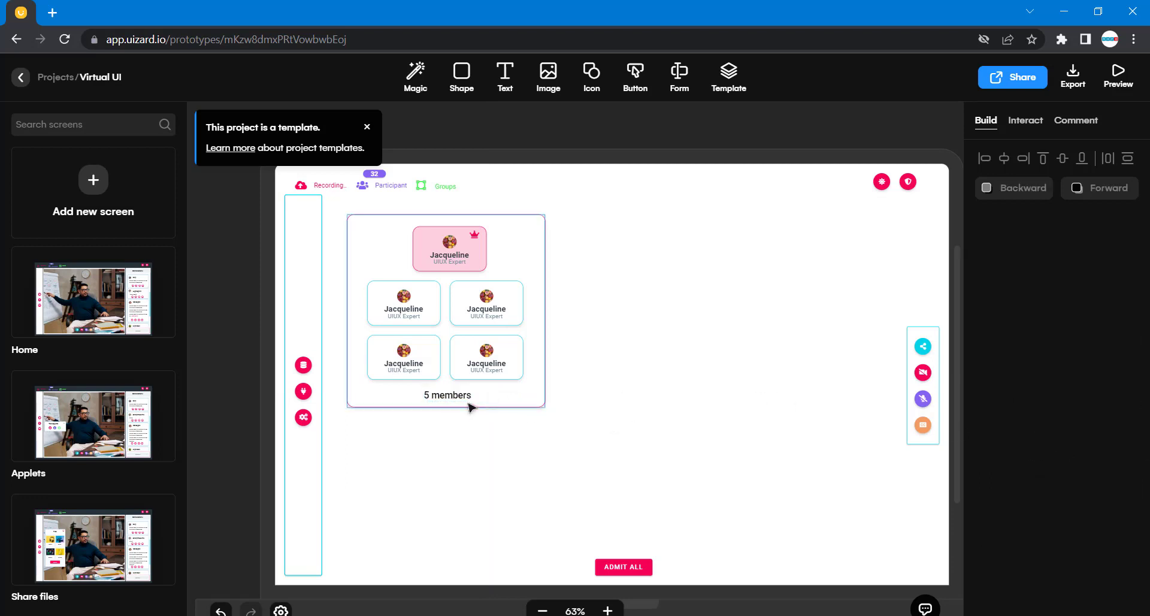
Step: Examine the finished groups screen for how each group frame's letter and member count are laid out, and return to New Screen7
scroll(655, 384, "up", 5)
scroll(656, 384, "left", 10)
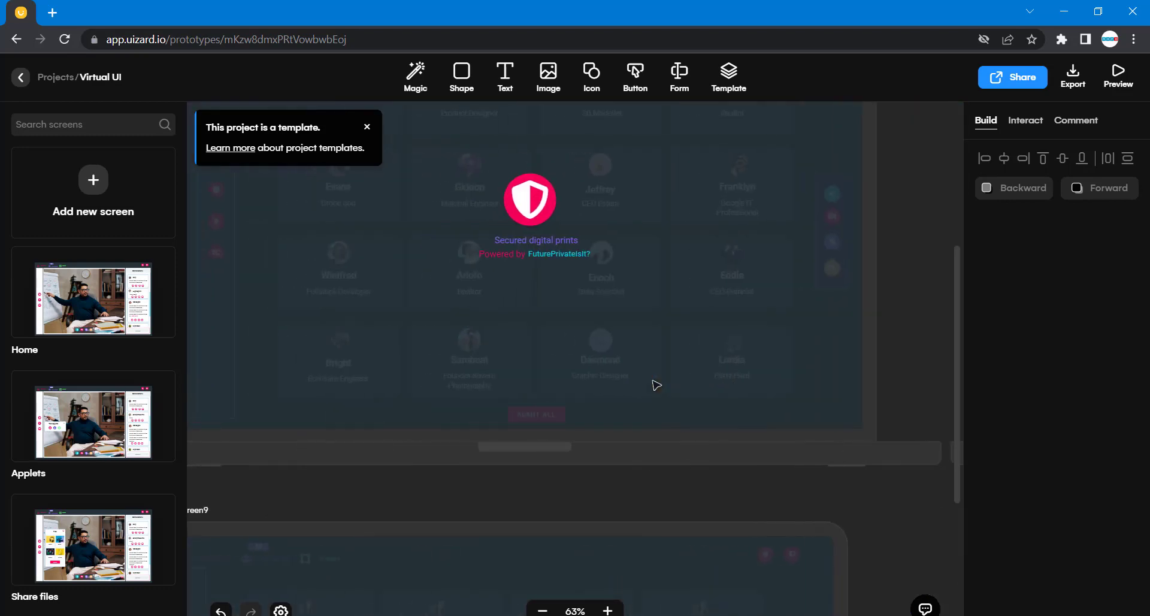
scroll(656, 384, "left", 3)
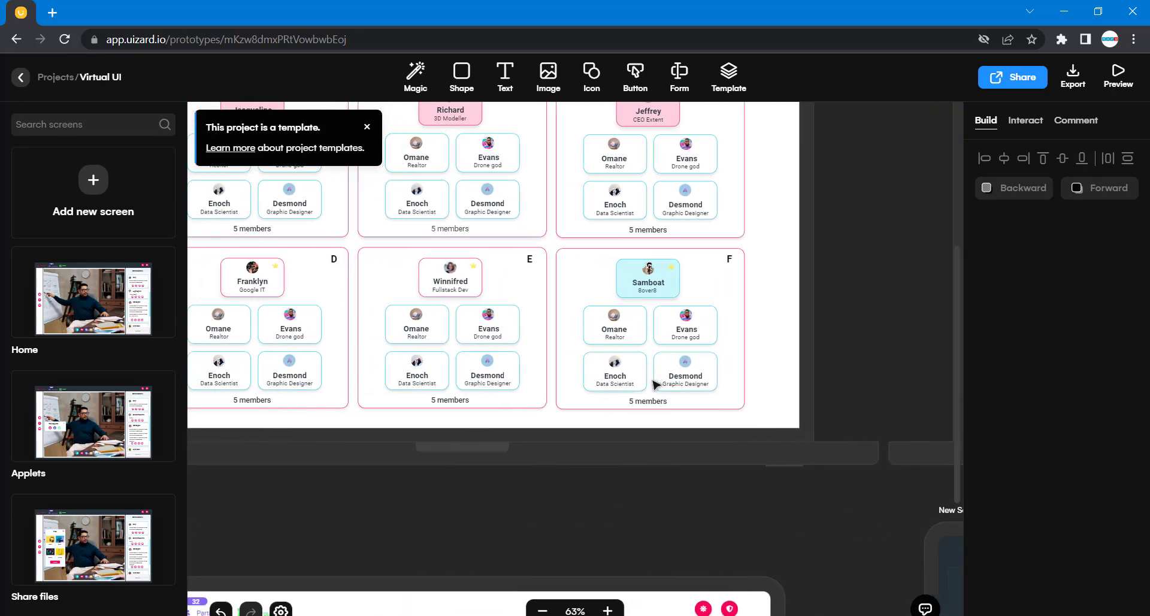
scroll(655, 384, "right", 12)
scroll(656, 384, "right", 10)
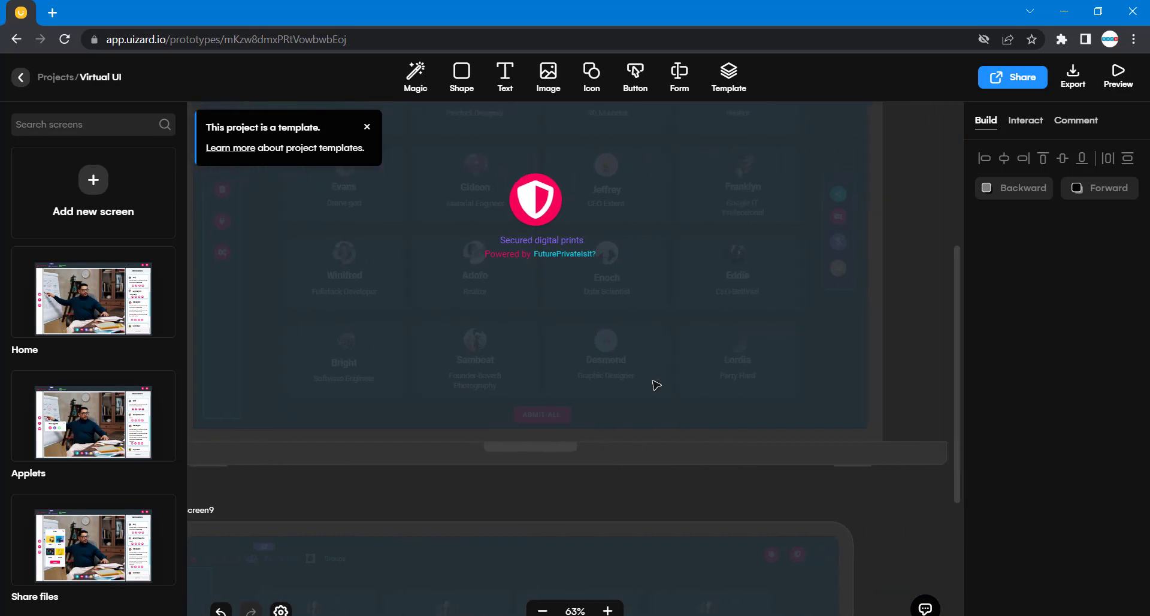
scroll(656, 384, "up", 10)
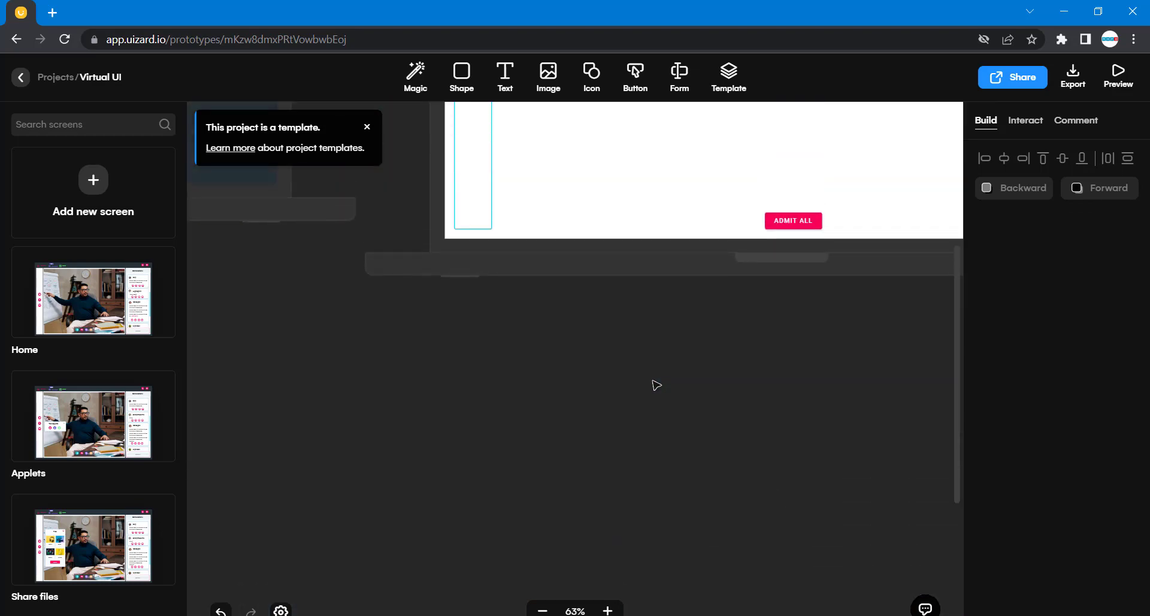
scroll(593, 459, "right", 2)
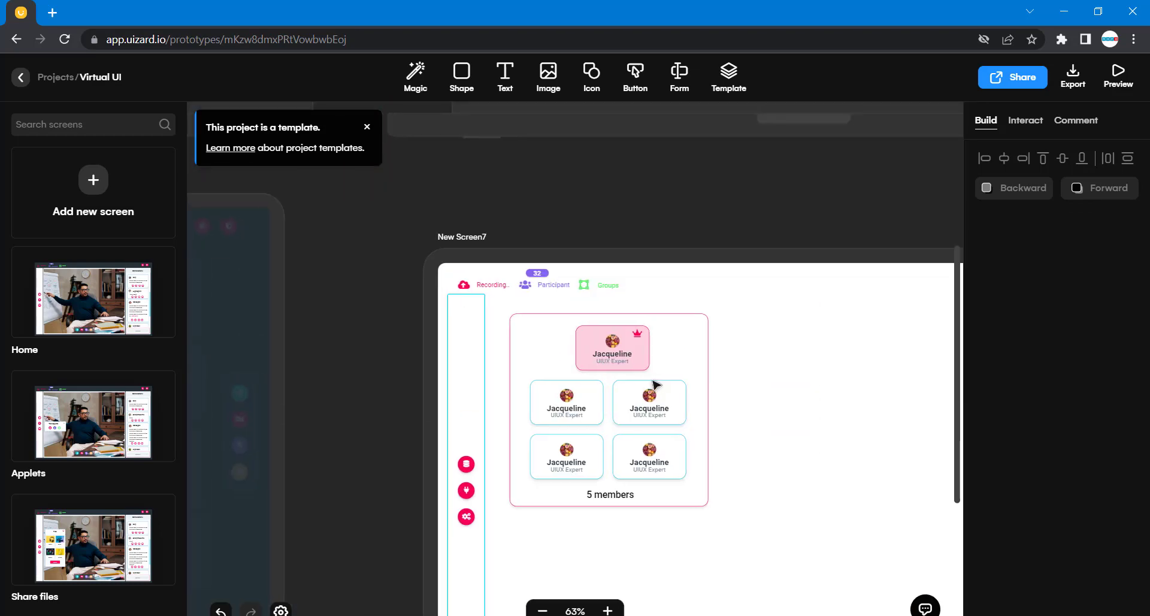
Step: Duplicate the "5 members" label beneath the member cards
left_click(580, 495)
left_click_drag(581, 499, 583, 500)
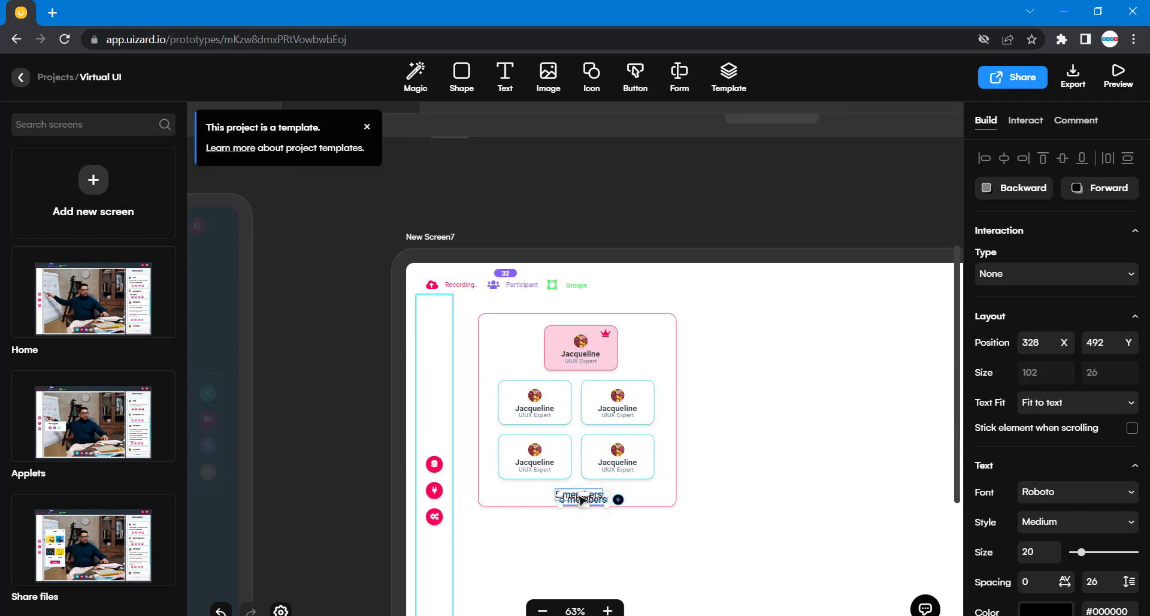